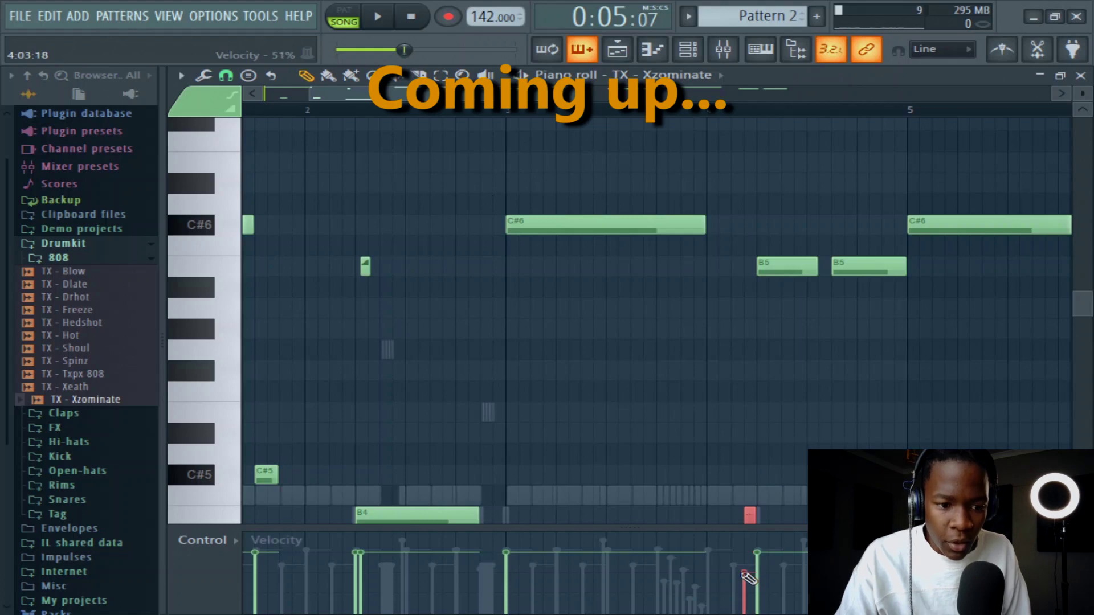
scroll(820, 415, down, 2)
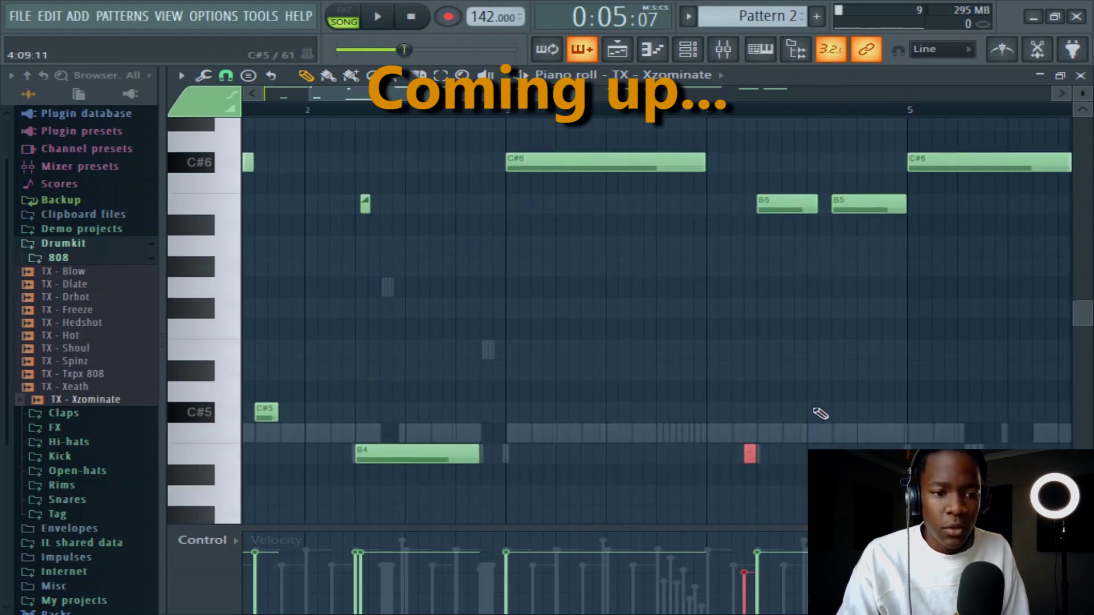
key(space)
key(space)
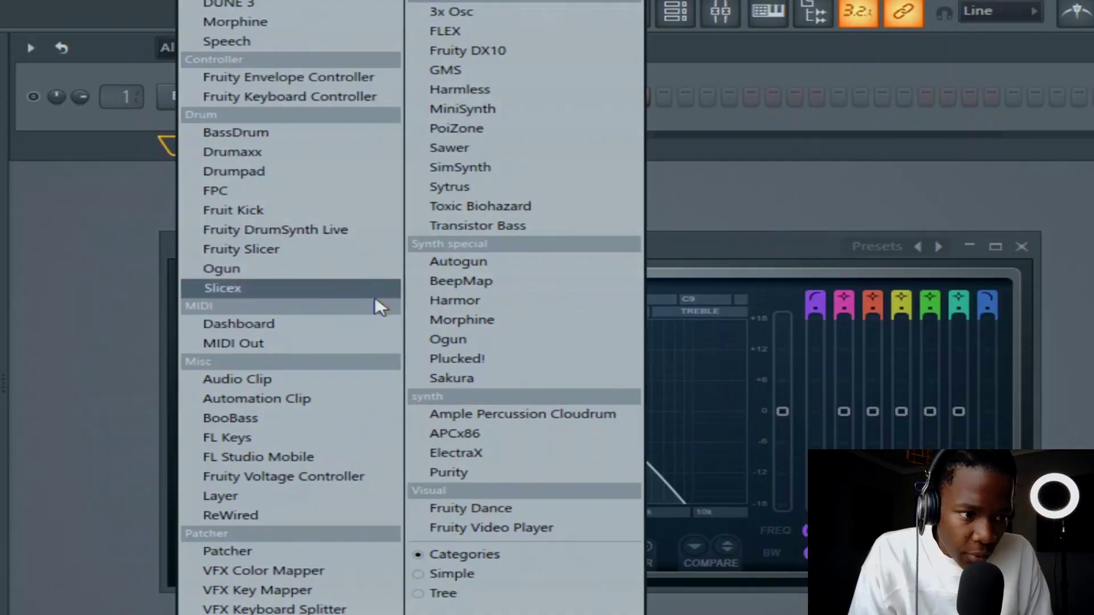
Add an FL Keys channel to the channel rack and open its piano roll
click(238, 439)
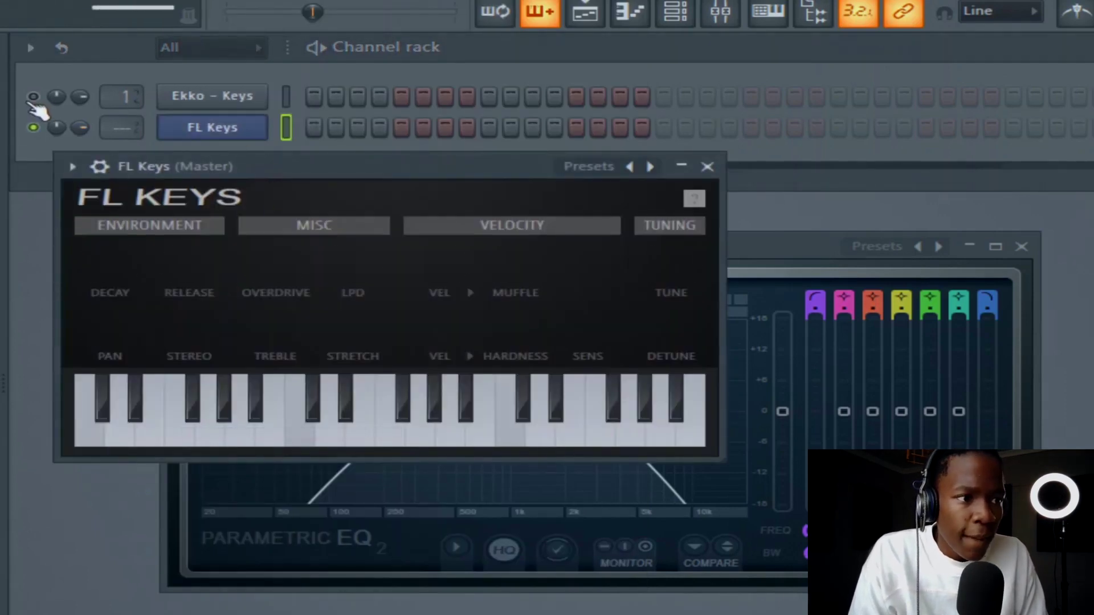
right_click(244, 127)
click(319, 125)
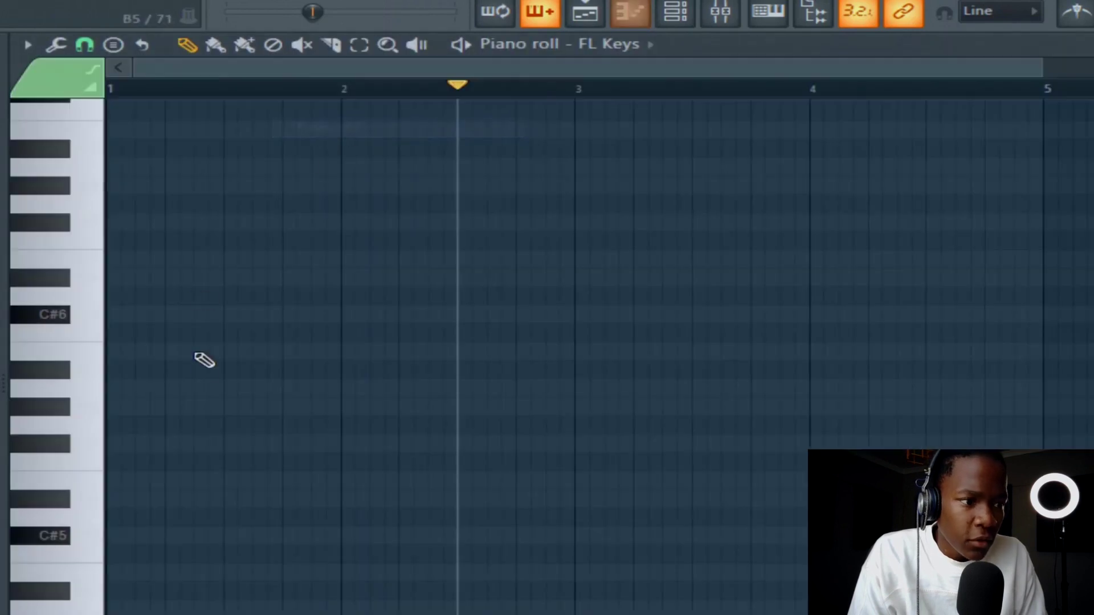
Enter a short C#5, E5 and G#5 chord at the start of bar 1 and play it back
scroll(203, 359, down, 3)
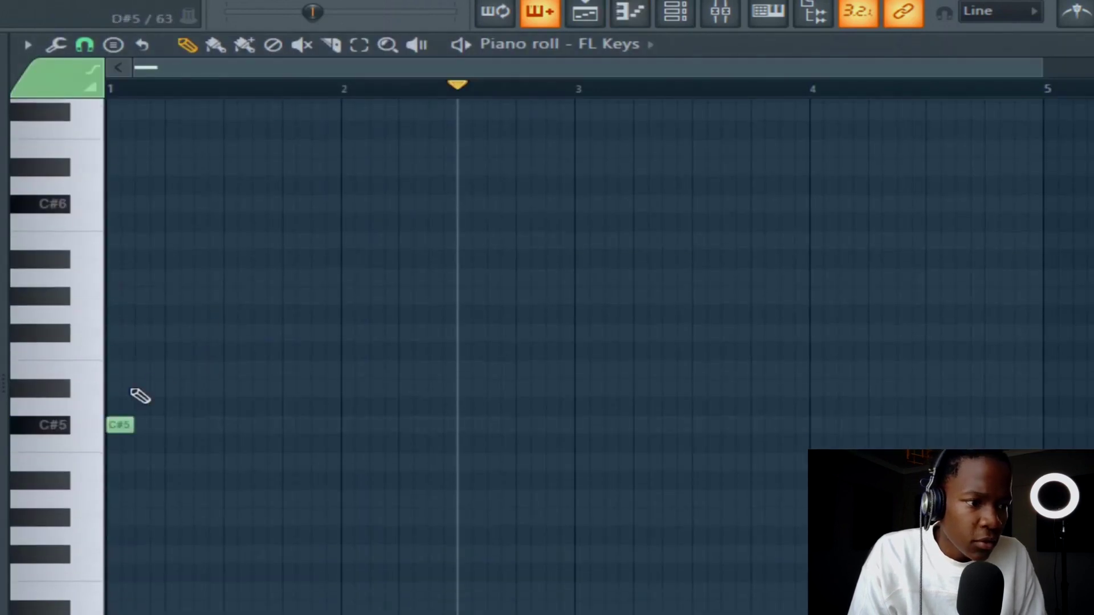
click(111, 370)
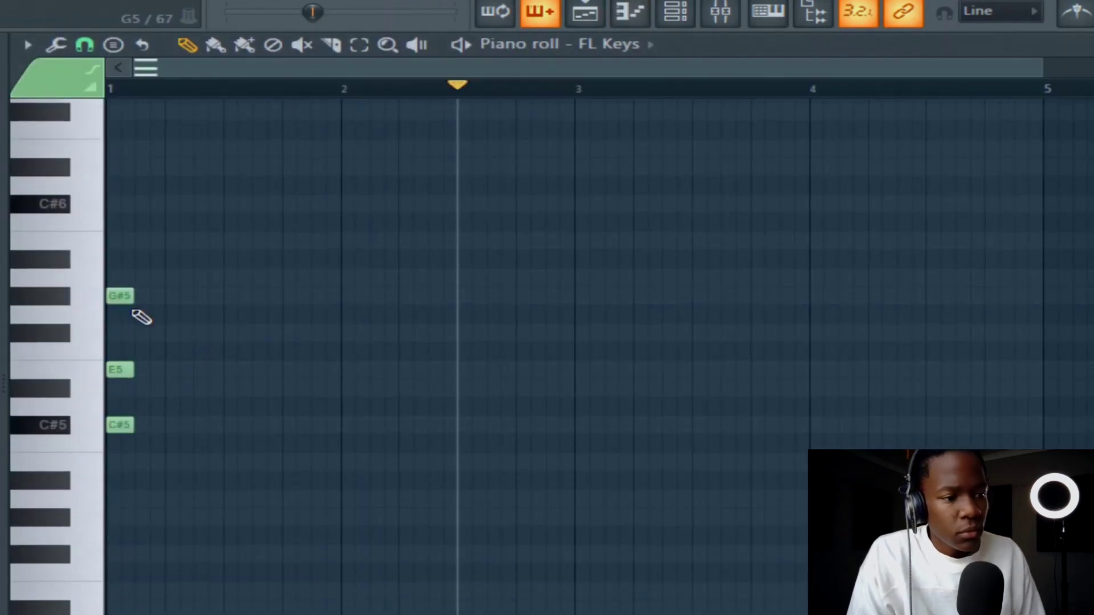
drag(126, 89, 108, 89)
key(space)
Lengthen all three chord notes to fill bar 1 and listen to the result
key(space)
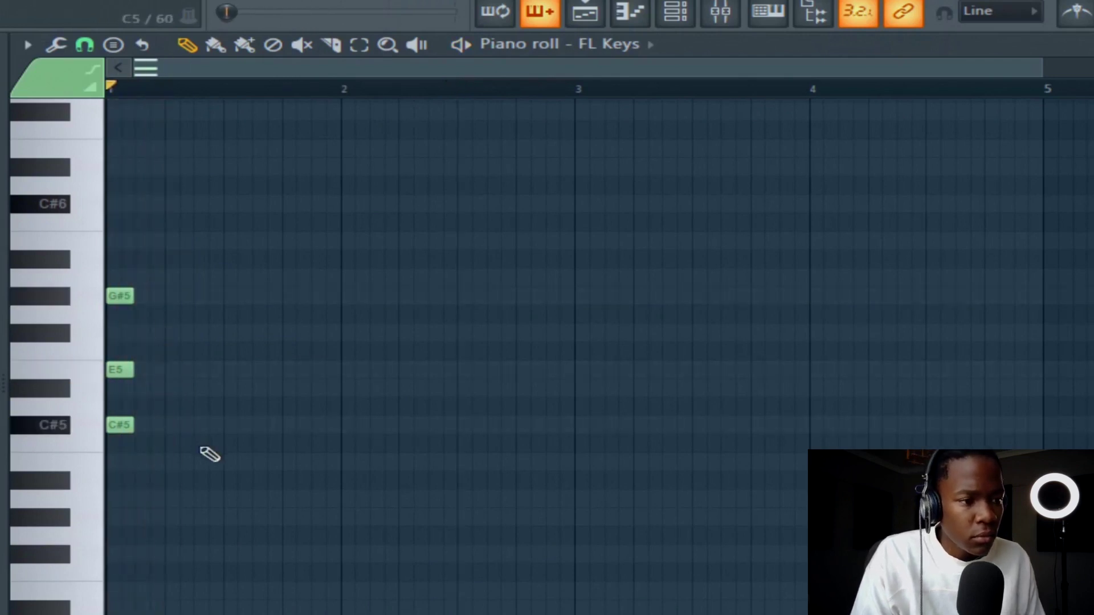
drag(201, 448, 57, 281)
drag(126, 296, 342, 298)
key(space)
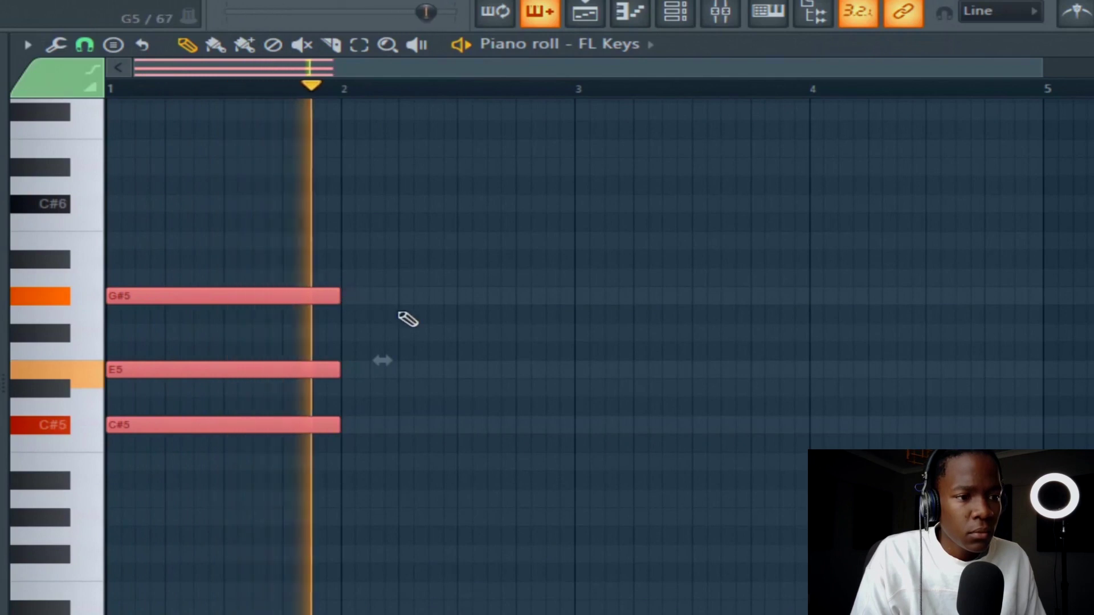
key(space)
Duplicate the chord into bar 2, move its notes to B4, D#5 and F#5, and play both chords
drag(263, 369, 497, 383)
click(430, 473)
click(347, 462)
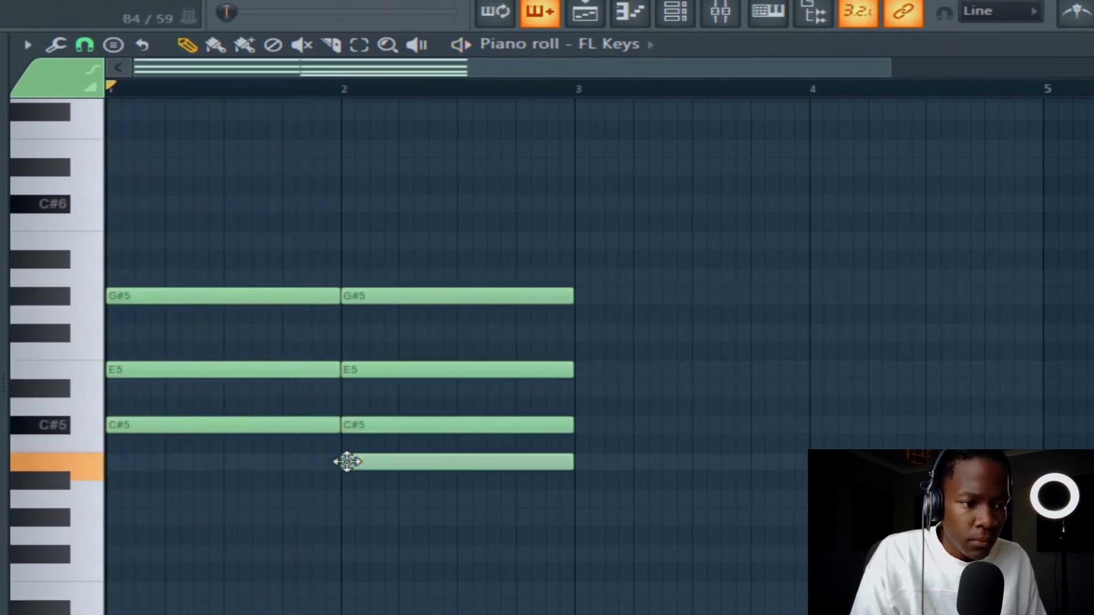
right_click(367, 431)
drag(372, 387, 374, 393)
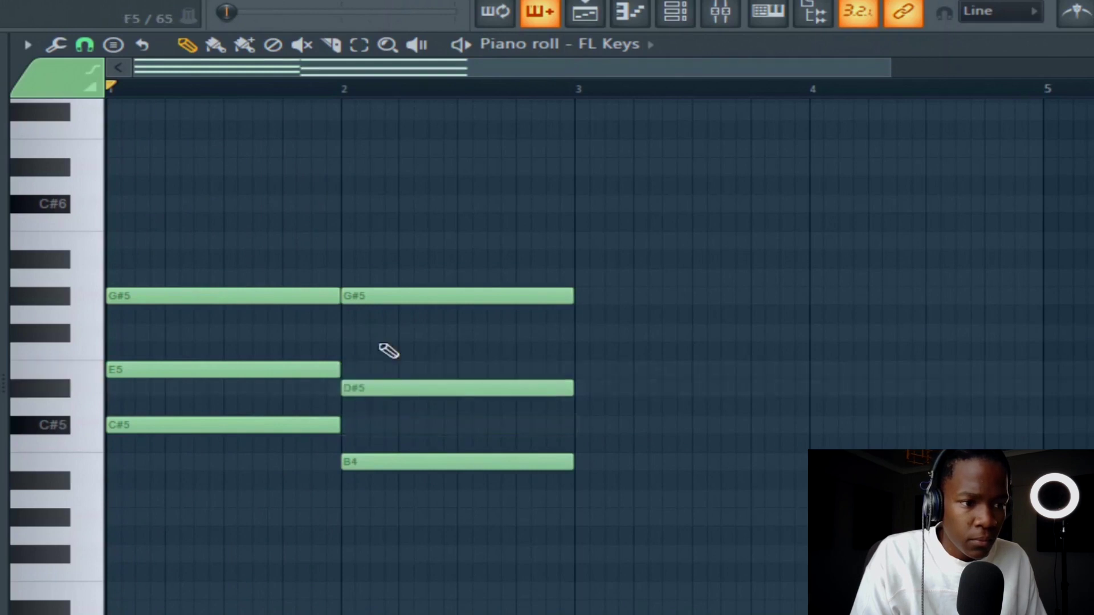
drag(359, 297, 357, 340)
key(space)
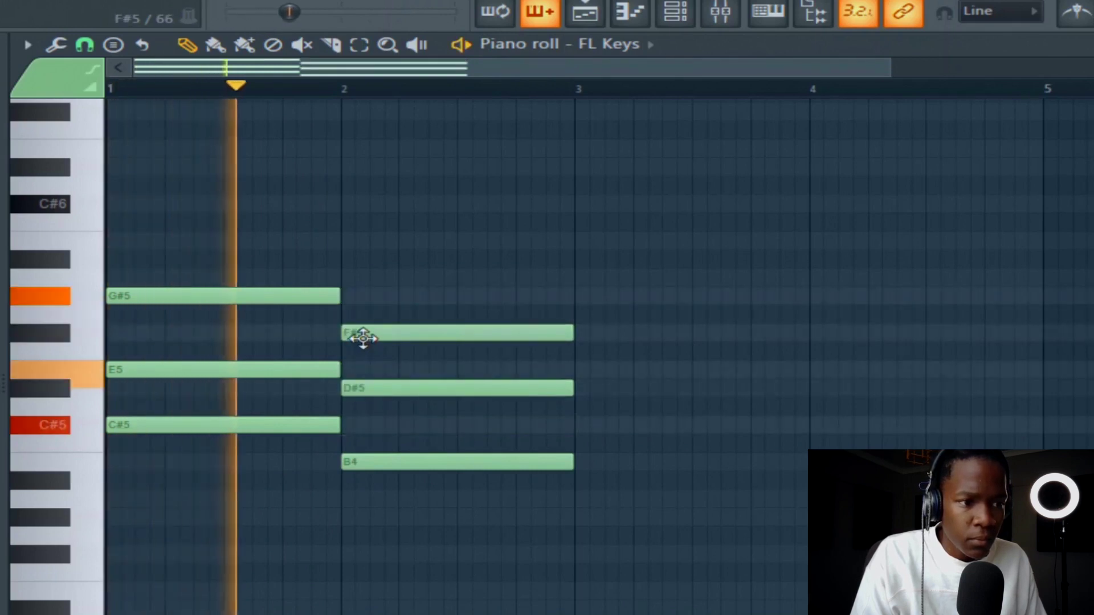
key(space)
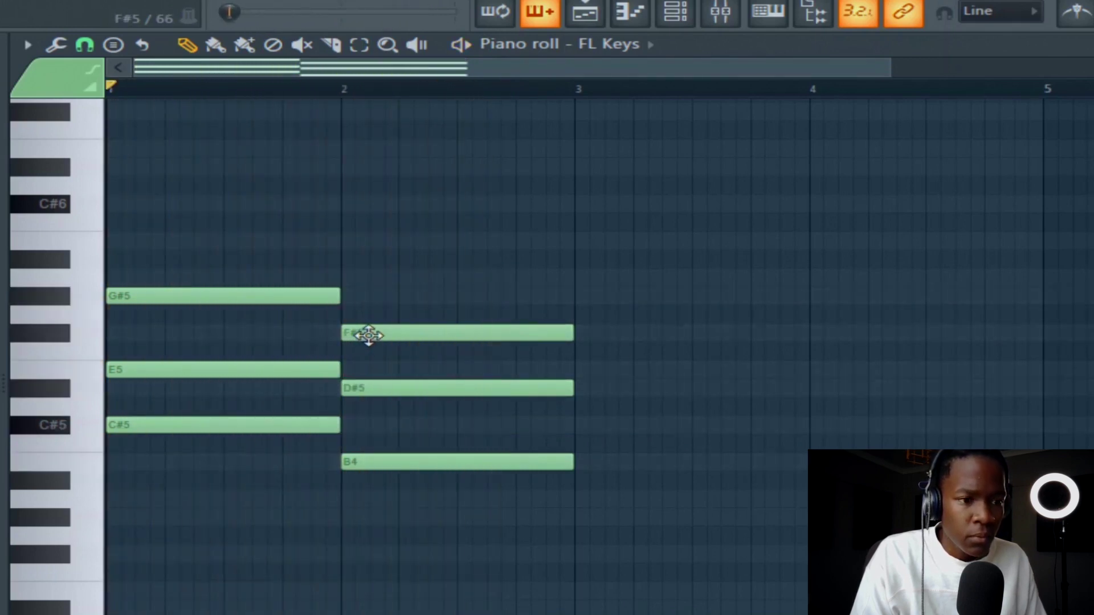
Duplicate the two-chord progression into bars 3 and 4 and play it back
drag(627, 467, 673, 312)
key(space)
ctrl+click(728, 242)
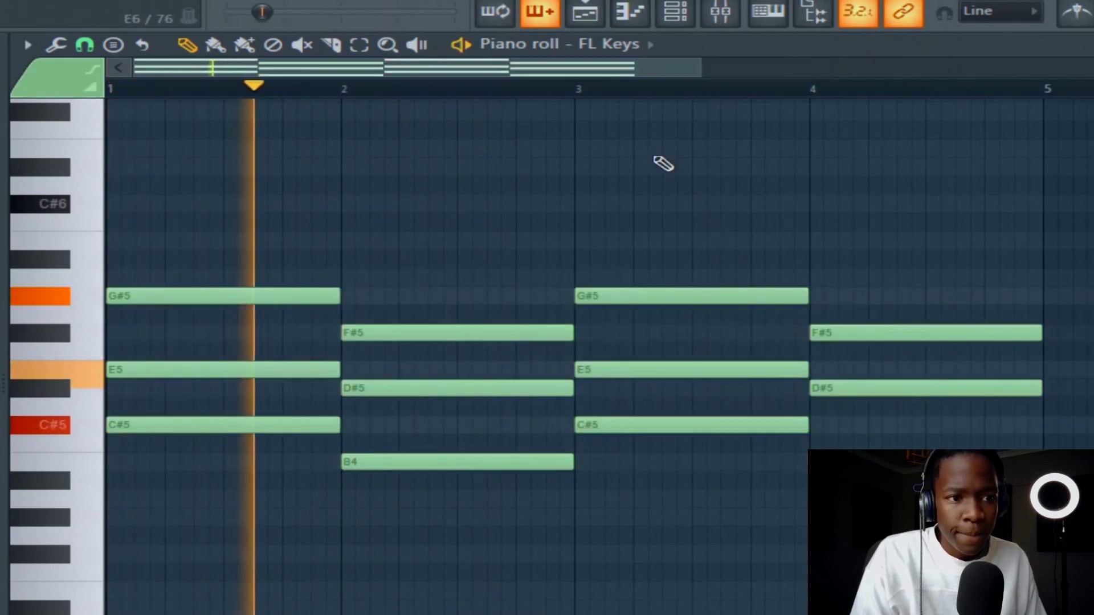
scroll(641, 107, down, 2)
key(space)
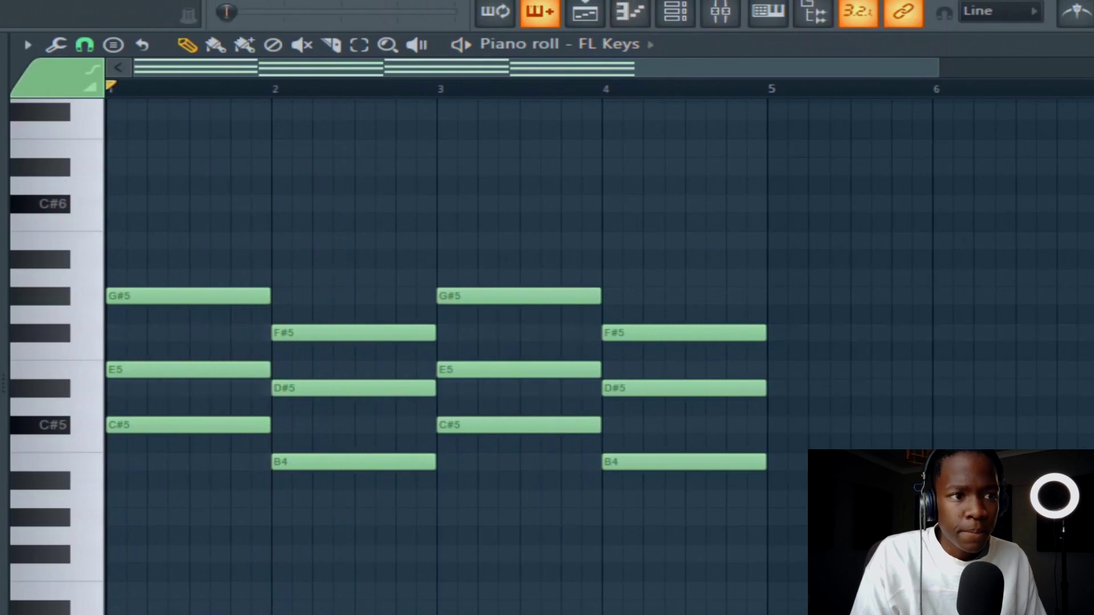
Raise the top F#5 notes in bars 2 and 4 to G#5 and audition the progression
key(space)
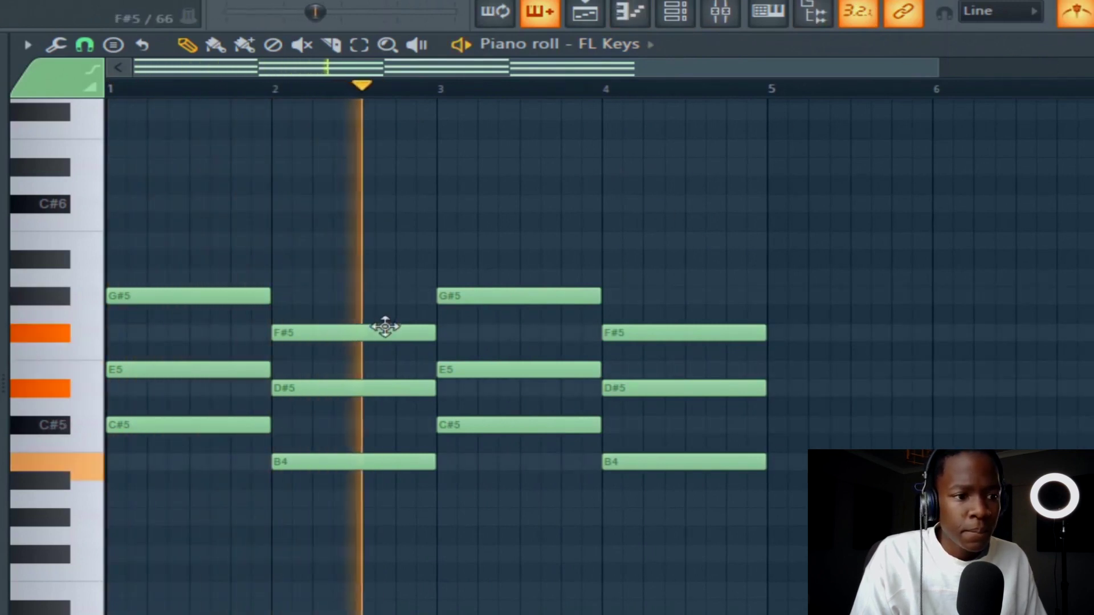
key(space)
drag(370, 335, 362, 293)
key(space)
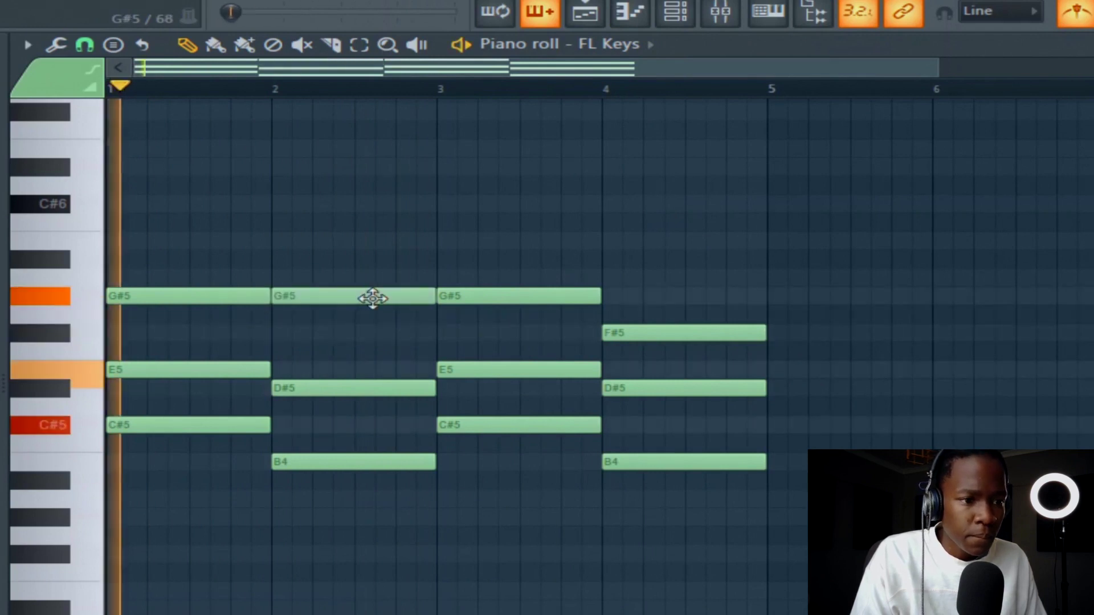
drag(703, 336, 705, 294)
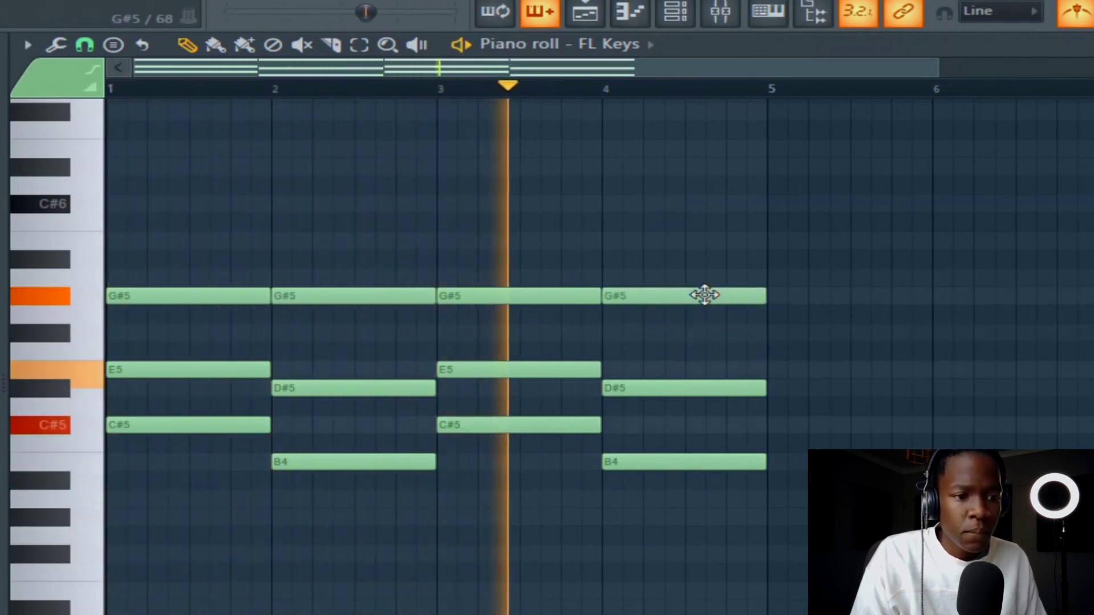
key(space)
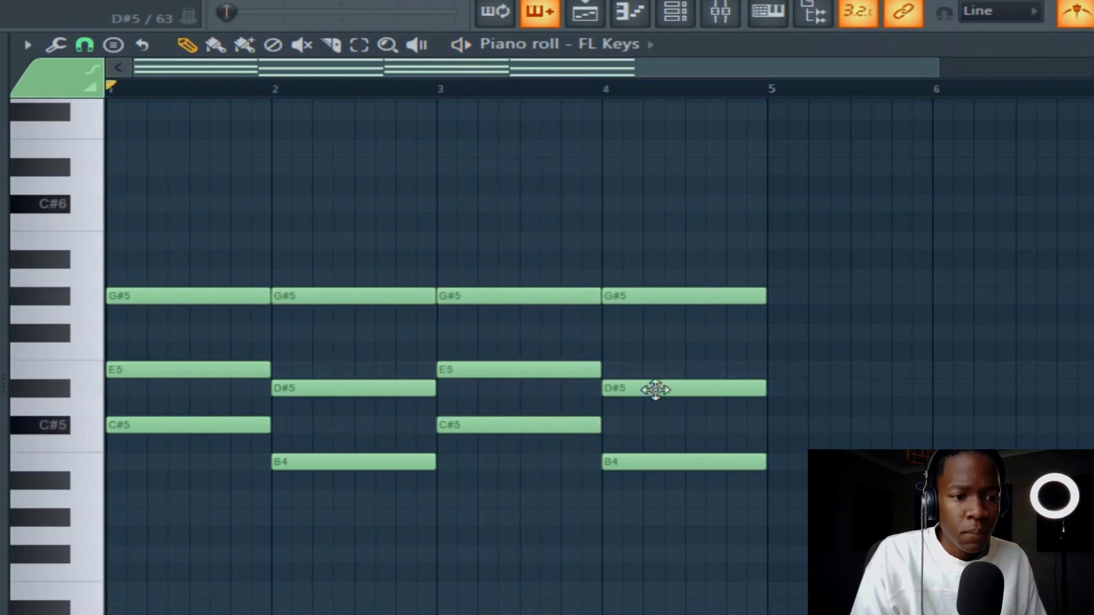
Try lowering the two lower notes of the bar 4 chord to A4 and C#5, and audition the progression's ending
drag(661, 468, 670, 506)
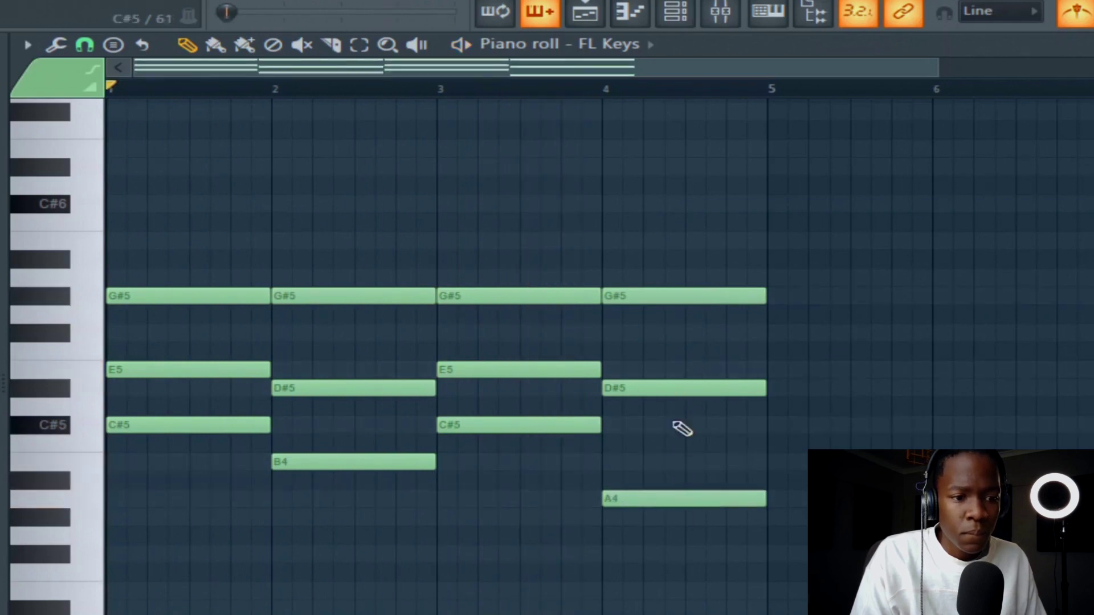
drag(663, 386, 669, 424)
key(space)
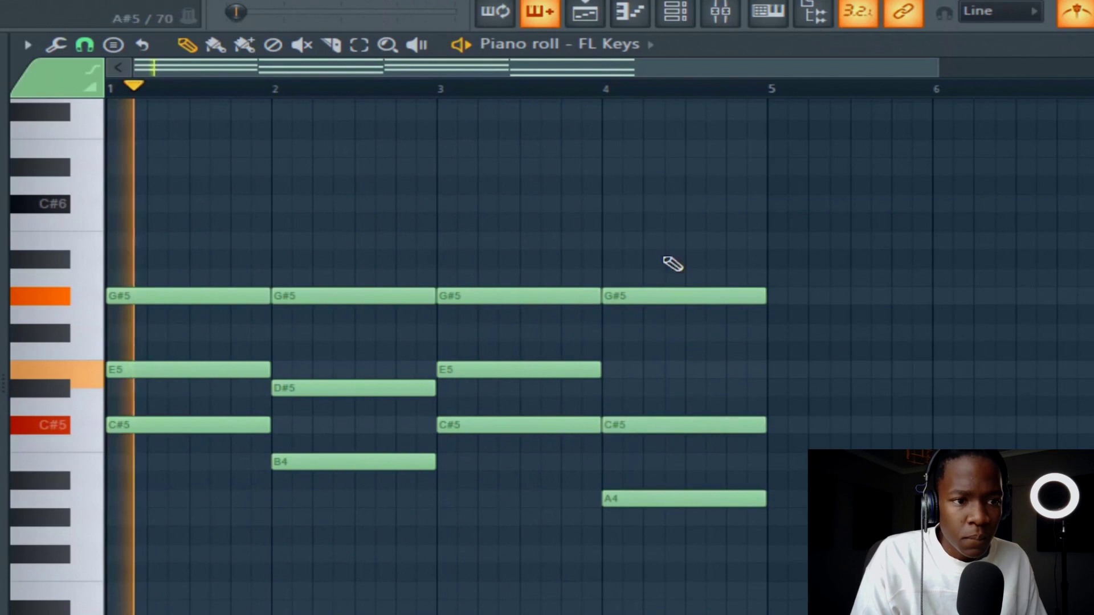
click(597, 87)
key(space)
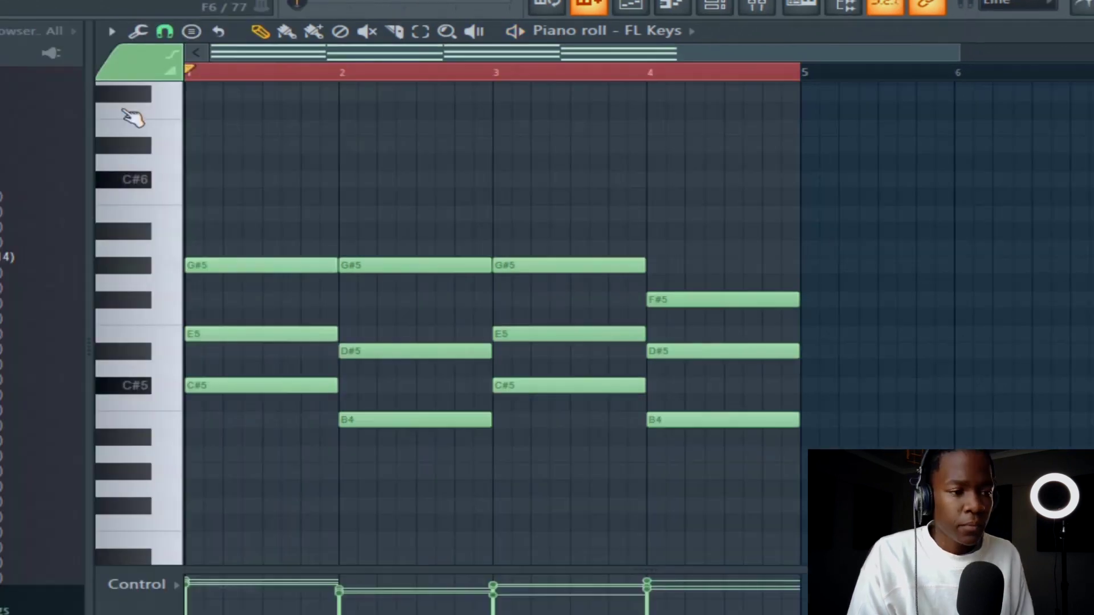
key(space)
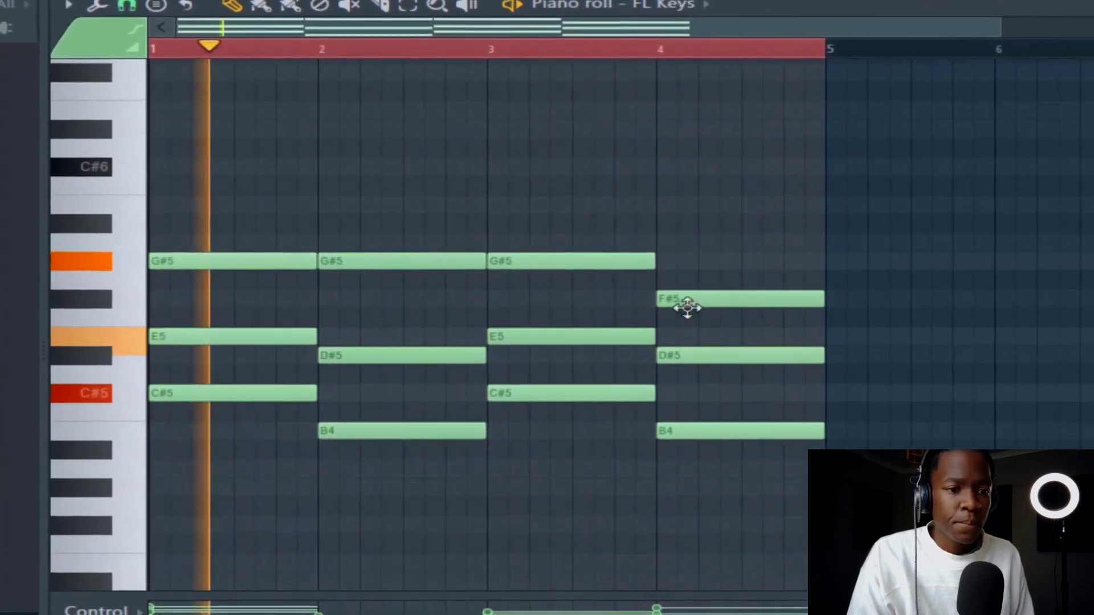
Duplicate the four-bar progression into bars 5 to 8, lower the velocity of the bar 4 chord, and close the piano roll
key(ctrl+b)
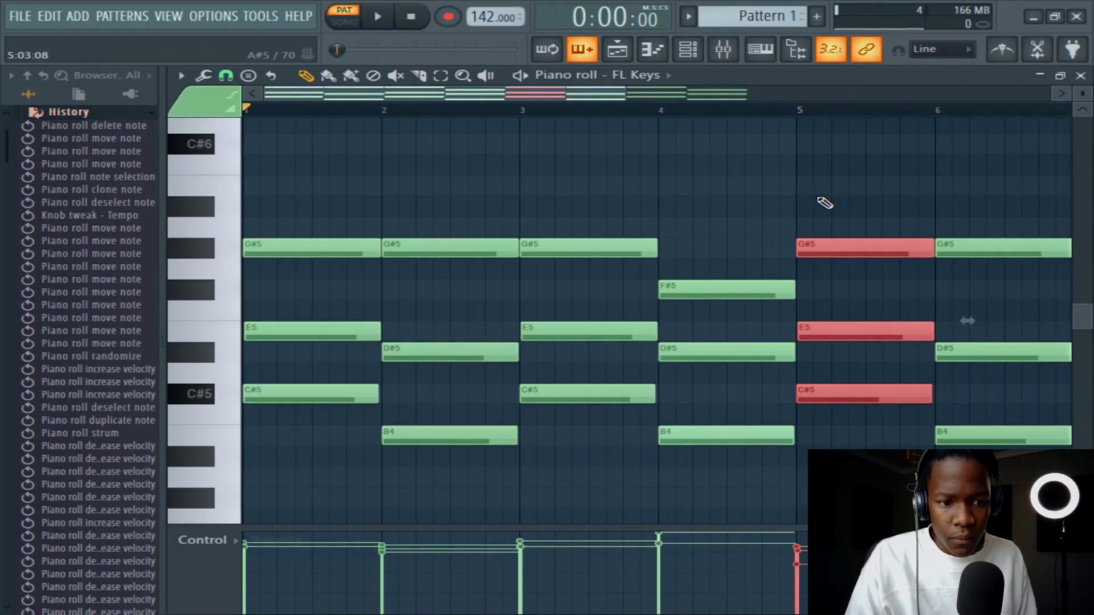
scroll(825, 202, up, 4)
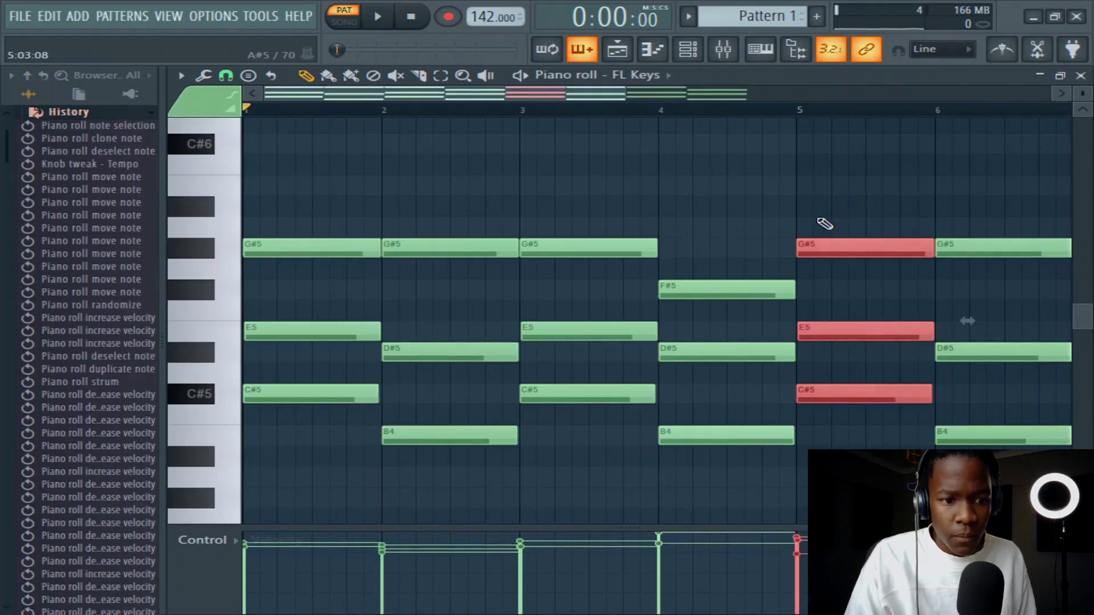
drag(753, 434, 708, 271)
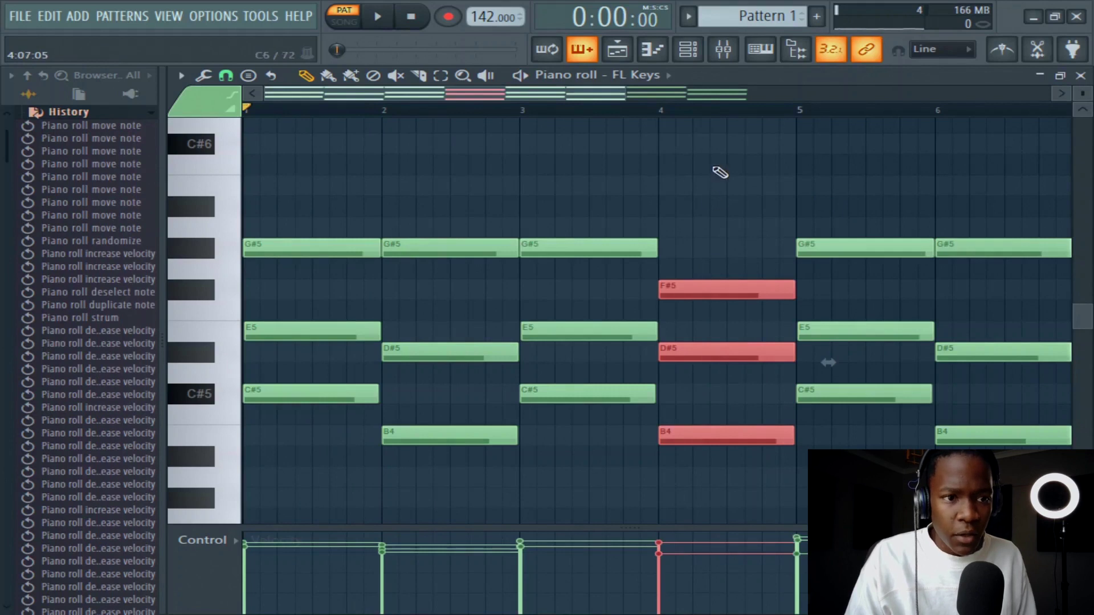
scroll(728, 115, down, 3)
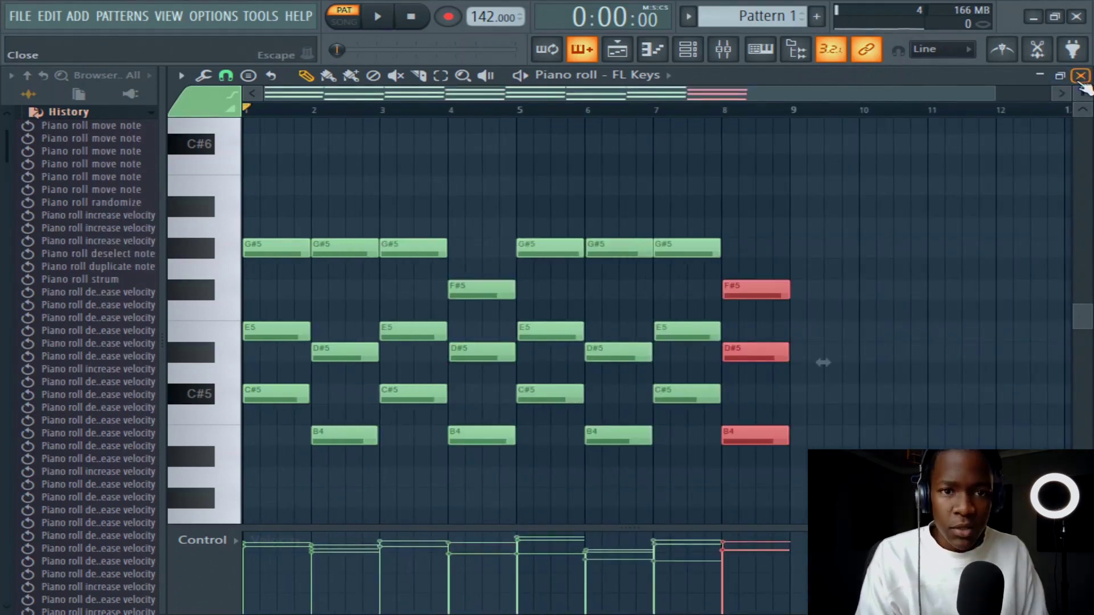
click(1080, 76)
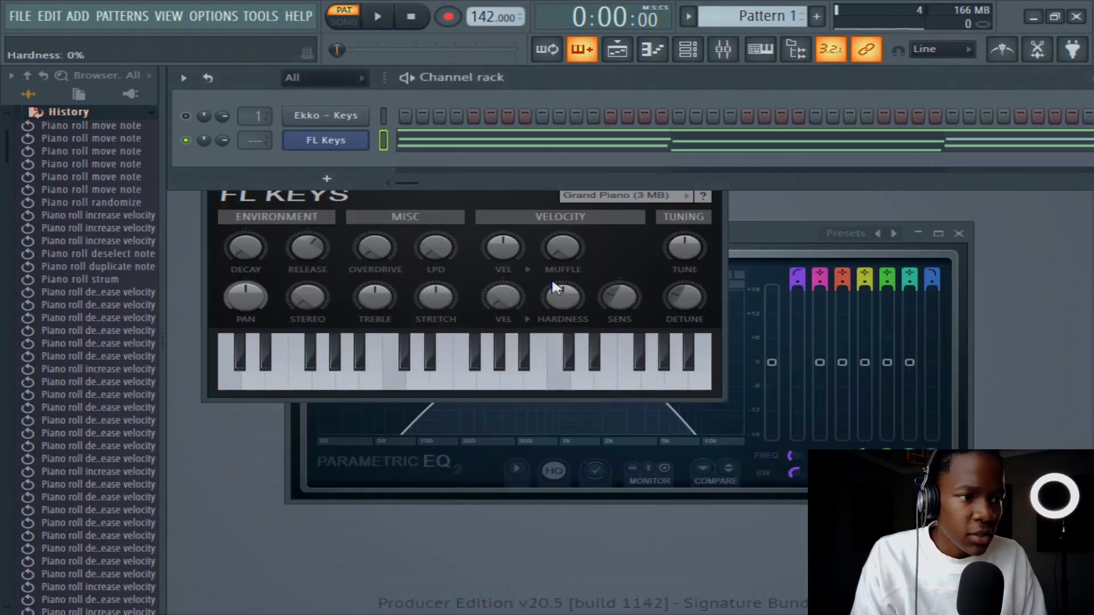
Add a GMS channel and transfer the FL Keys chord notes into it by cut and paste
scroll(41, 211, up, 2)
click(66, 129)
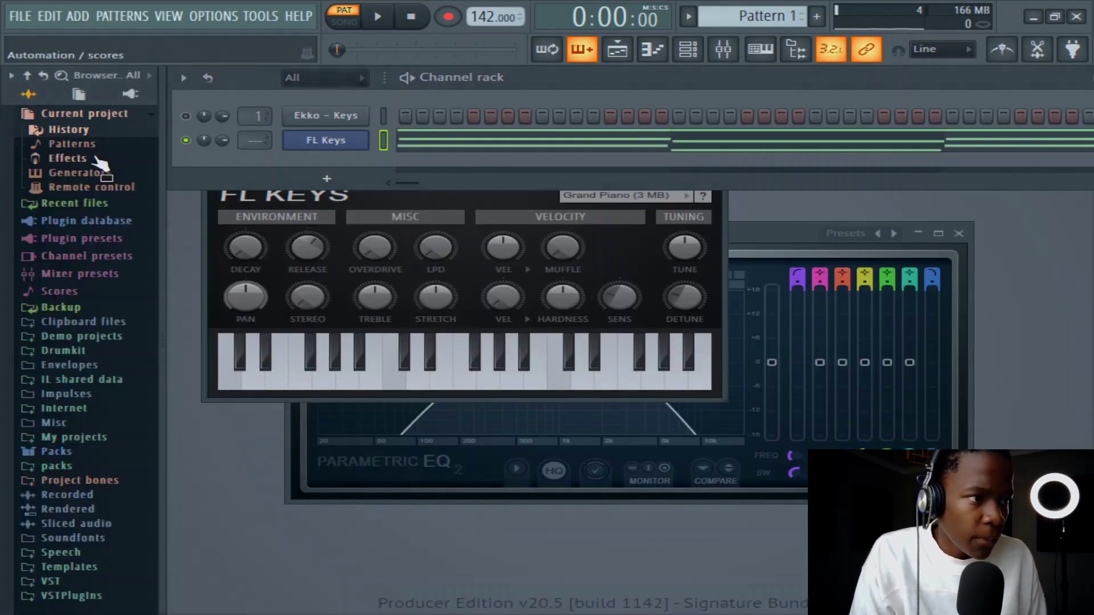
click(327, 178)
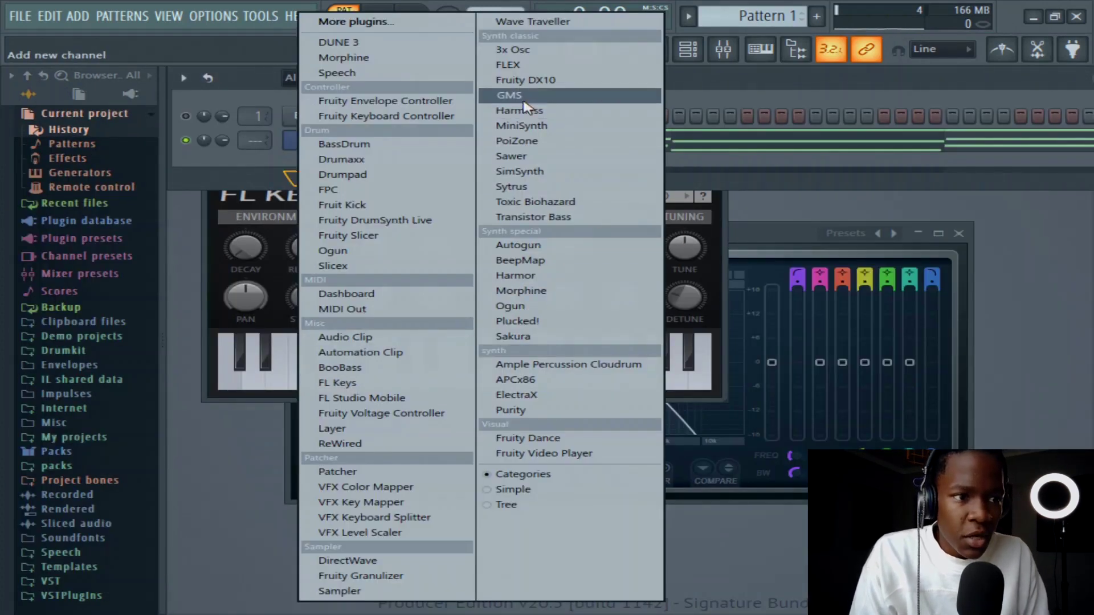
click(523, 100)
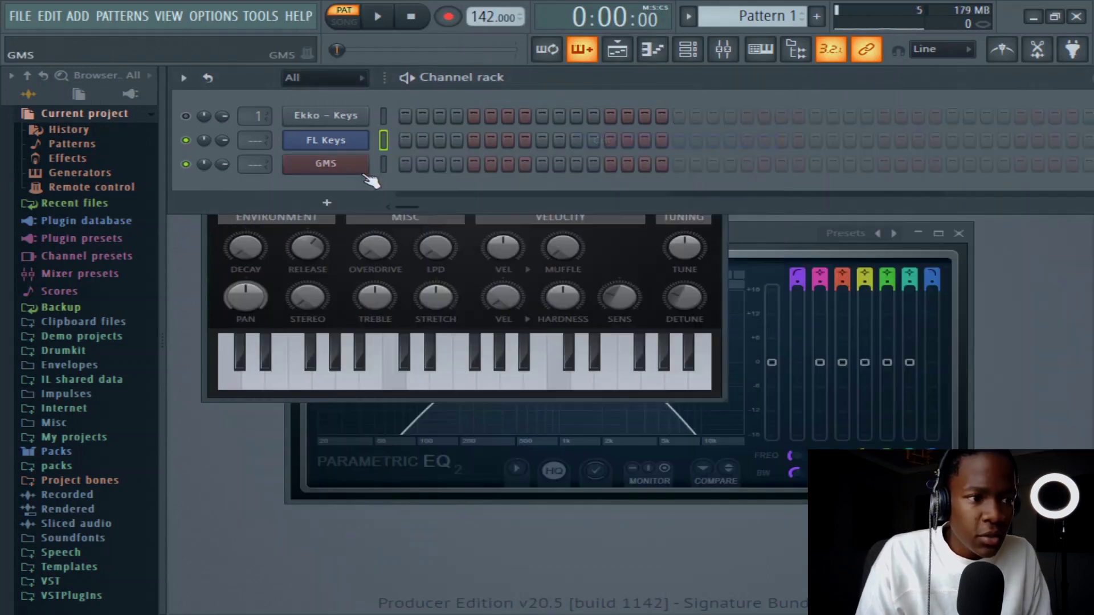
right_click(365, 164)
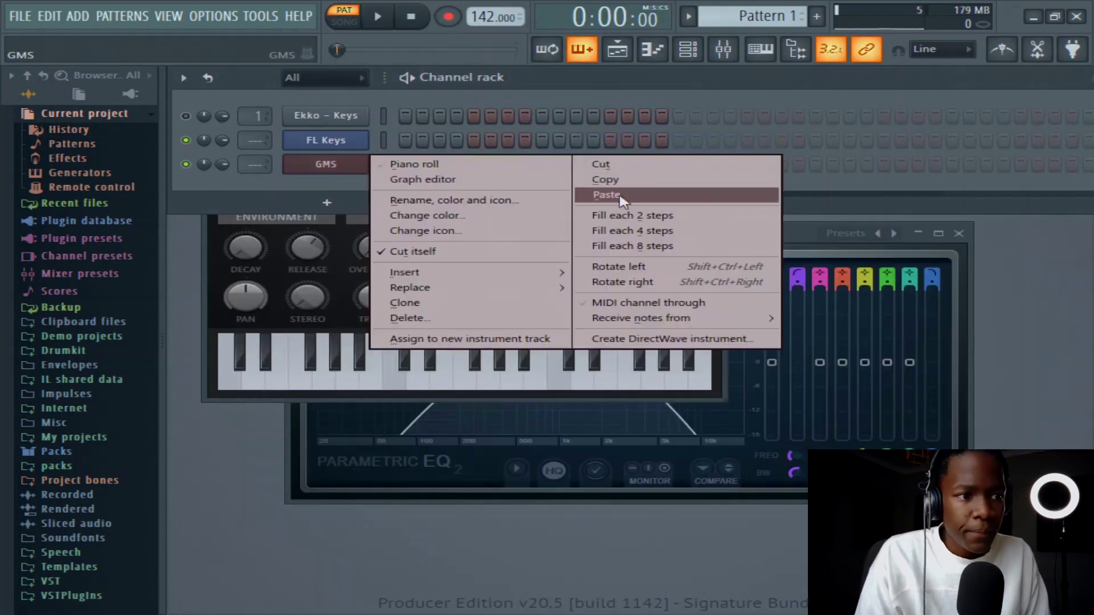
click(621, 195)
Load a different program from the GMS presets library, audition it with the pattern playing, and close the synth
click(362, 166)
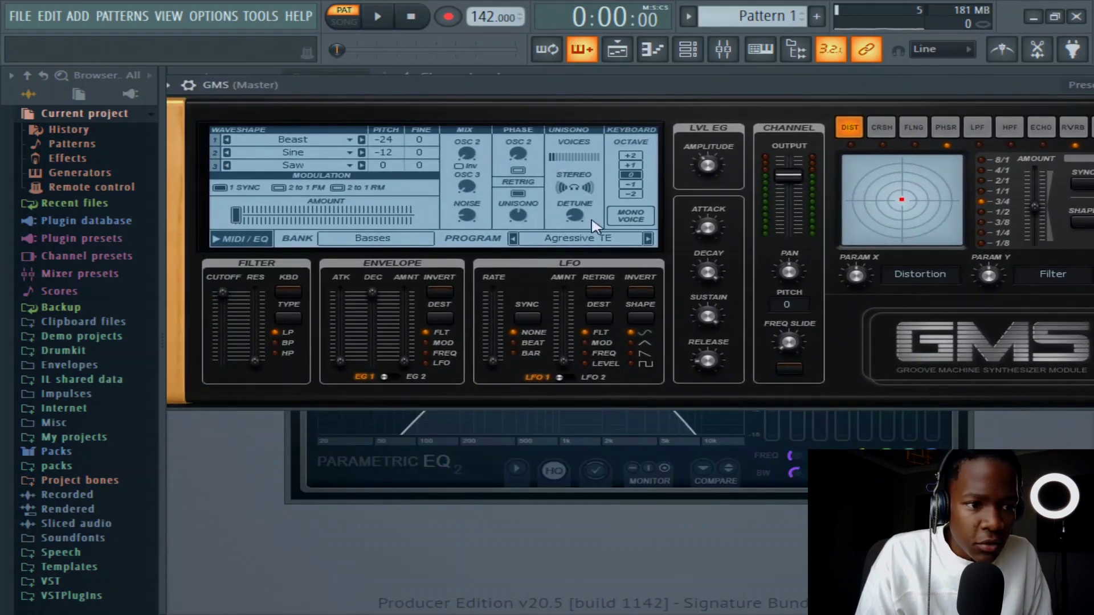
click(583, 235)
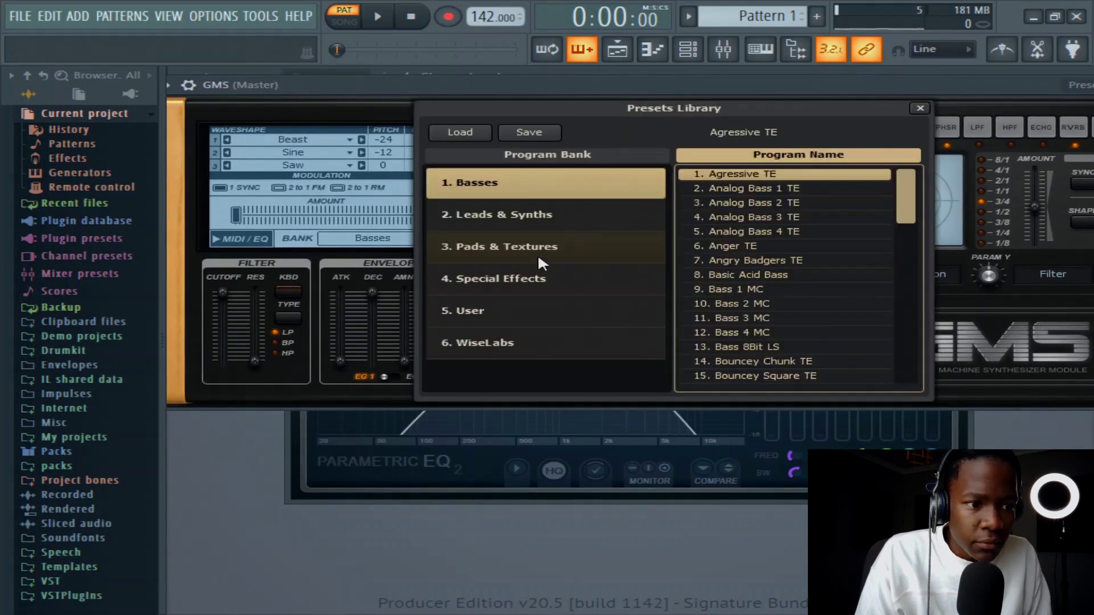
click(751, 318)
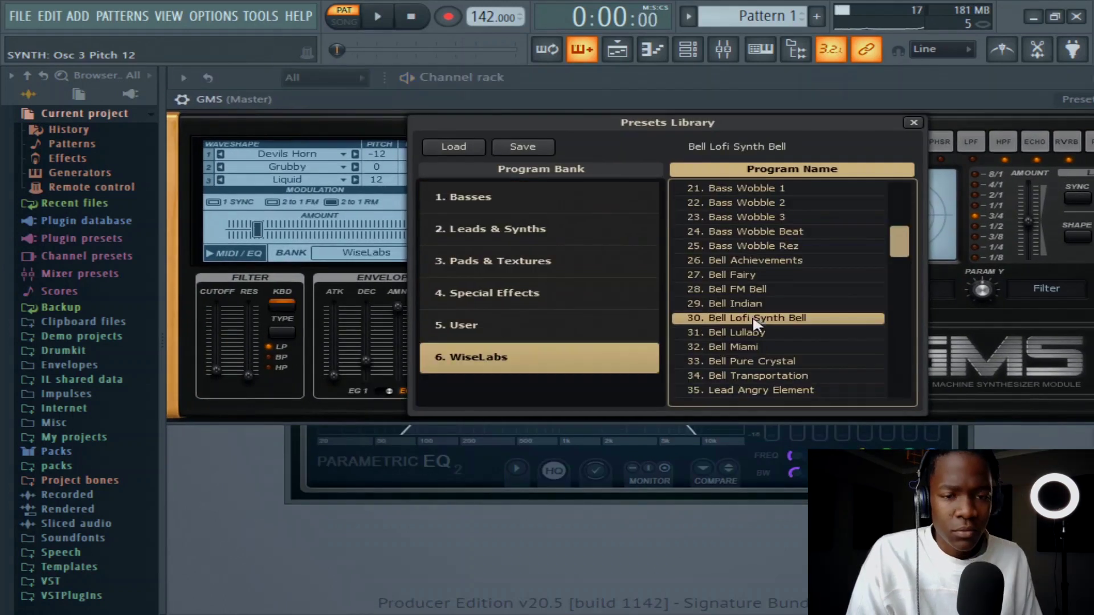
key(space)
drag(888, 102, 792, 101)
click(1078, 100)
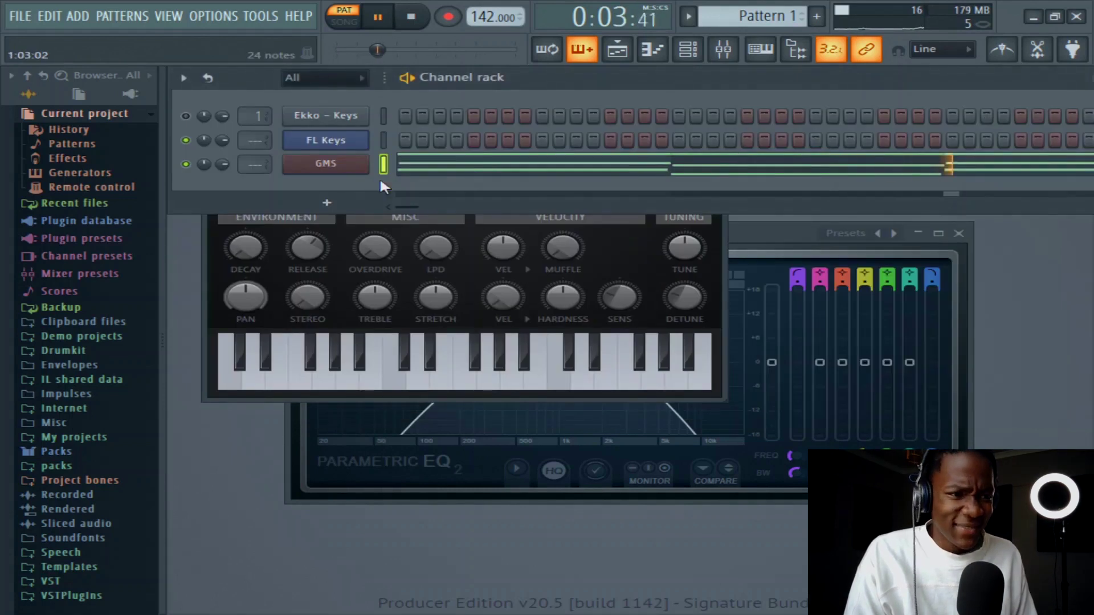
Paste the chord notes back into the FL Keys channel to layer it with GMS
right_click(364, 142)
click(416, 248)
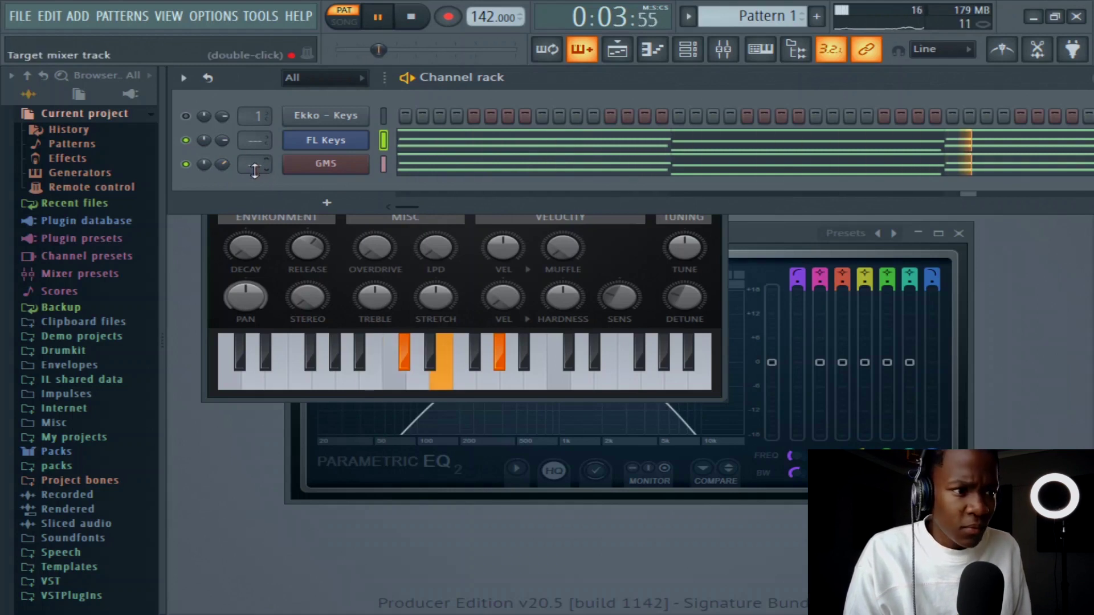
Remove the chords in bars 2 and 4 of the GMS piano roll and play the result
key(space)
click(561, 171)
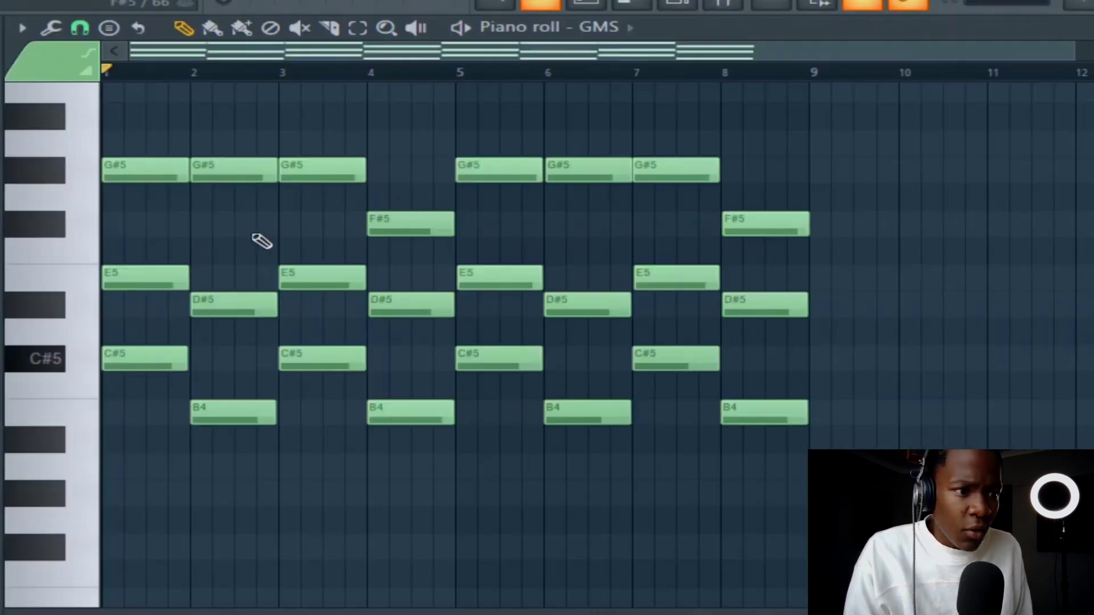
right_click(229, 304)
right_click(234, 412)
key(space)
key(space)
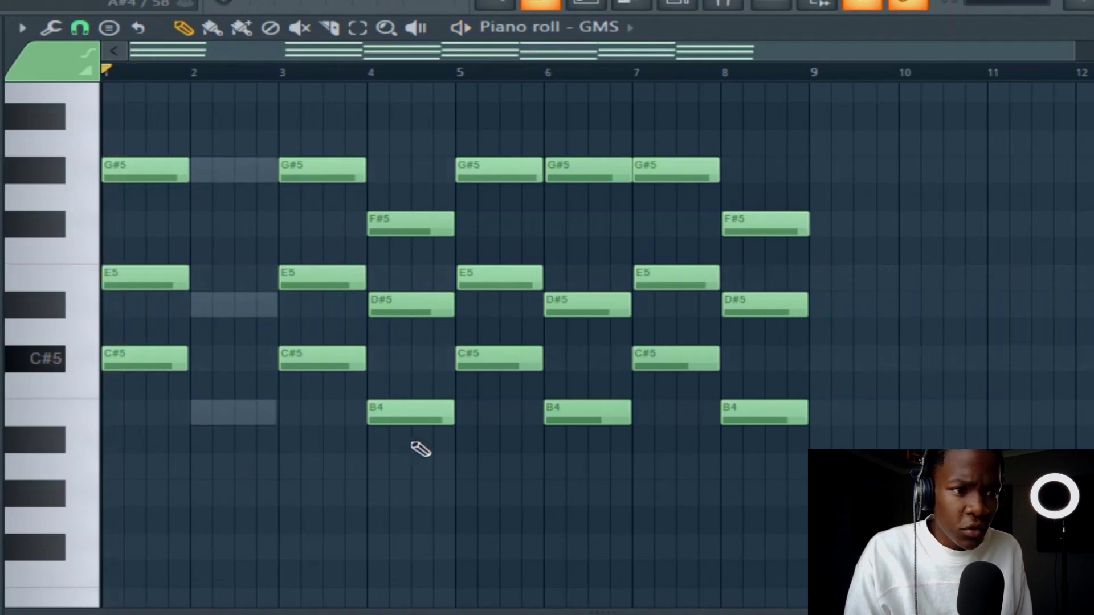
right_click(411, 412)
right_click(408, 305)
drag(410, 251, 422, 207)
key(space)
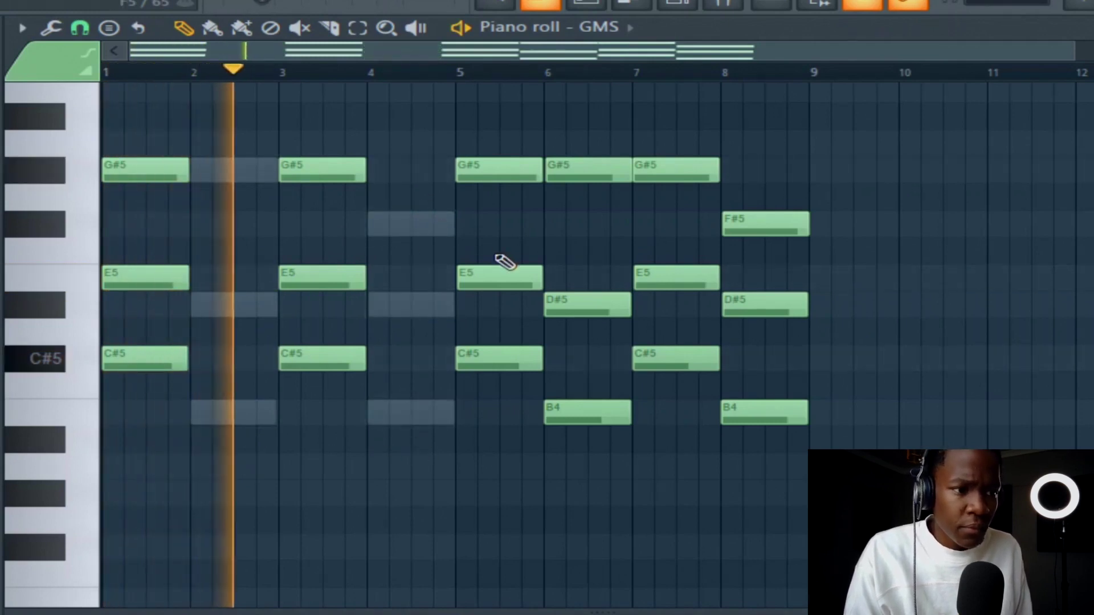
Stretch the GMS chords in bars 1 and 3 to two bars each, and delete the old notes in bars 5 to 8
key(space)
drag(393, 392, 276, 183)
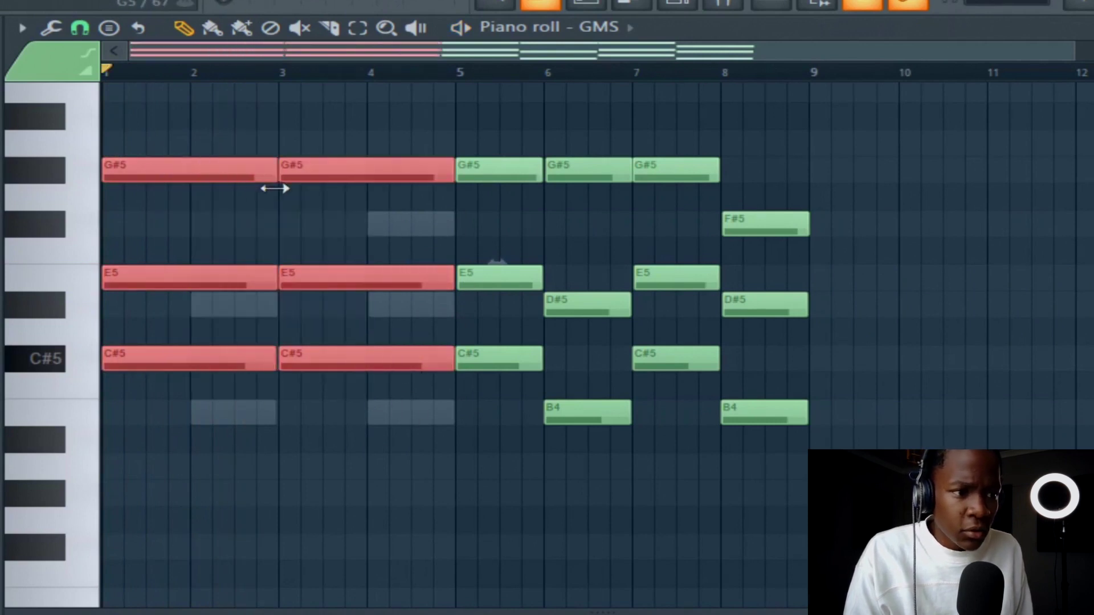
click(340, 245)
key(space)
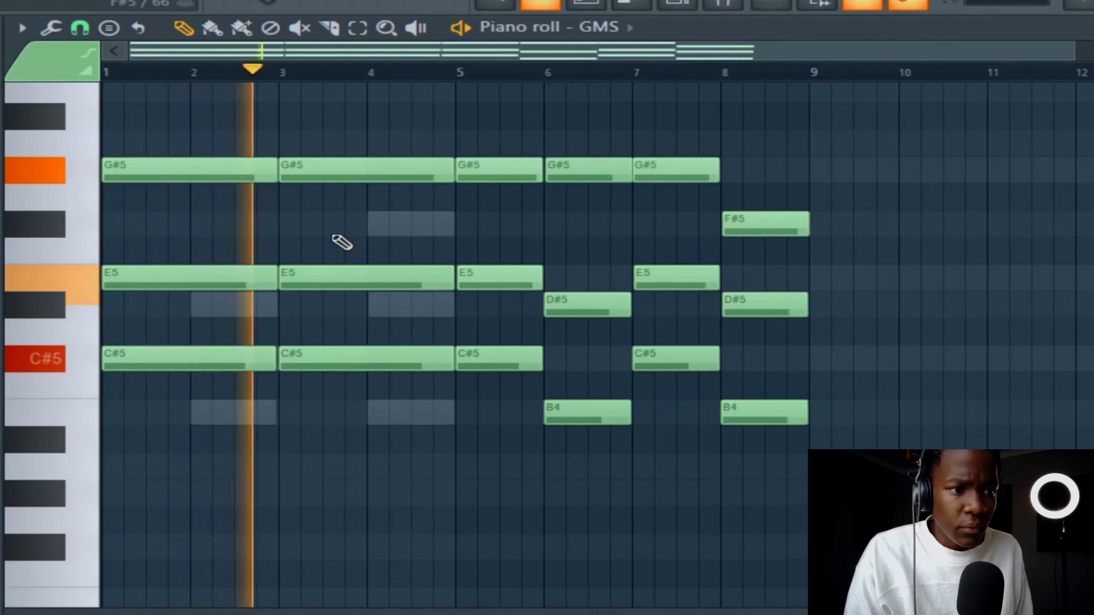
drag(495, 476, 825, 115)
key(Delete)
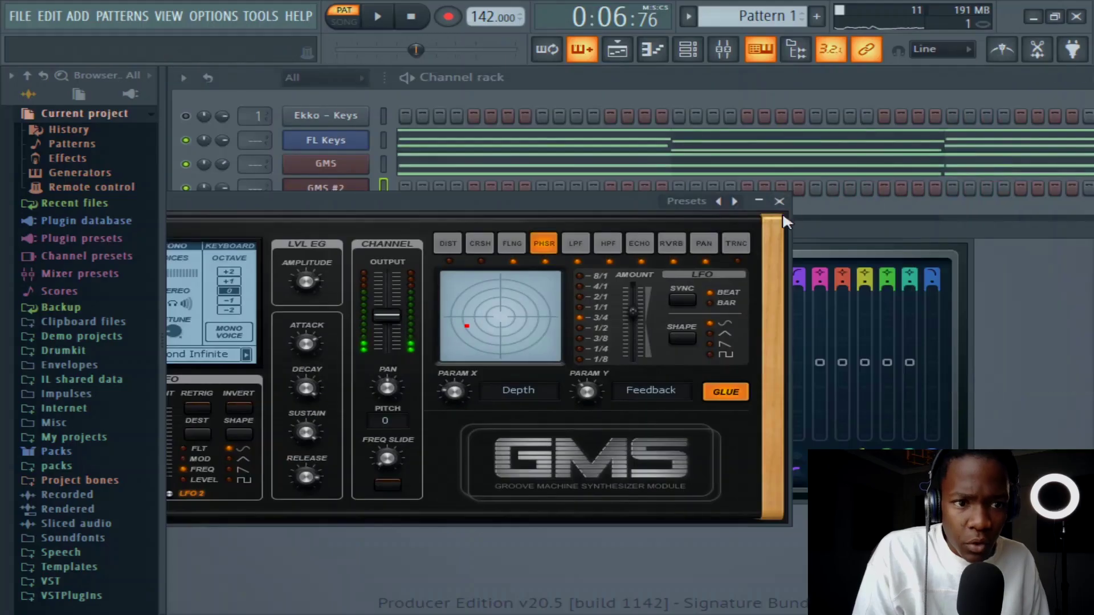
Copy the FL Keys chord notes and paste them into the GMS #2 channel
click(779, 201)
right_click(322, 185)
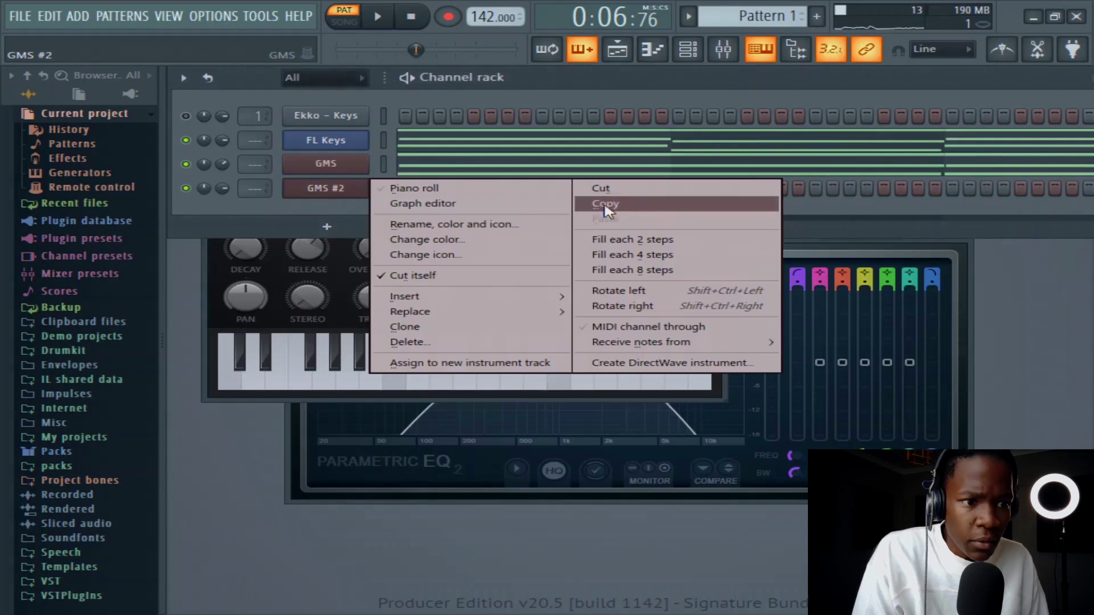
right_click(351, 141)
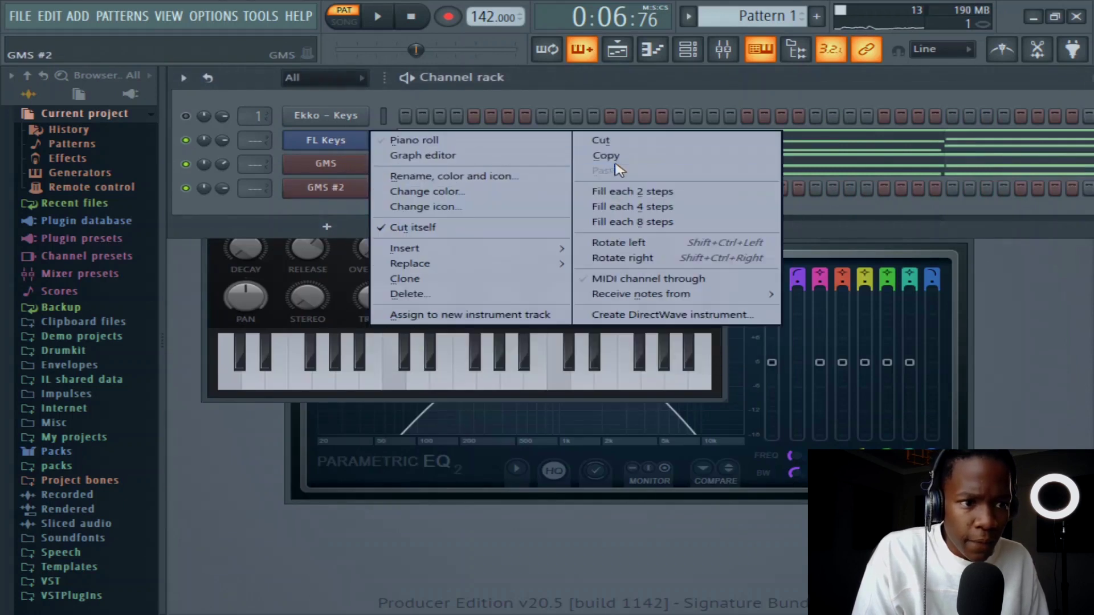
click(598, 154)
right_click(359, 189)
click(627, 218)
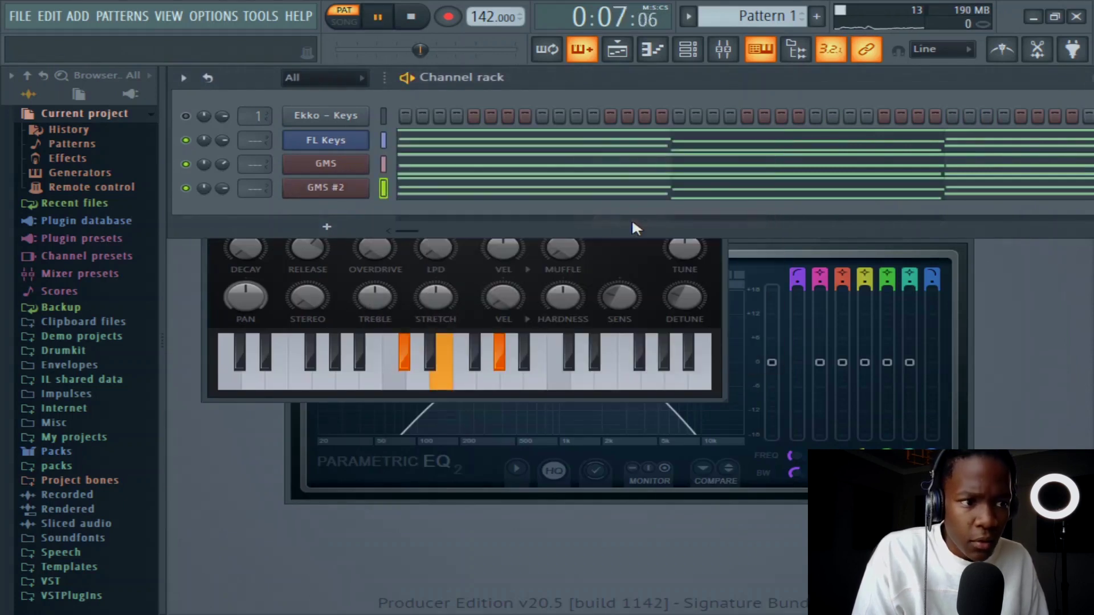
Audition the layers by toggling the FL Keys and GMS channels, and open the GMS #2 piano roll
click(185, 140)
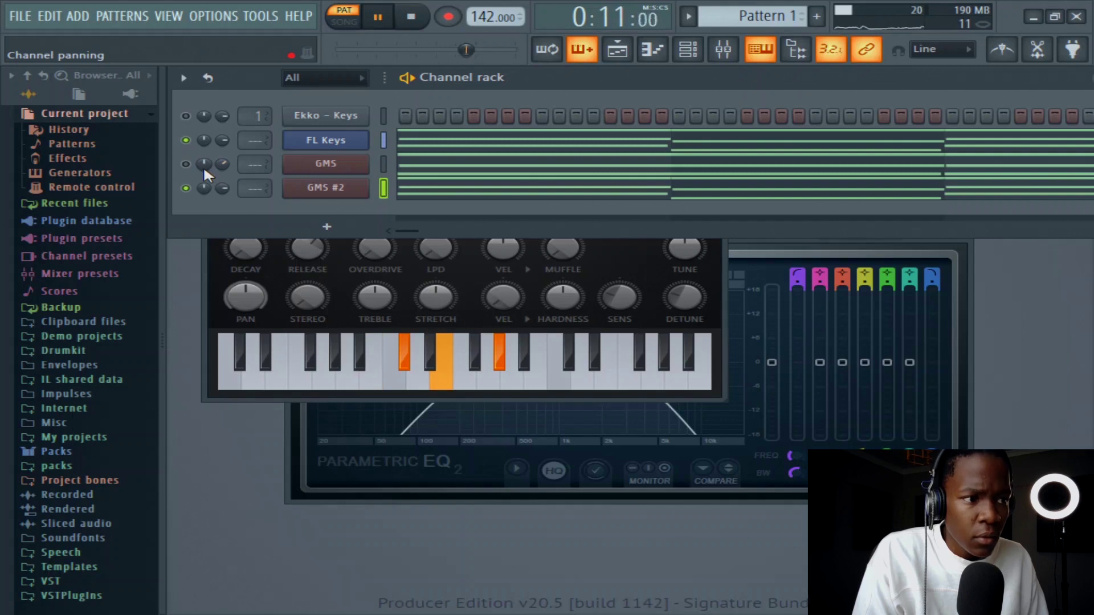
click(188, 165)
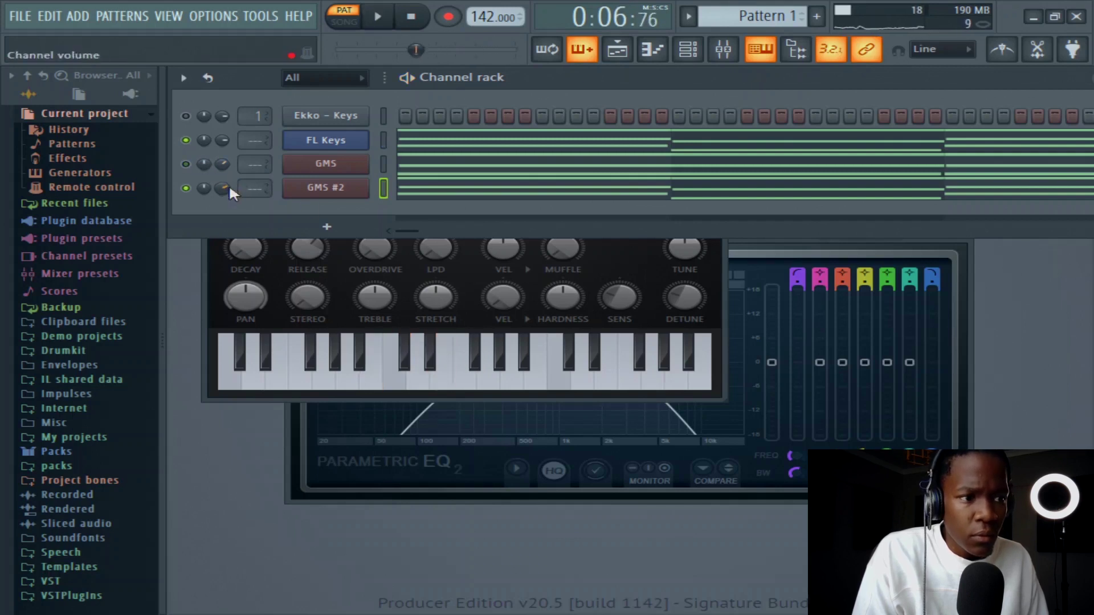
click(517, 194)
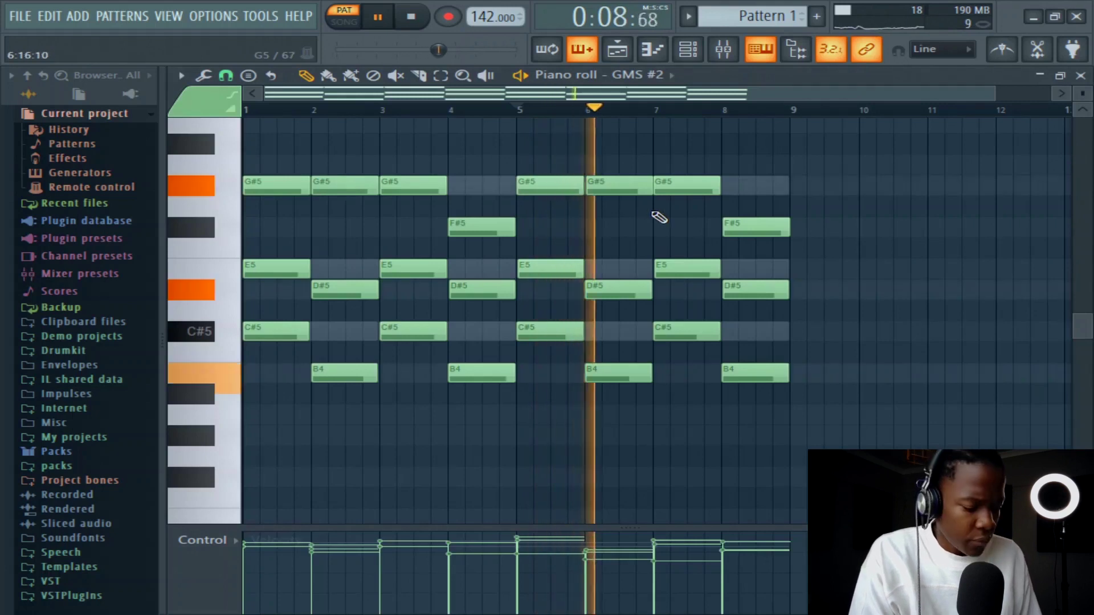
scroll(776, 254, down, 2)
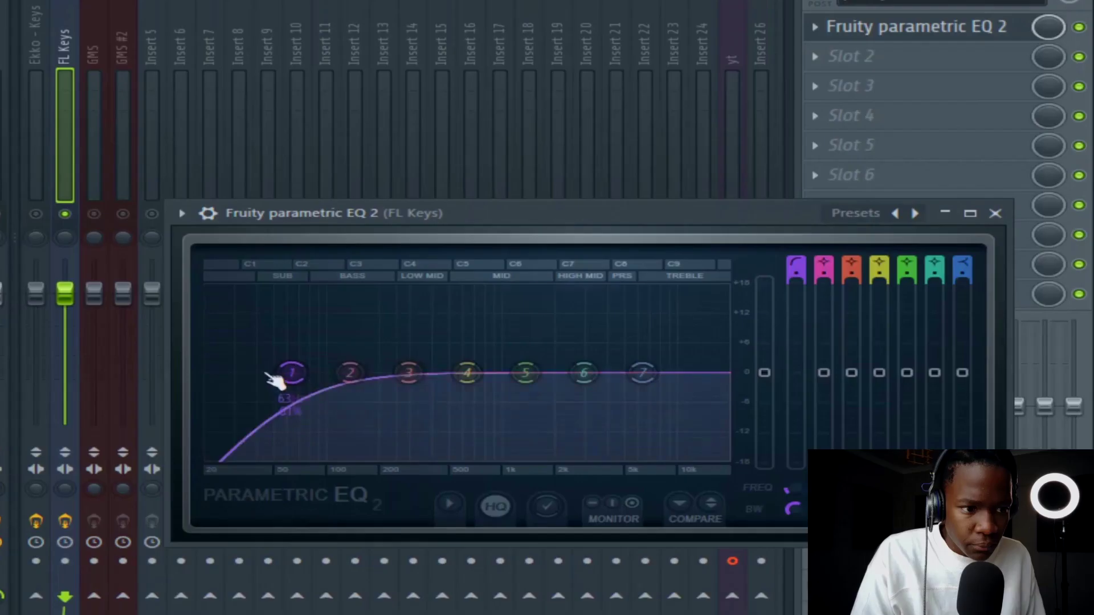
In the FL Keys track's Fruity parametric EQ 2, move the low cut up in frequency, pull band 7 down, and close the EQ
drag(285, 373, 381, 373)
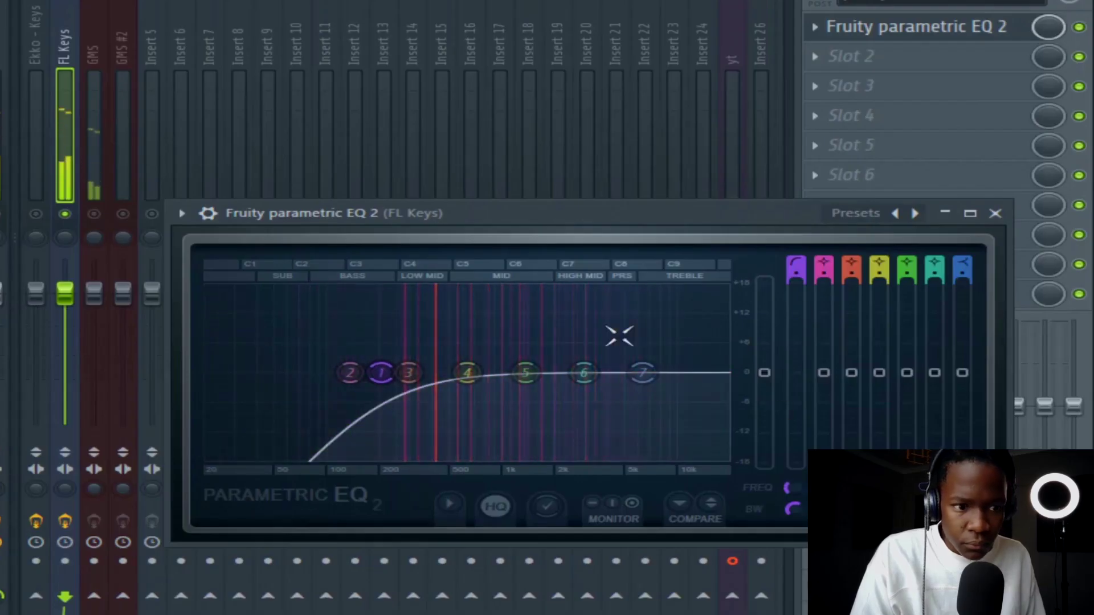
drag(642, 374, 609, 422)
click(997, 214)
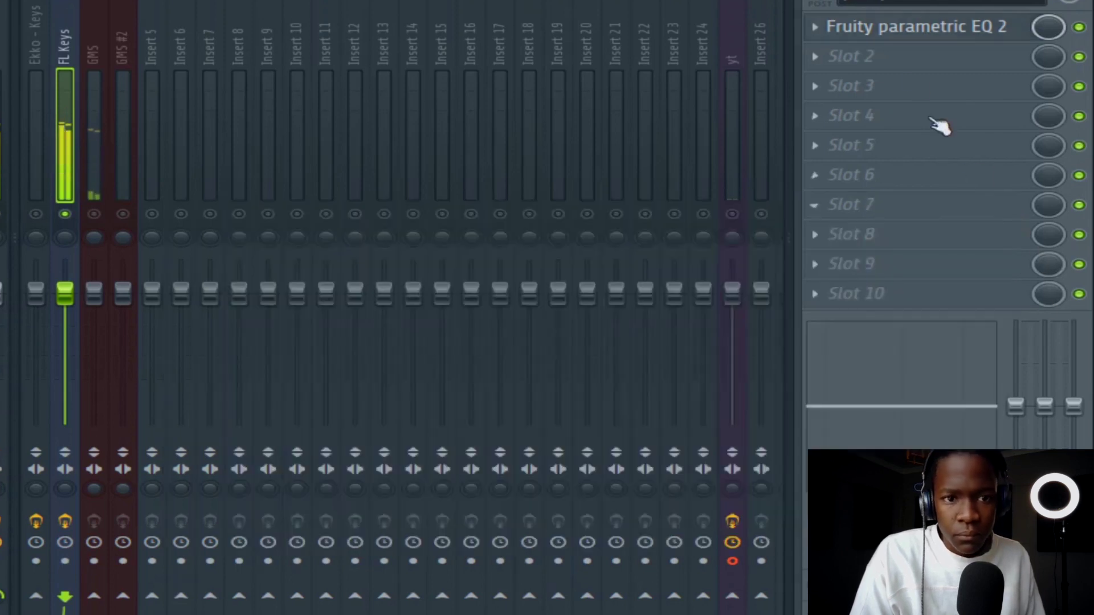
Add Fruity Reeverb 2 to slot 2 of the FL Keys track, adjust its separation and low cut, and lower its mix level
click(896, 57)
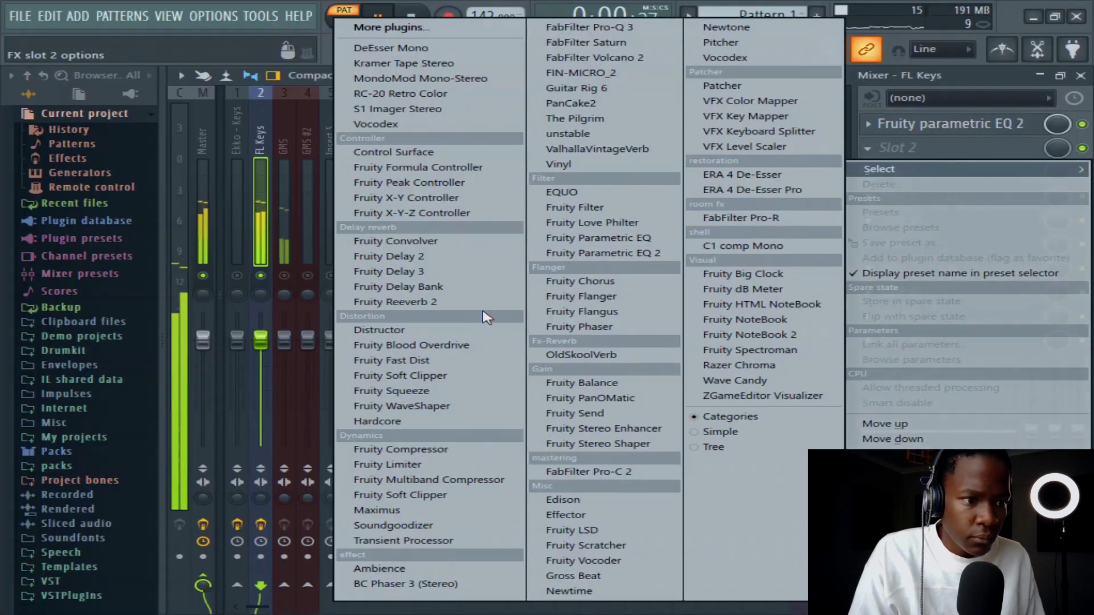
click(417, 304)
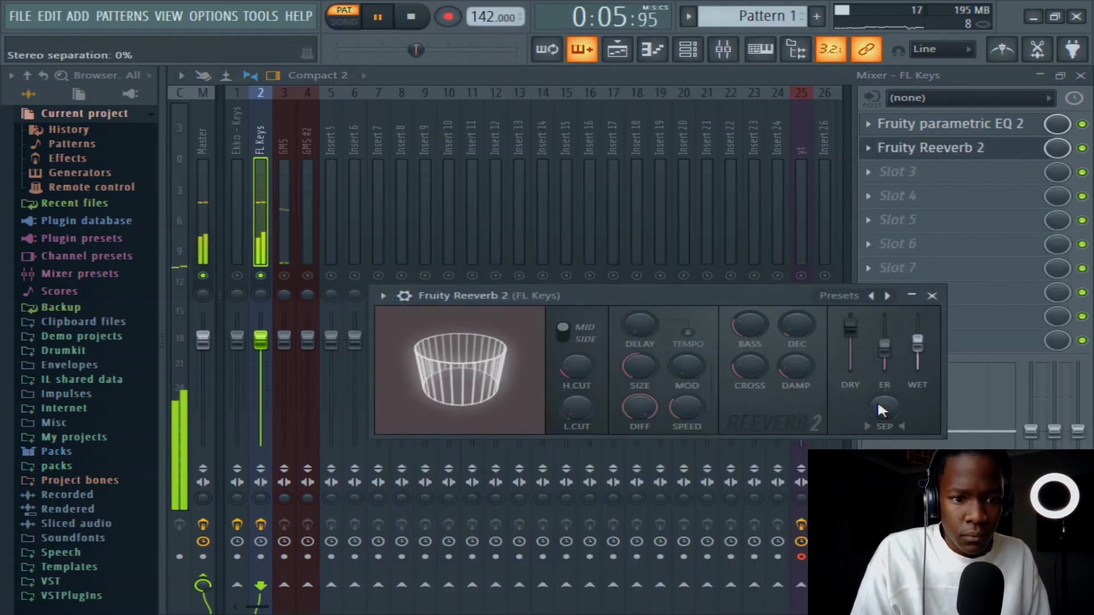
drag(877, 400, 877, 418)
drag(578, 416, 576, 405)
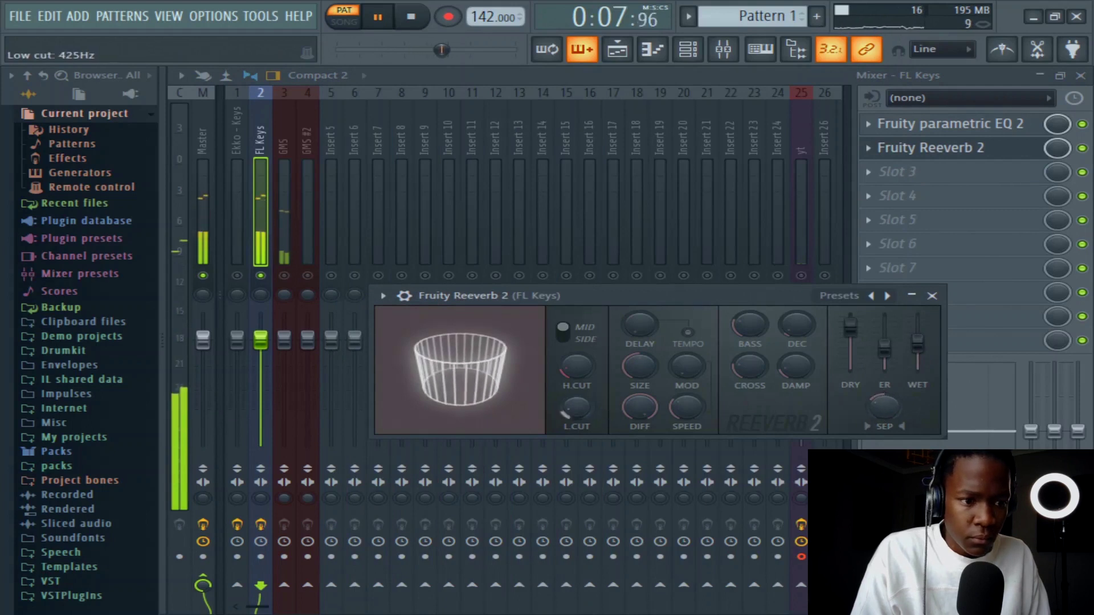
click(912, 296)
drag(1053, 149, 1052, 166)
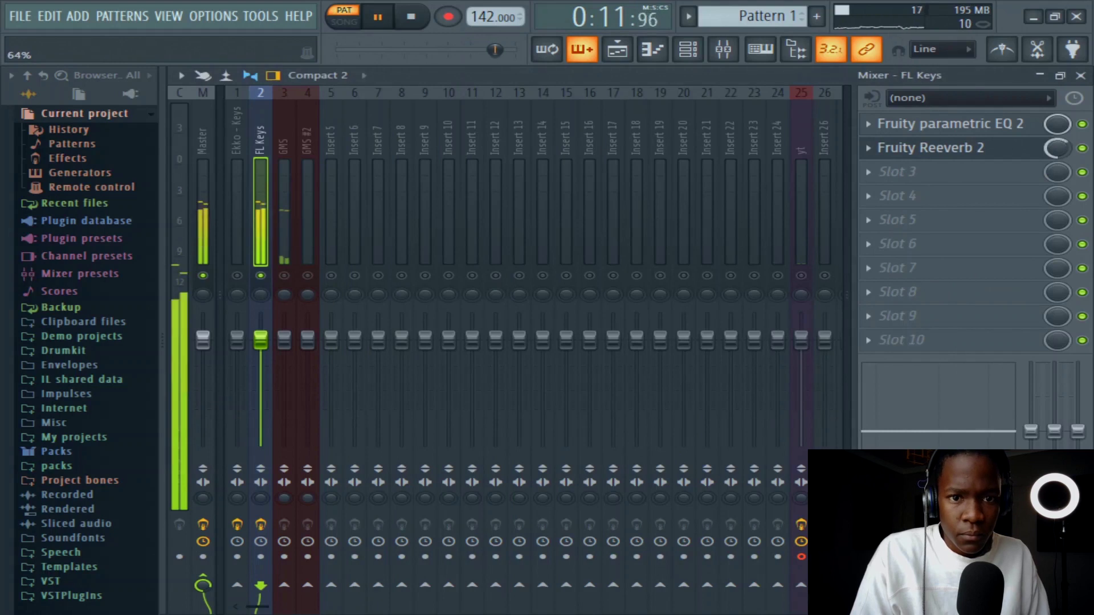
Switch the FL Keys reverb to OldSkoolVerb in slot 3, bypassing Fruity Reeverb 2, and open the OldSkoolVerb presets
click(916, 187)
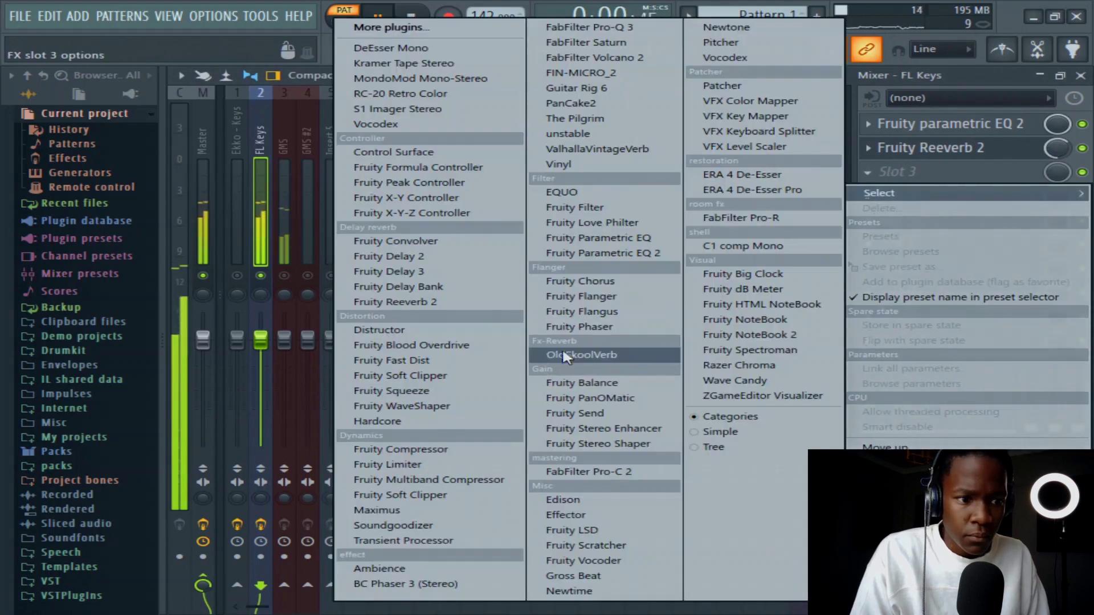
click(580, 356)
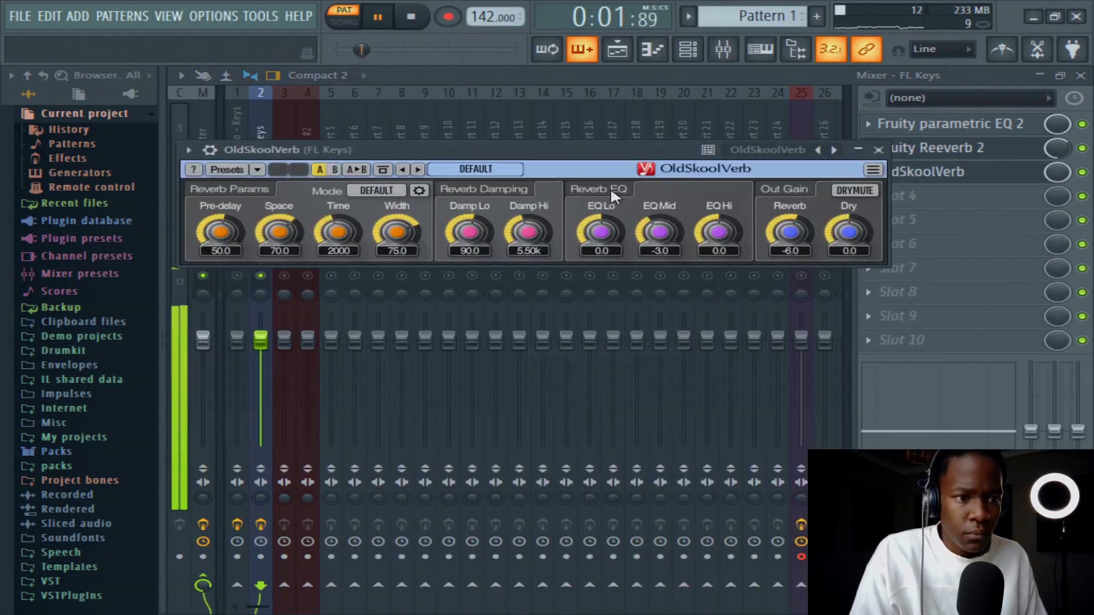
click(879, 150)
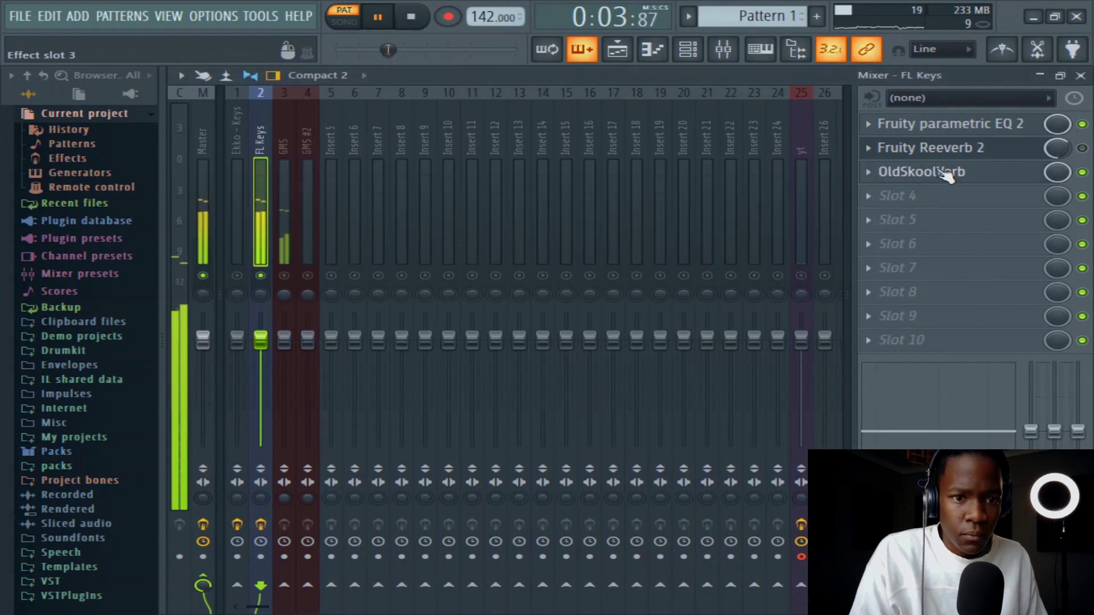
click(918, 179)
drag(597, 162, 662, 141)
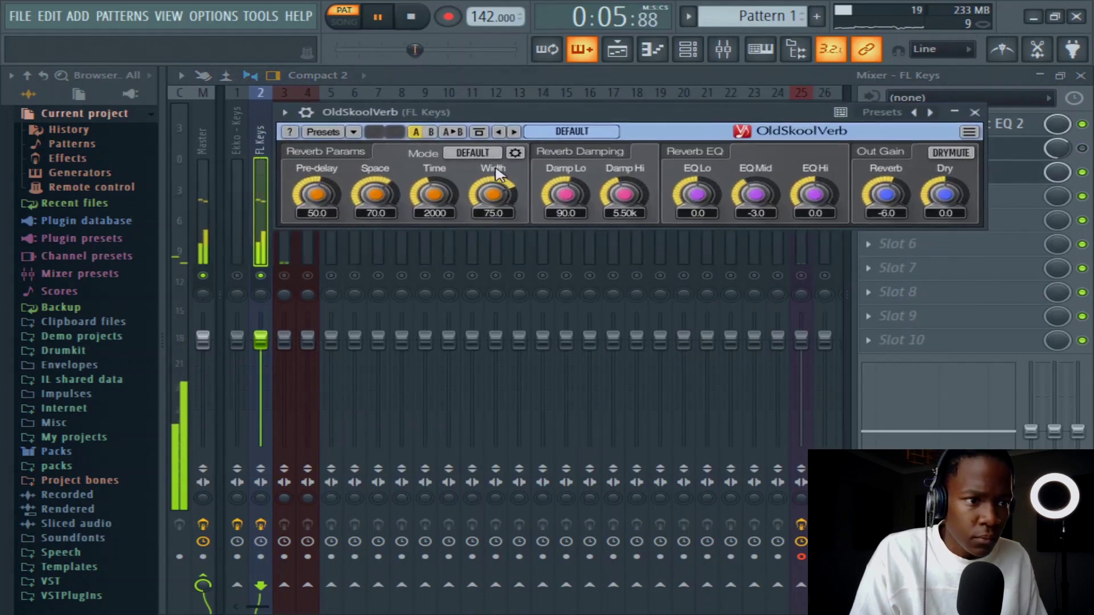
click(324, 132)
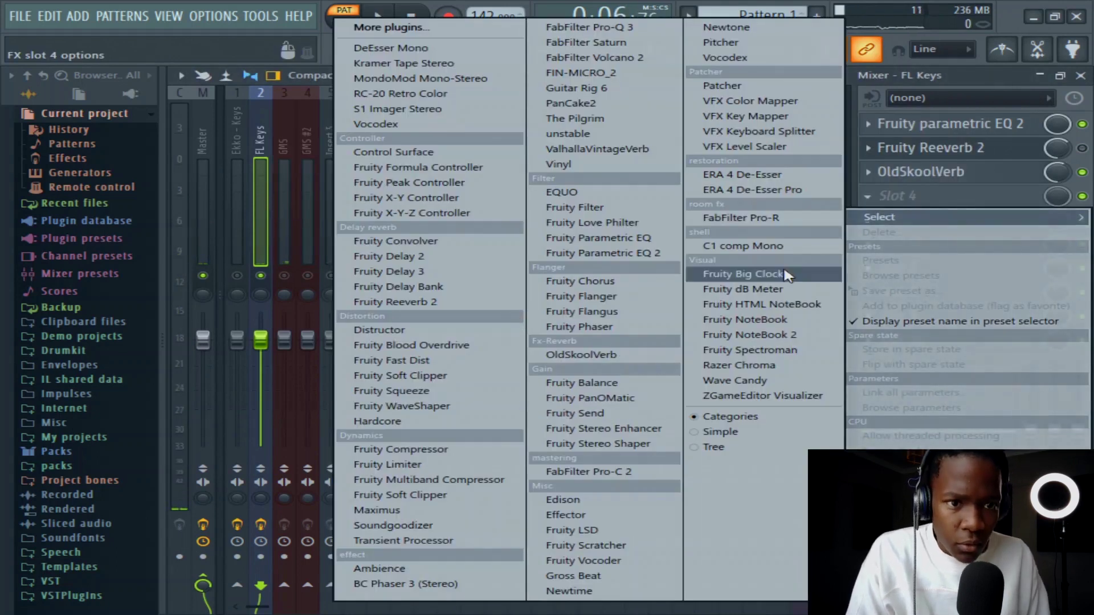
Add Fruity Love Philter to slot 5 of the FL Keys track and close its window
click(846, 185)
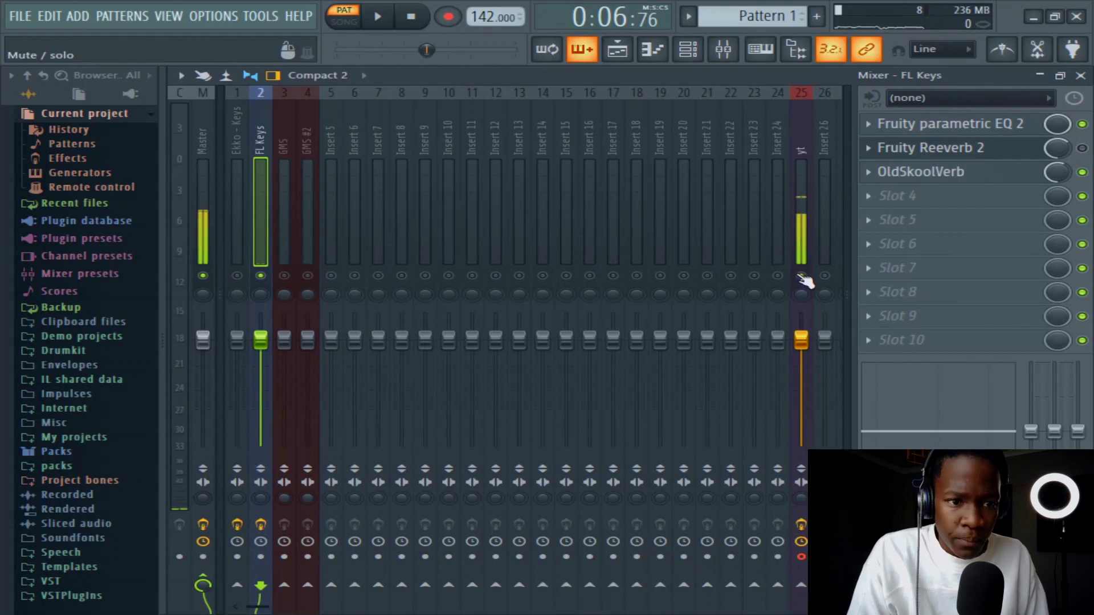
click(922, 221)
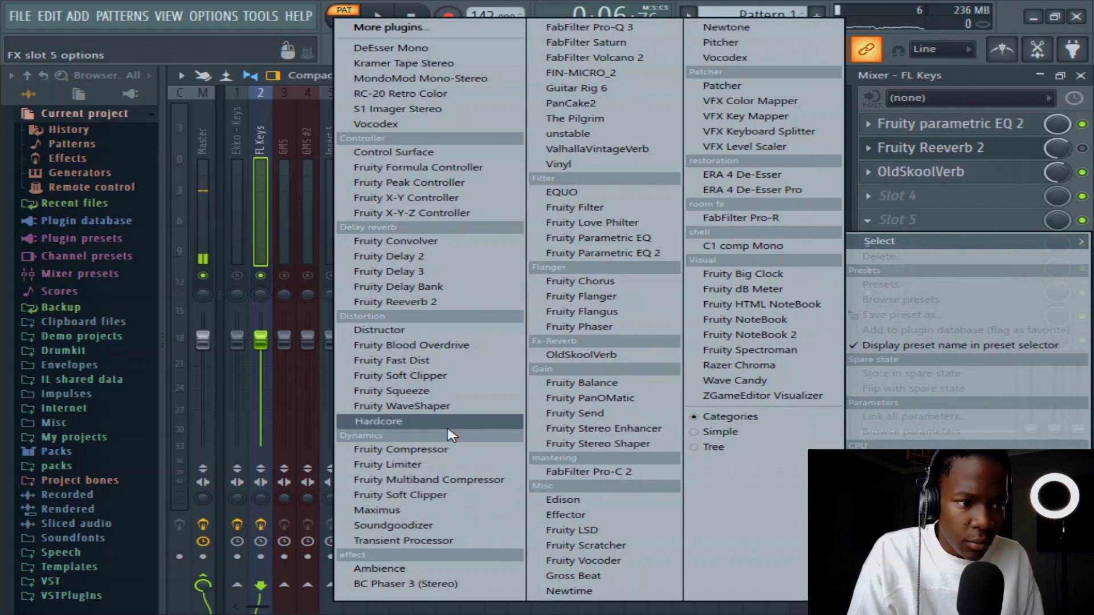
click(601, 223)
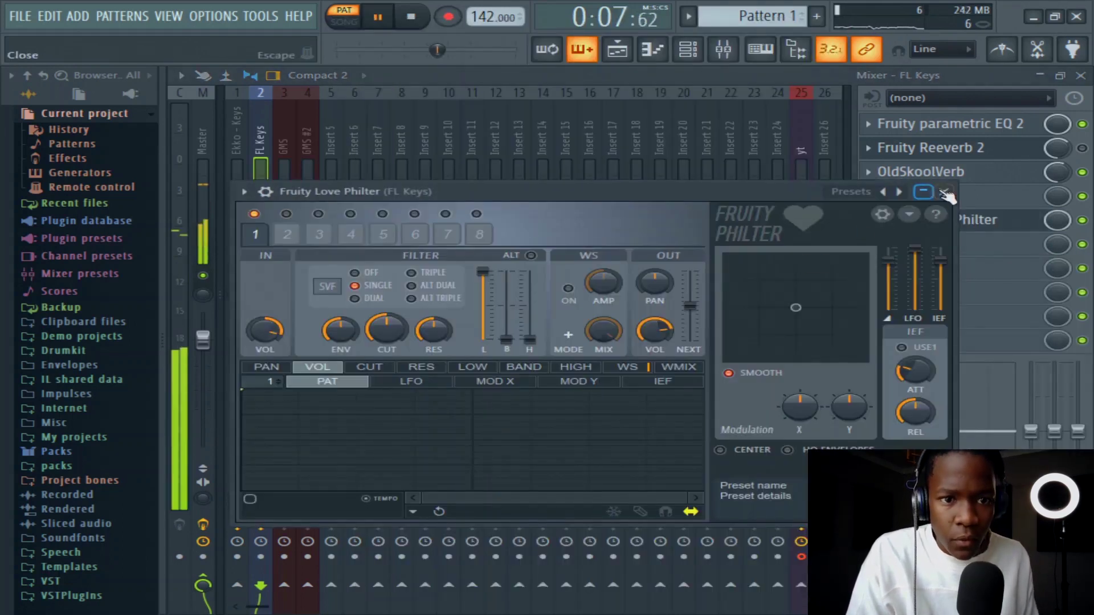
click(945, 192)
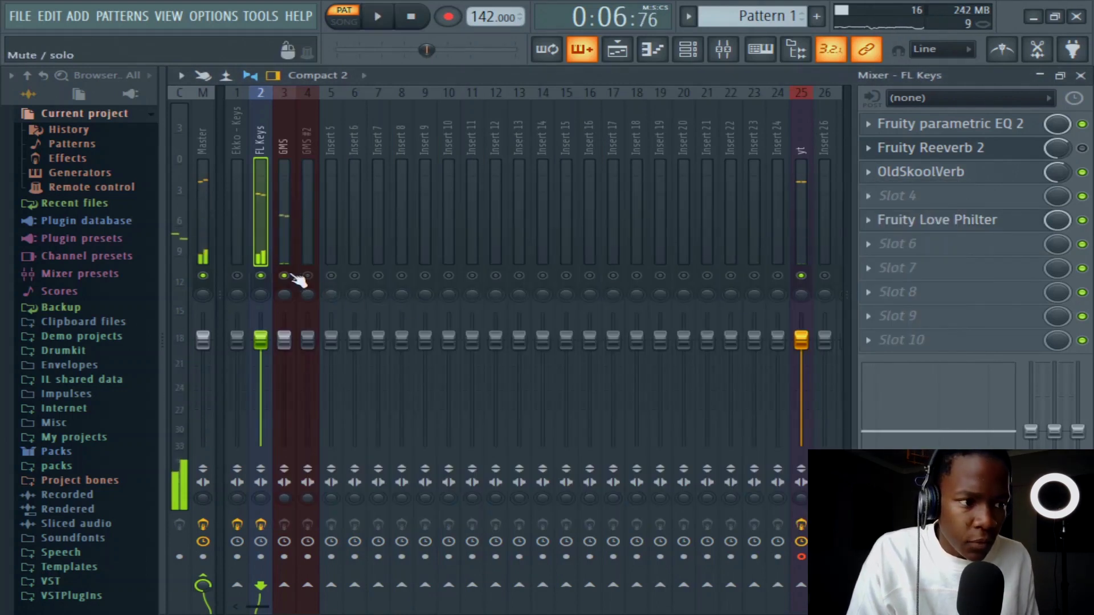
Add Fruity parametric EQ 2 to the GMS mixer track and pull bands 1 and 7 fully down to cut lows and highs
click(285, 239)
key(space)
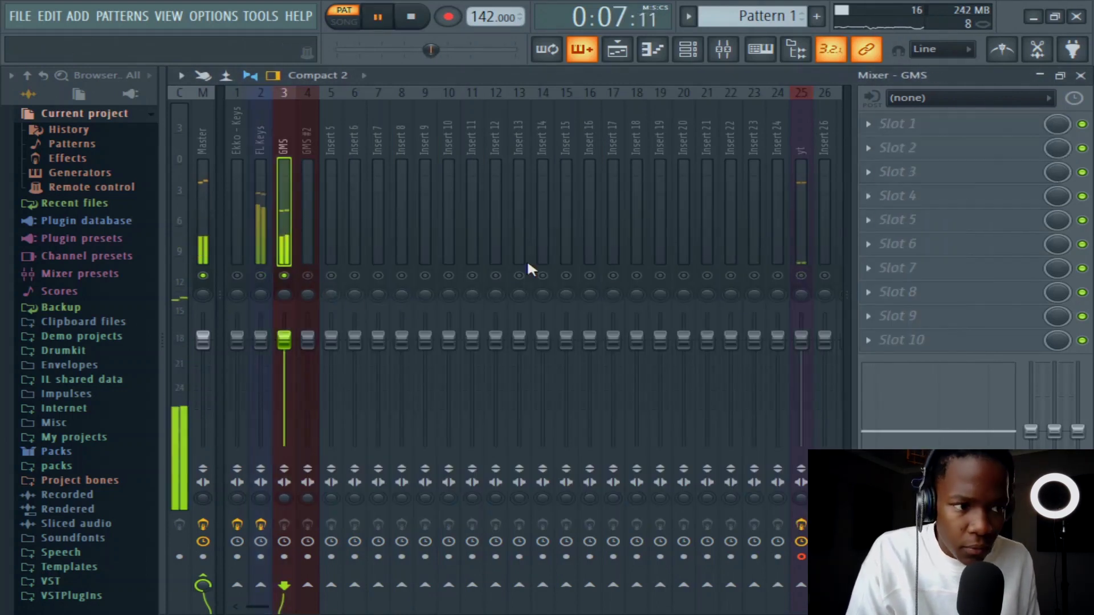
click(936, 150)
click(604, 252)
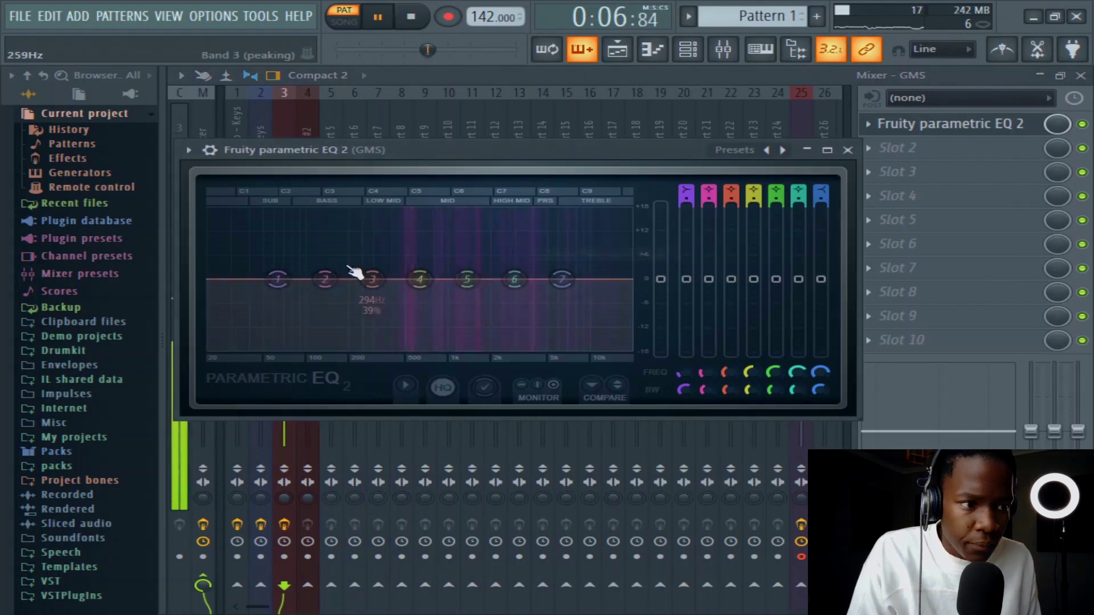
key(space)
drag(277, 279, 388, 347)
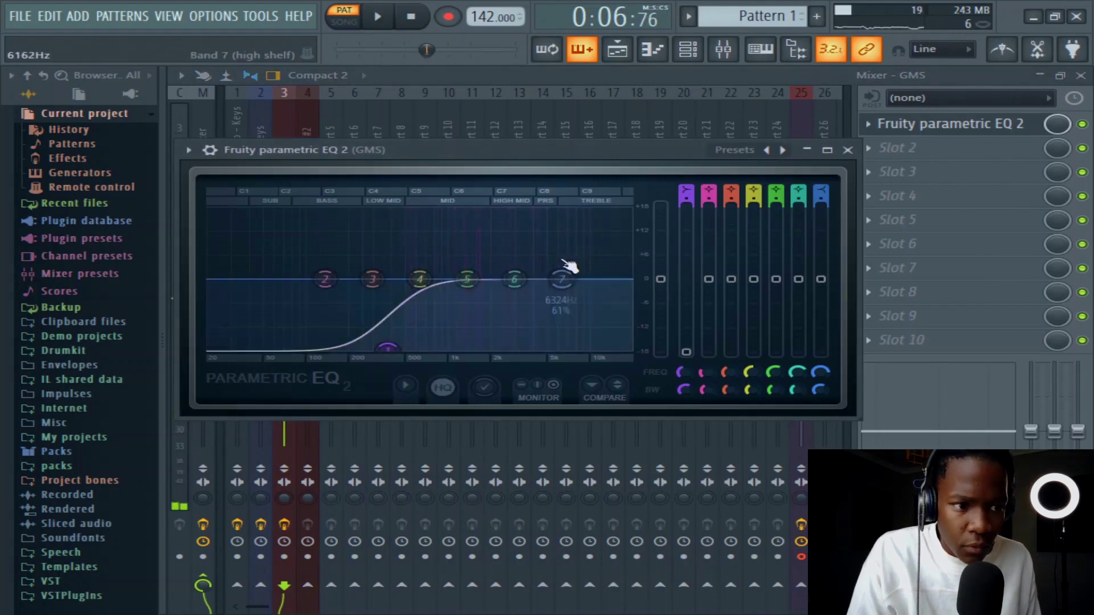
drag(561, 279, 553, 347)
key(space)
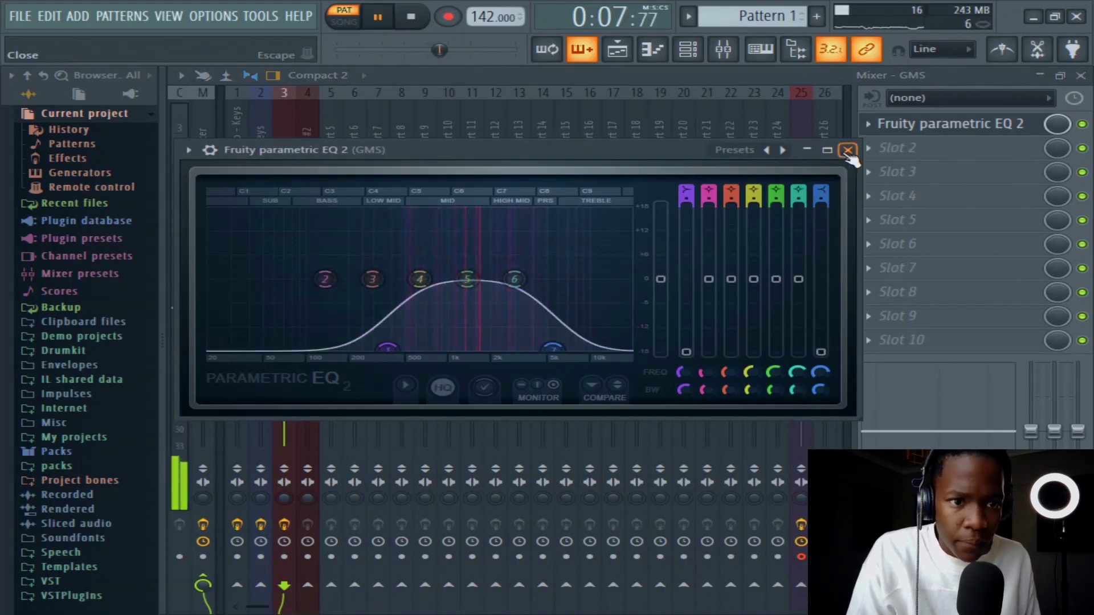
click(847, 150)
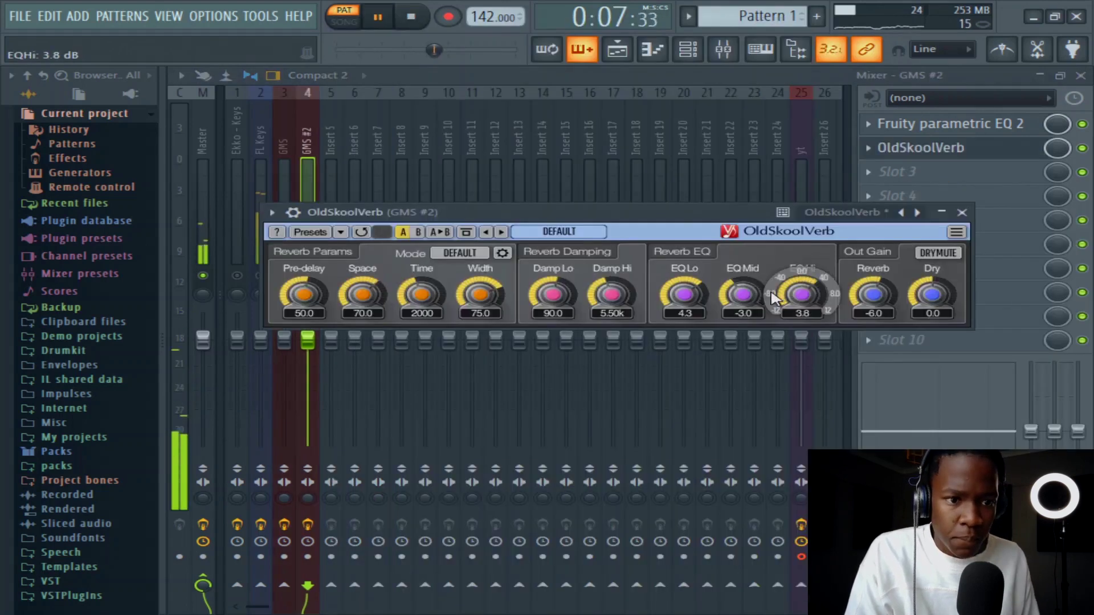
Close the OldSkoolVerb window on the GMS #2 track and stop playback
click(961, 211)
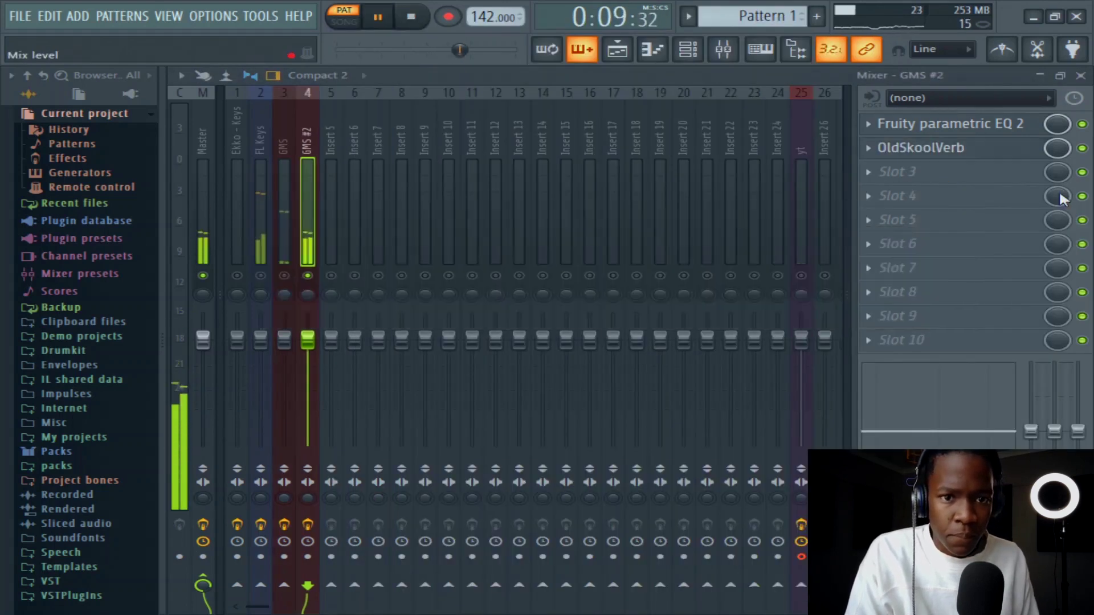
key(space)
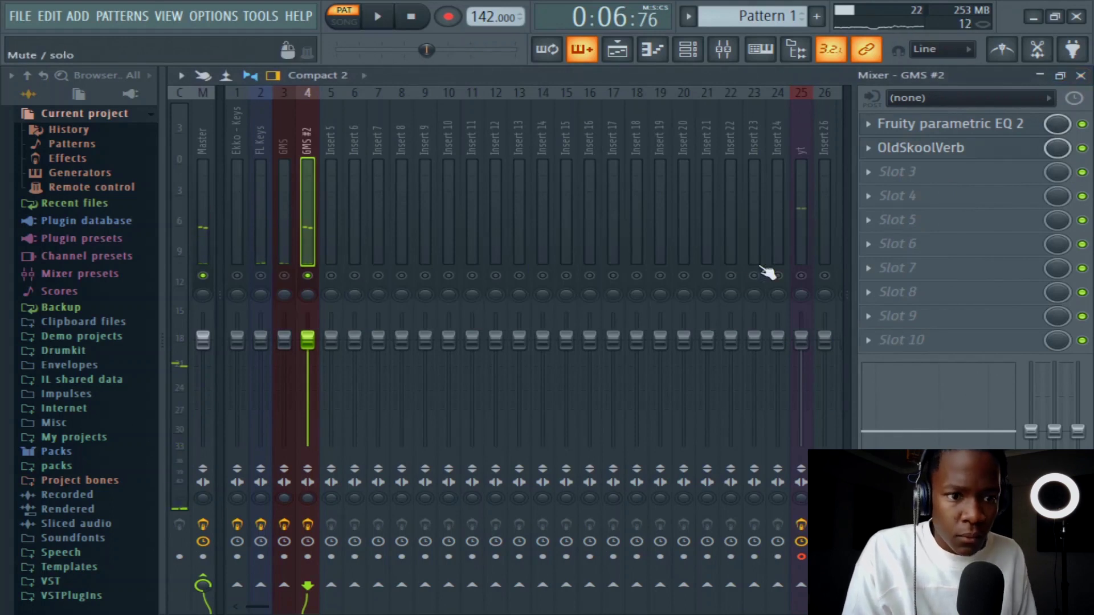
Take GMS #2 out of solo so all mixer tracks are active, and select the FL Keys track
right_click(801, 277)
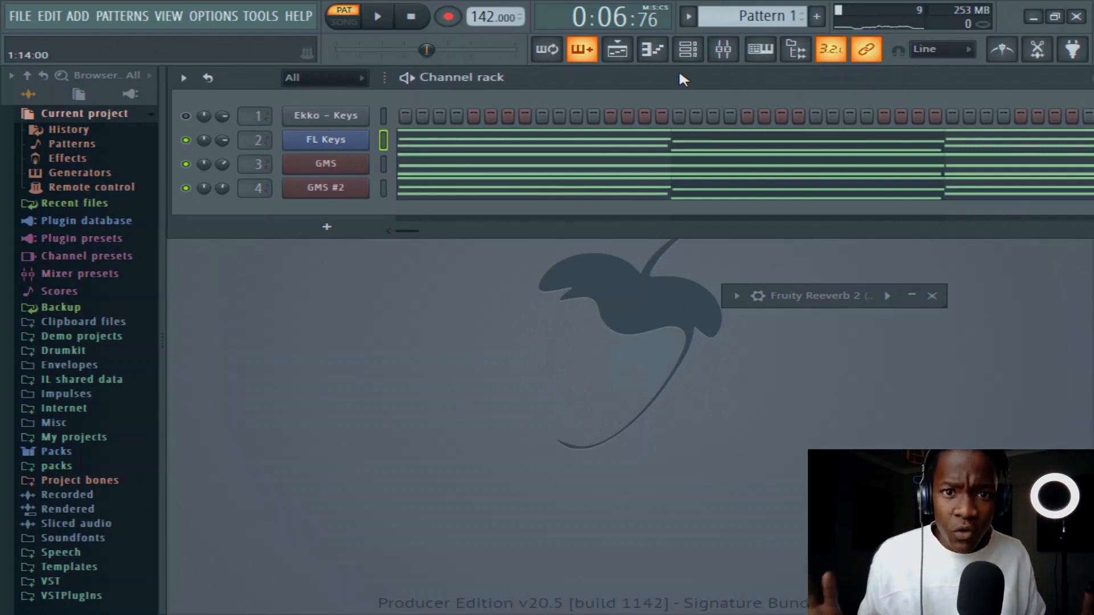
click(723, 50)
click(216, 228)
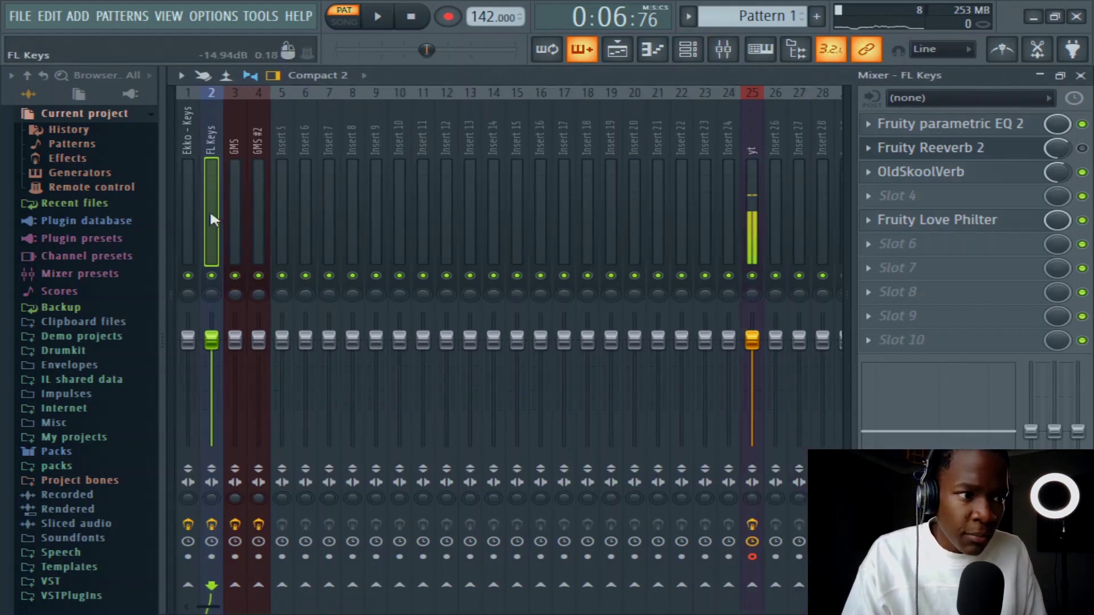
click(175, 183)
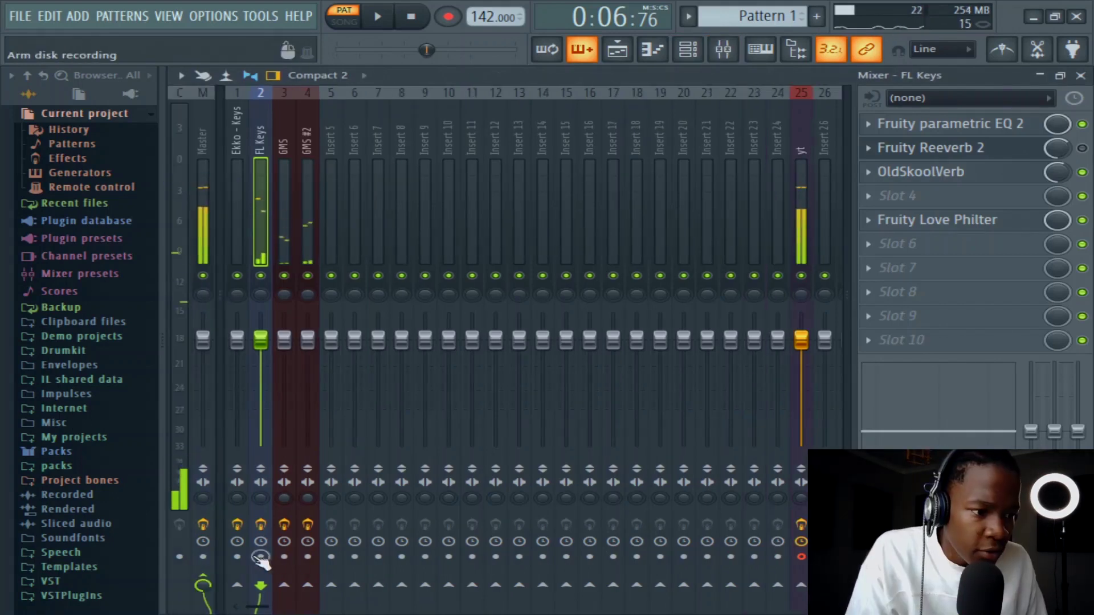
Arm the FL Keys, GMS and GMS #2 mixer tracks for recording and render the armed tracks to wave files
click(260, 556)
click(284, 556)
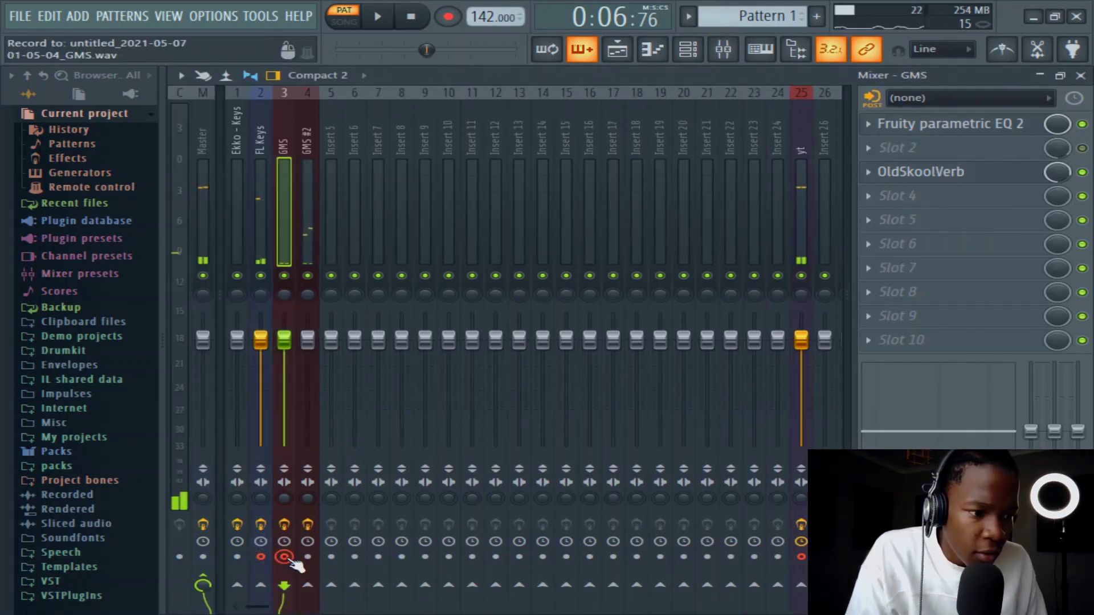
click(308, 557)
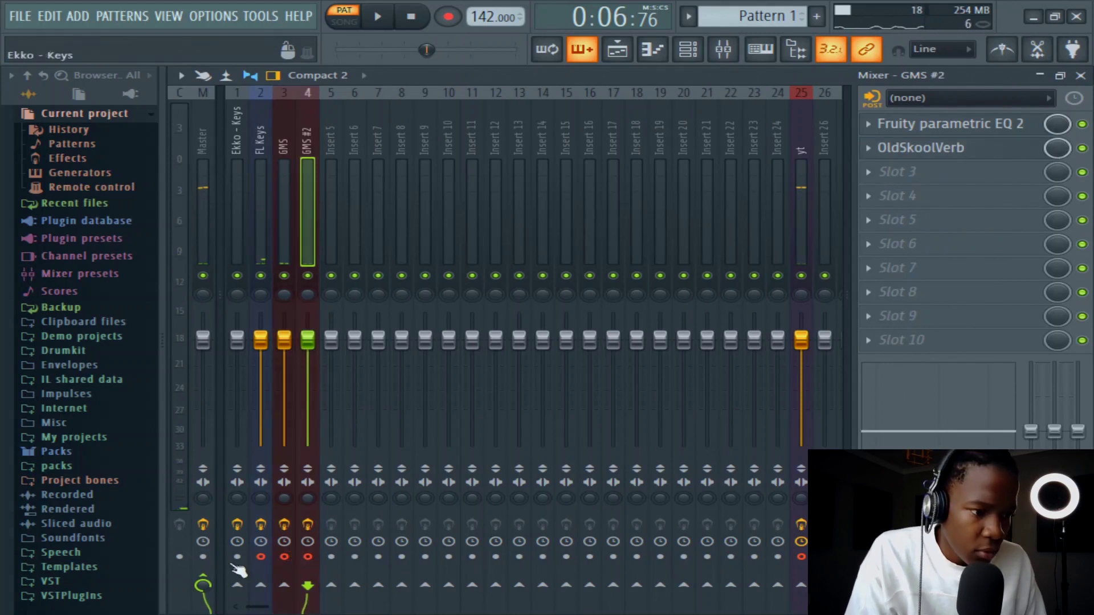
key(alt+r)
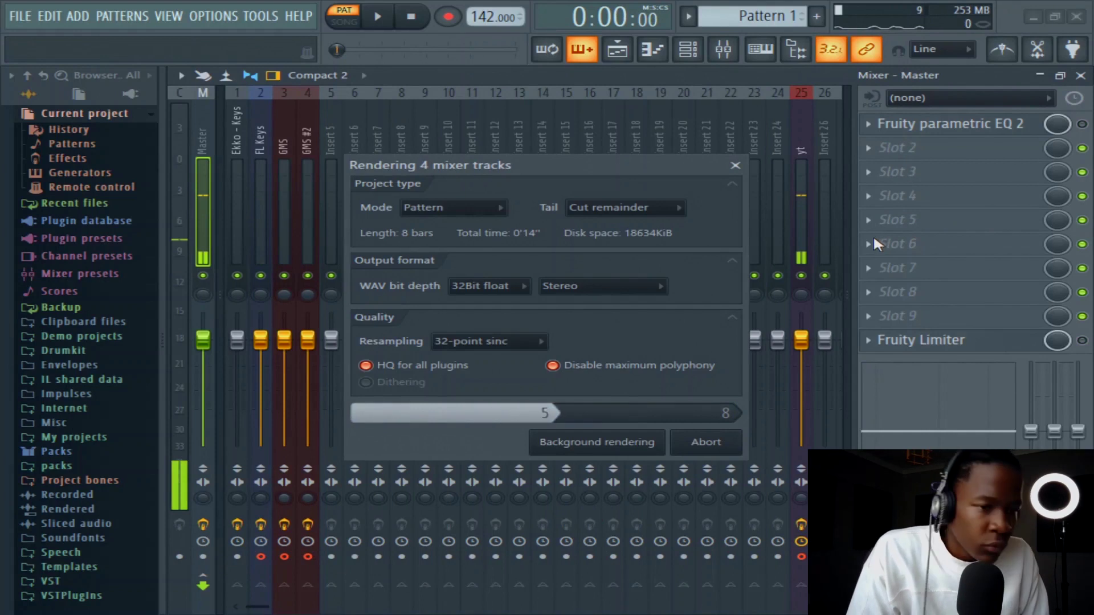
Close the mixer and open the playlist, ready for arranging
click(1081, 77)
click(617, 49)
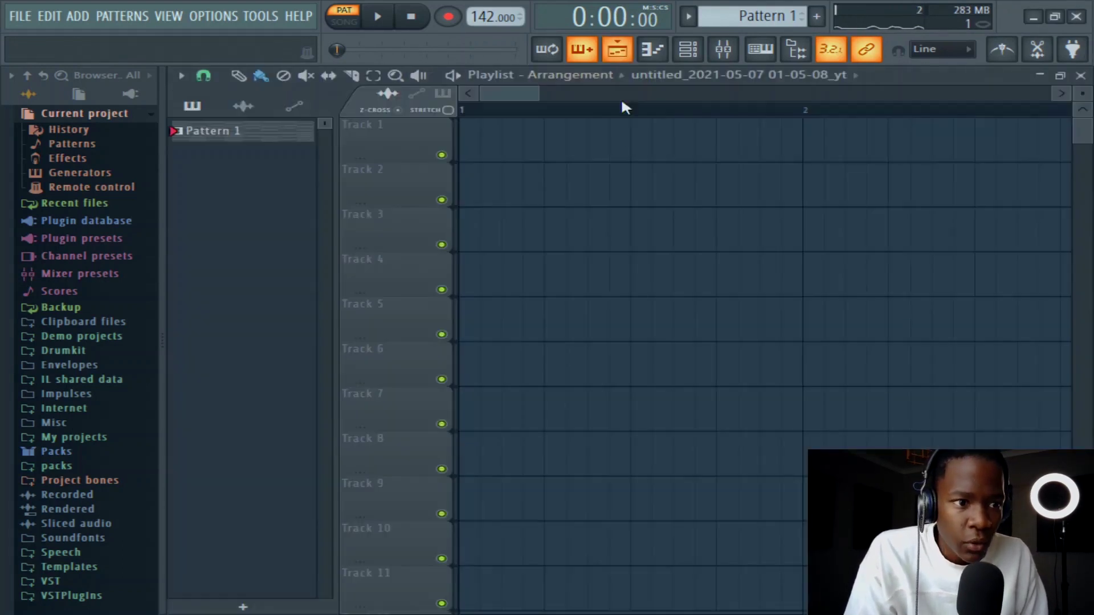
scroll(587, 111, down, 12)
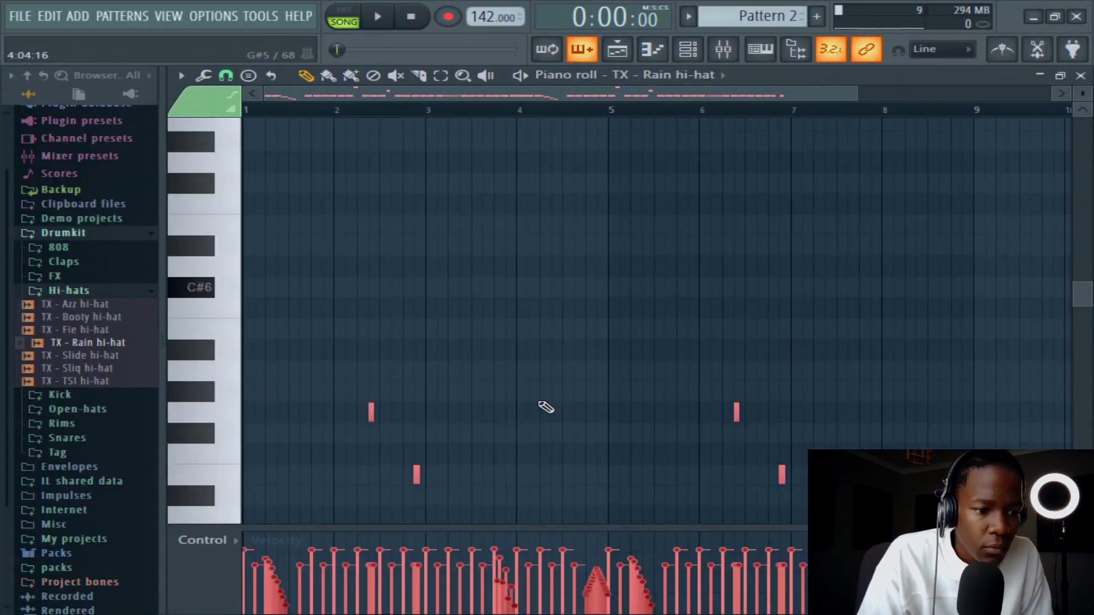
Preview the hi-hat pattern, then add the TX - Stunn Snare sample as a channel with hits on steps 9 and 25
key(space)
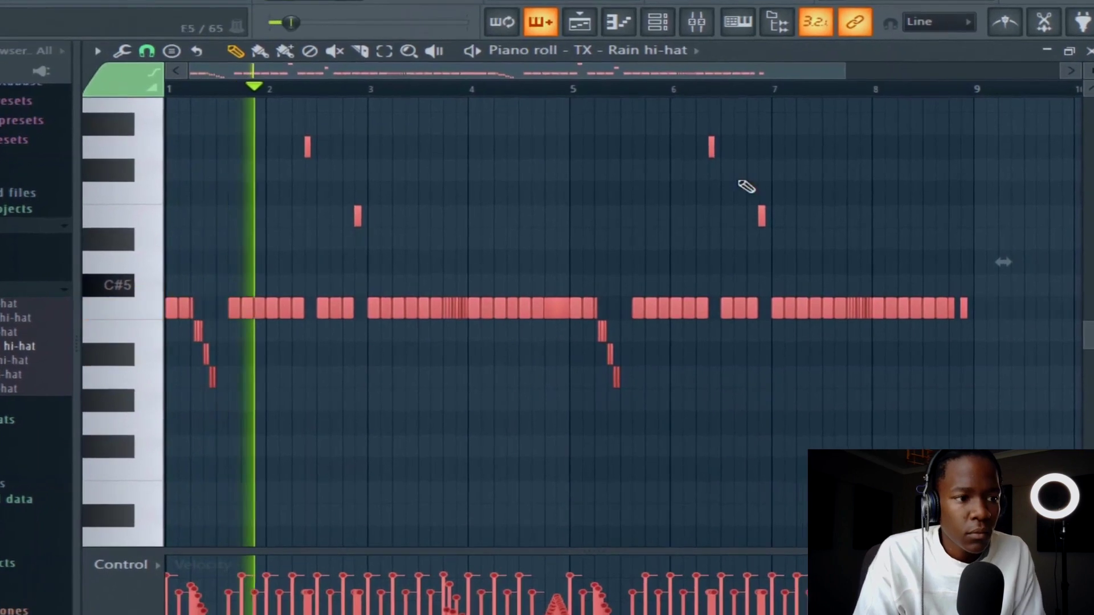
click(1092, 31)
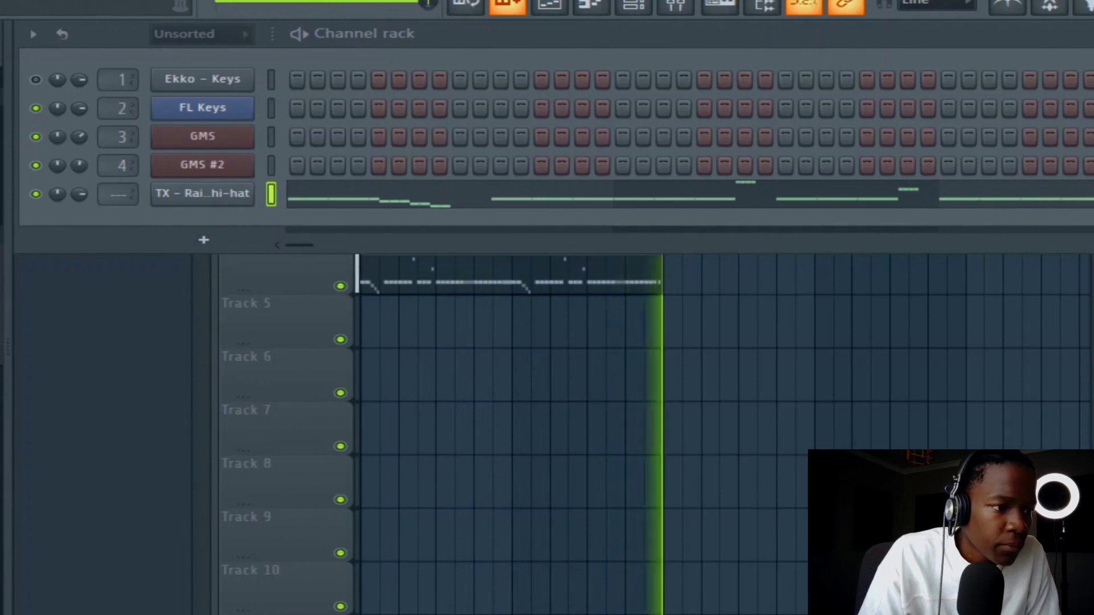
drag(3, 319, 208, 219)
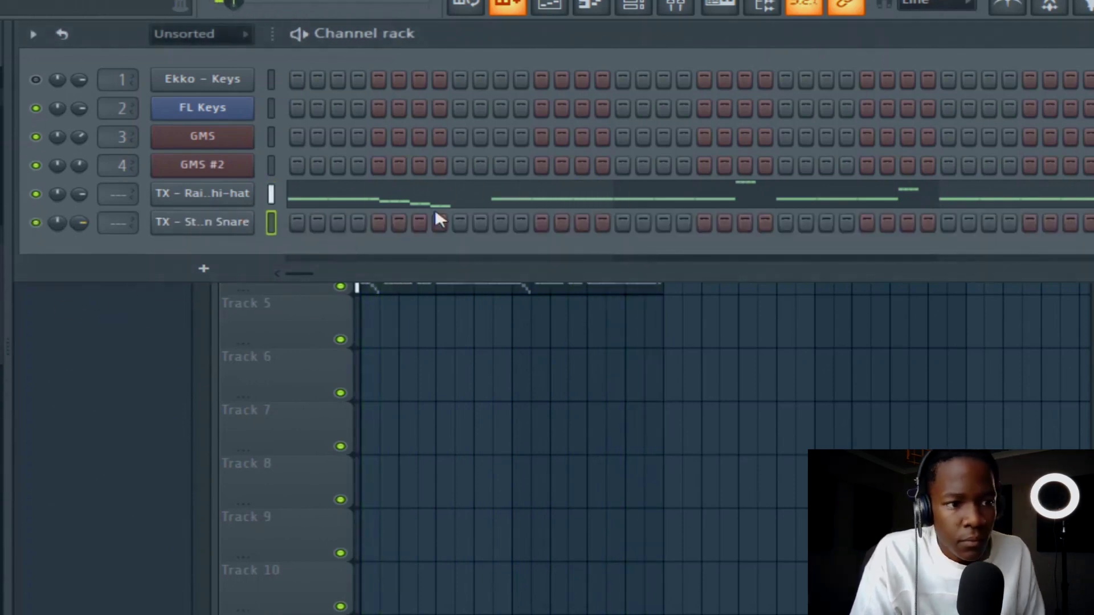
click(461, 223)
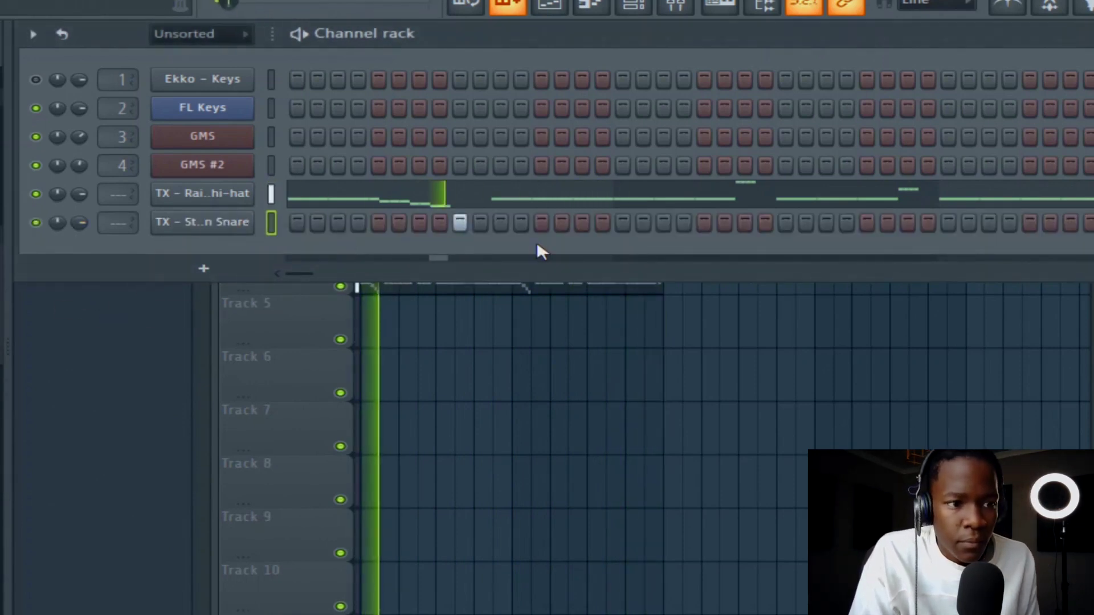
click(785, 223)
Repeat the two-bar TX - Stunn Snare pattern across eight bars in the piano roll and deselect the notes
right_click(224, 227)
click(307, 223)
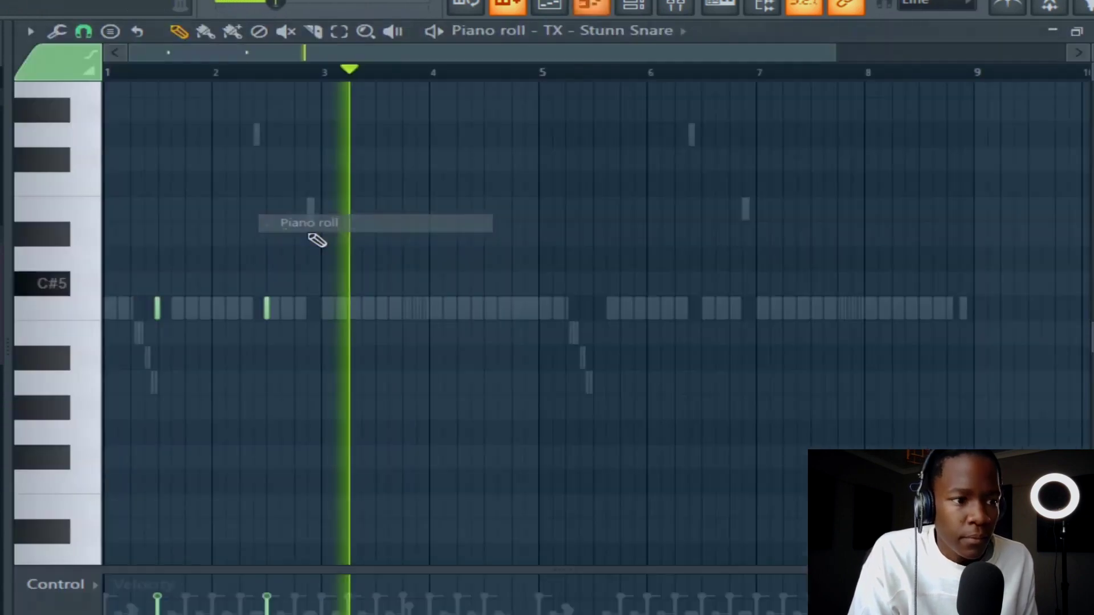
drag(317, 72, 108, 72)
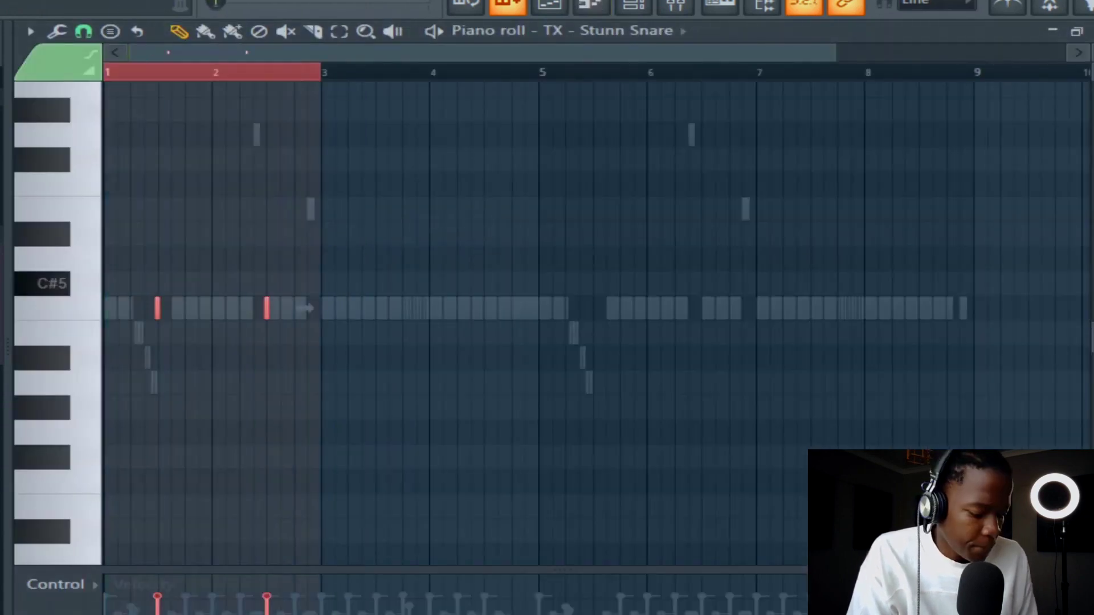
key(ctrl+b)
key(ctrl+b)
key(ctrl+b)
key(ctrl+d)
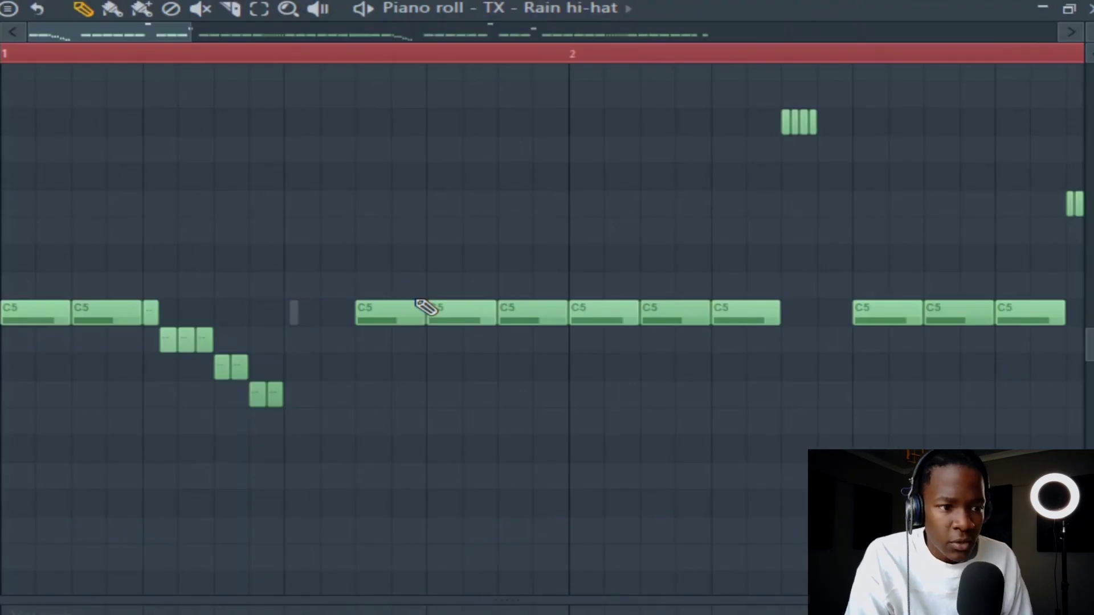
Shift all the TX - Rain hi-hat notes slightly later, off the grid
key(ctrl+a)
drag(397, 314, 402, 318)
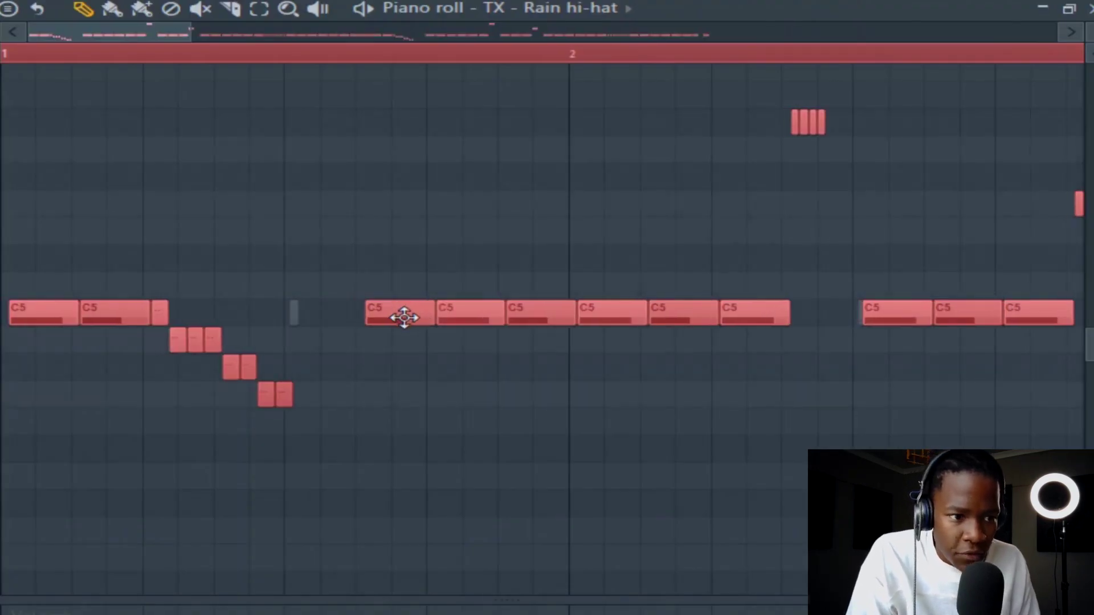
scroll(569, 9, up, 1)
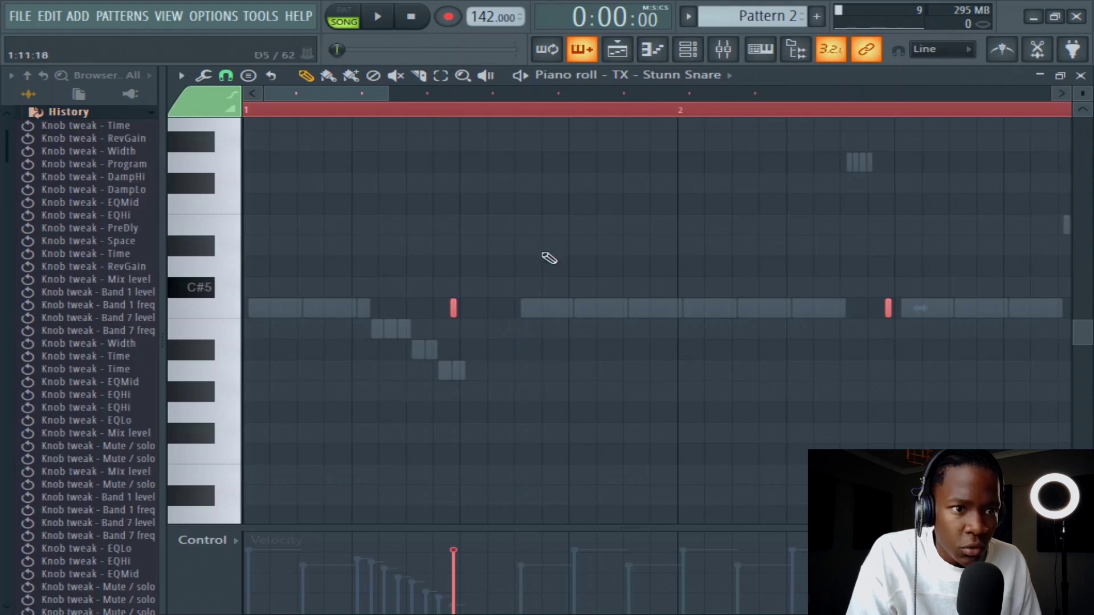
Play the drums, nudge all the TX - Rain hi-hat notes very slightly earlier, and close the piano roll
scroll(715, 80, up, 1)
key(space)
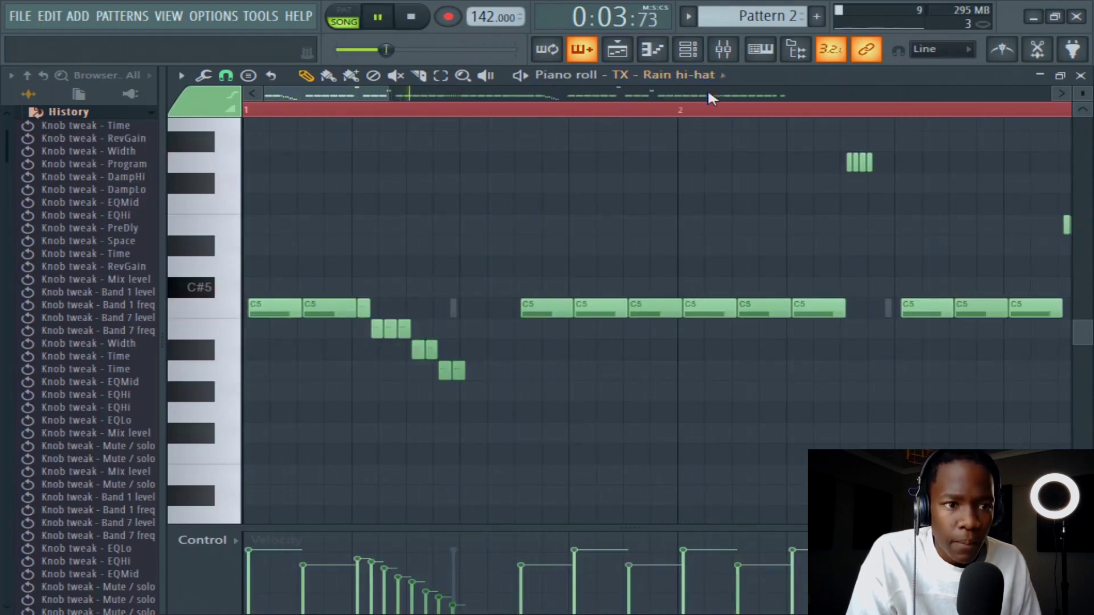
key(ctrl+a)
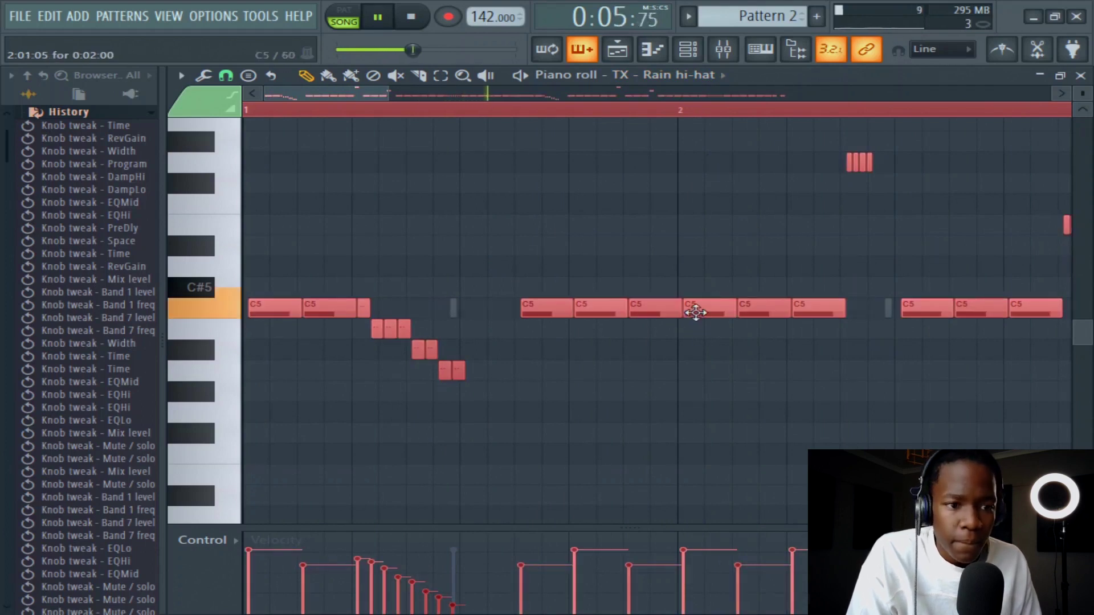
drag(696, 313, 694, 312)
click(1086, 77)
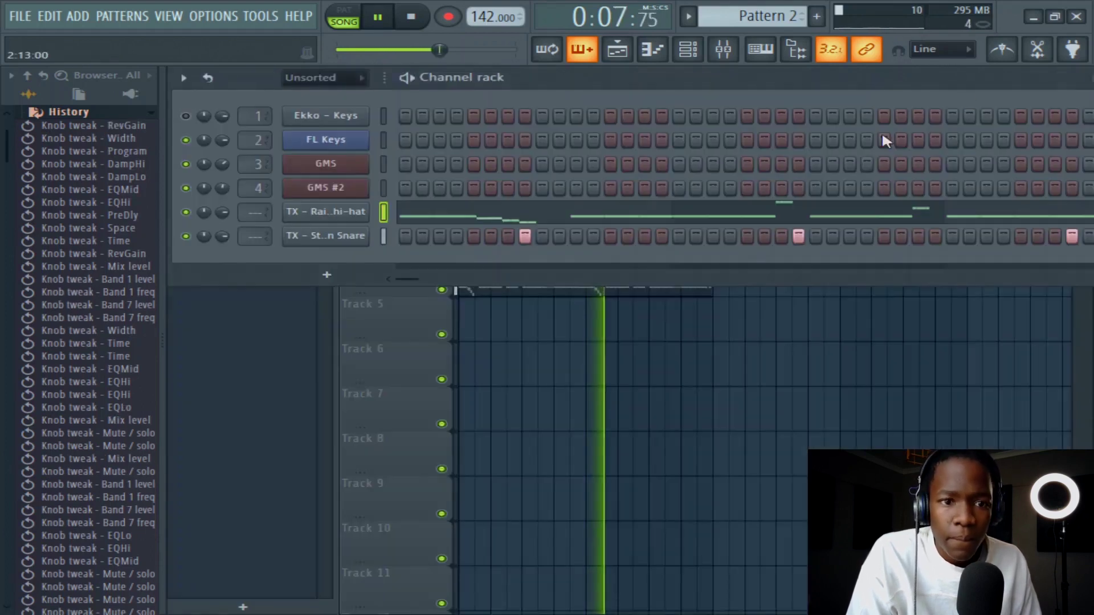
Look through the Drumkit's Kick samples, collapse that folder and expand the 808 folder
right_click(363, 234)
click(383, 238)
scroll(740, 111, down, 6)
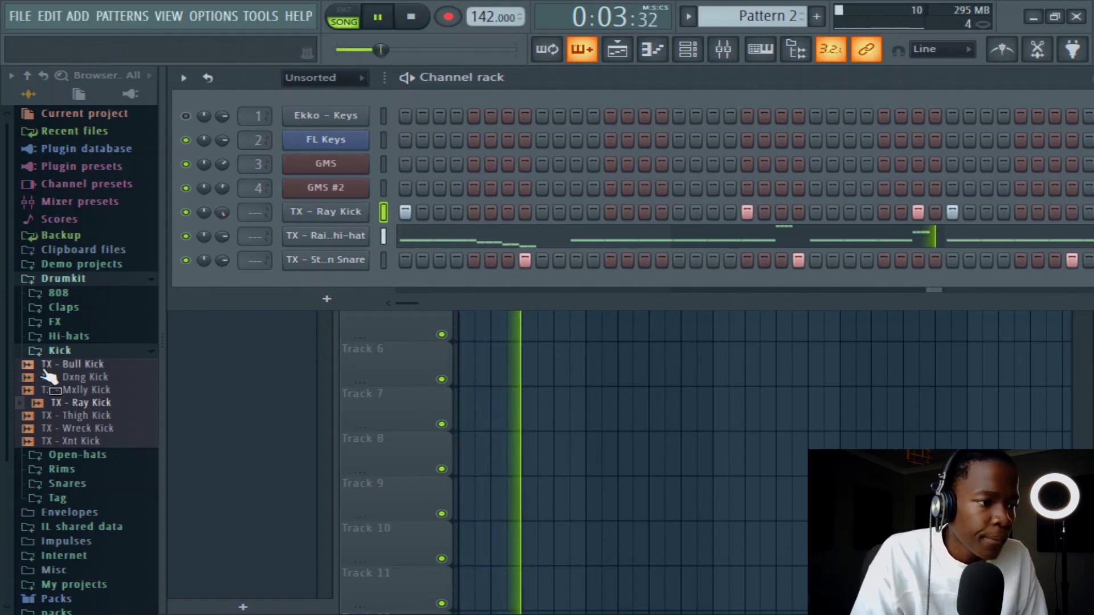
scroll(107, 358, down, 3)
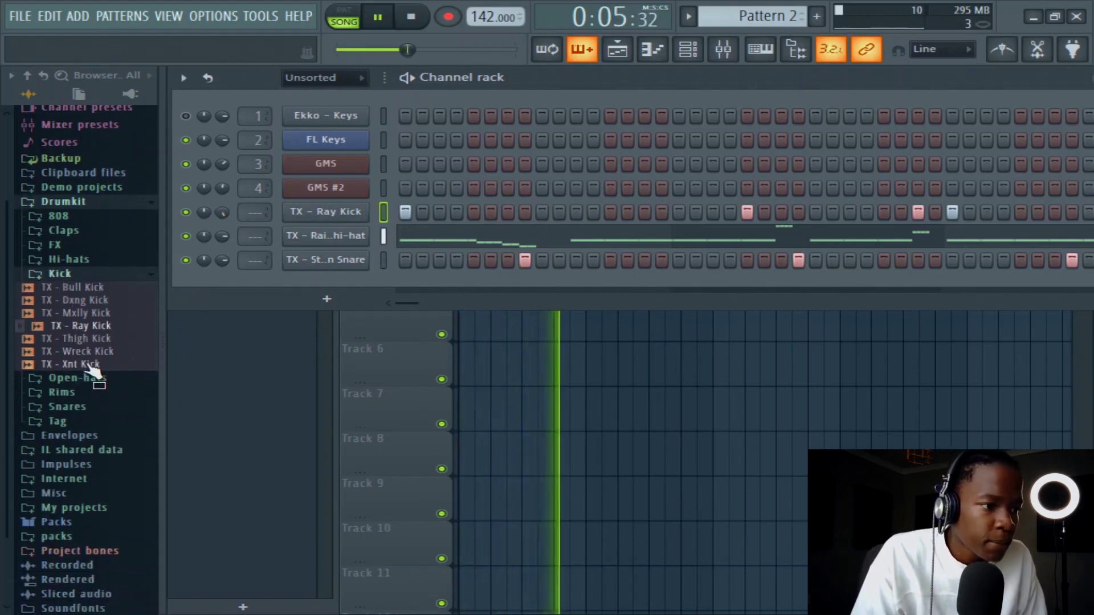
click(69, 274)
click(63, 247)
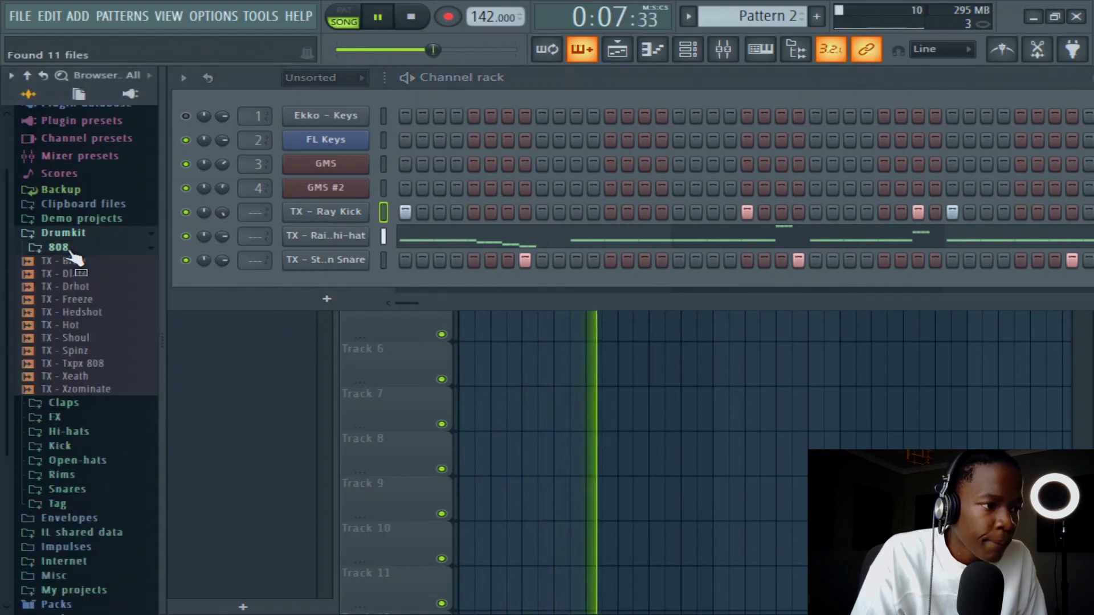
Open the TX - Ray Kick notes in the piano roll, play them back and transpose them down one semitone
right_click(342, 211)
click(399, 213)
key(space)
key(space)
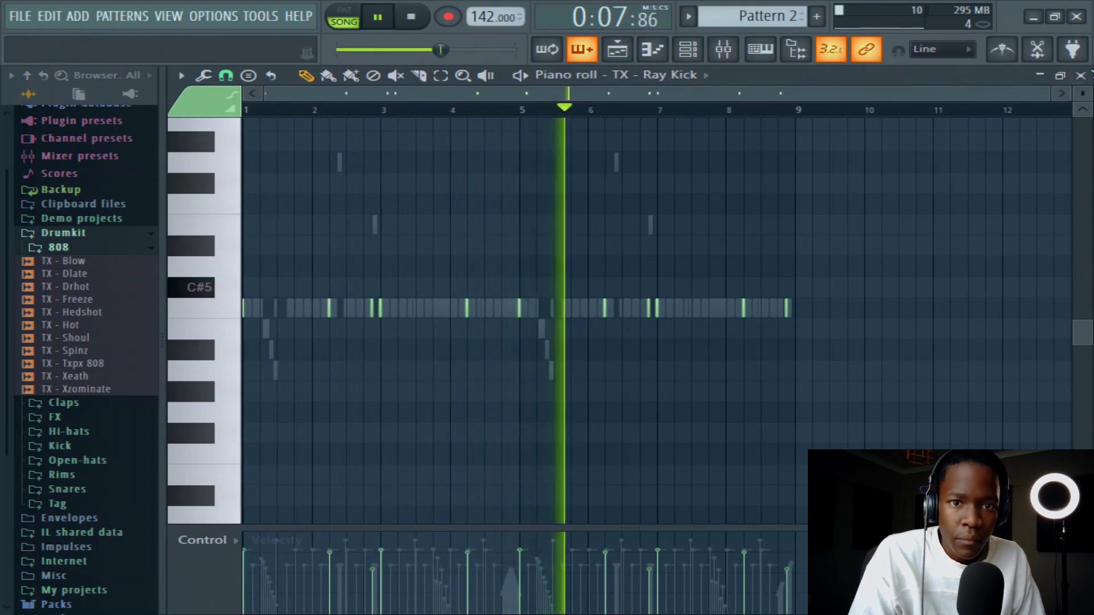
key(Down)
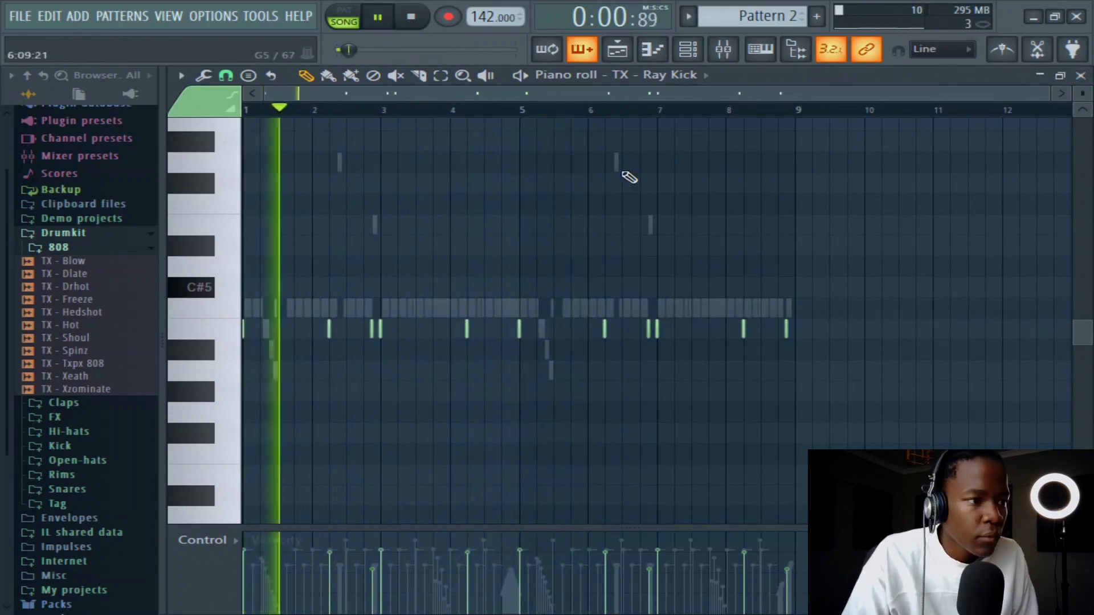
Stop playback and add the TX - Lash OH sample from the Open-hats folder as a channel with a hit on step 1
click(59, 246)
key(space)
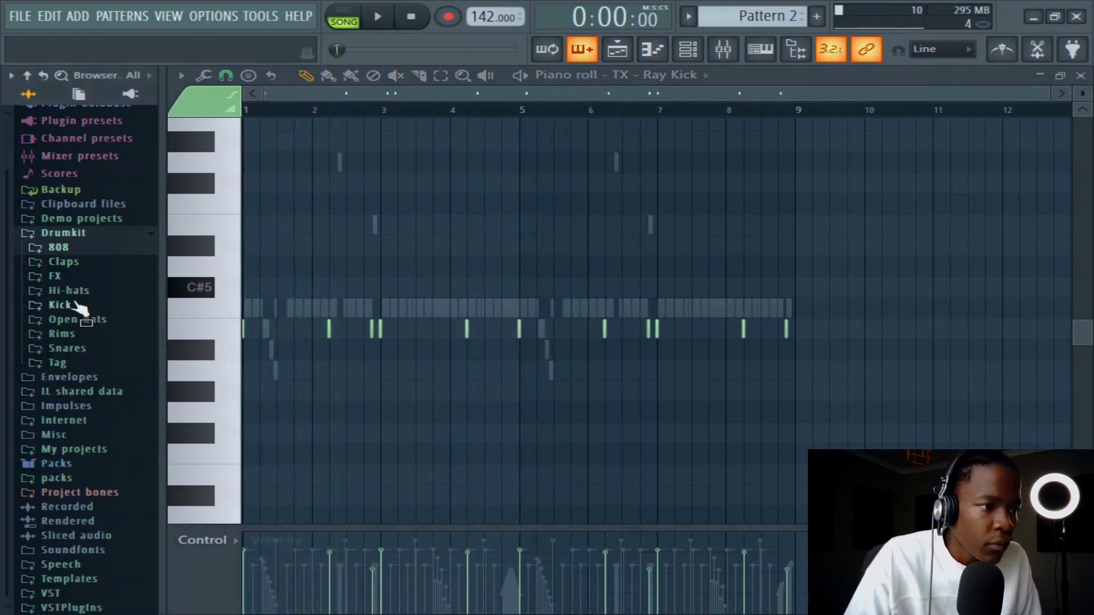
click(79, 320)
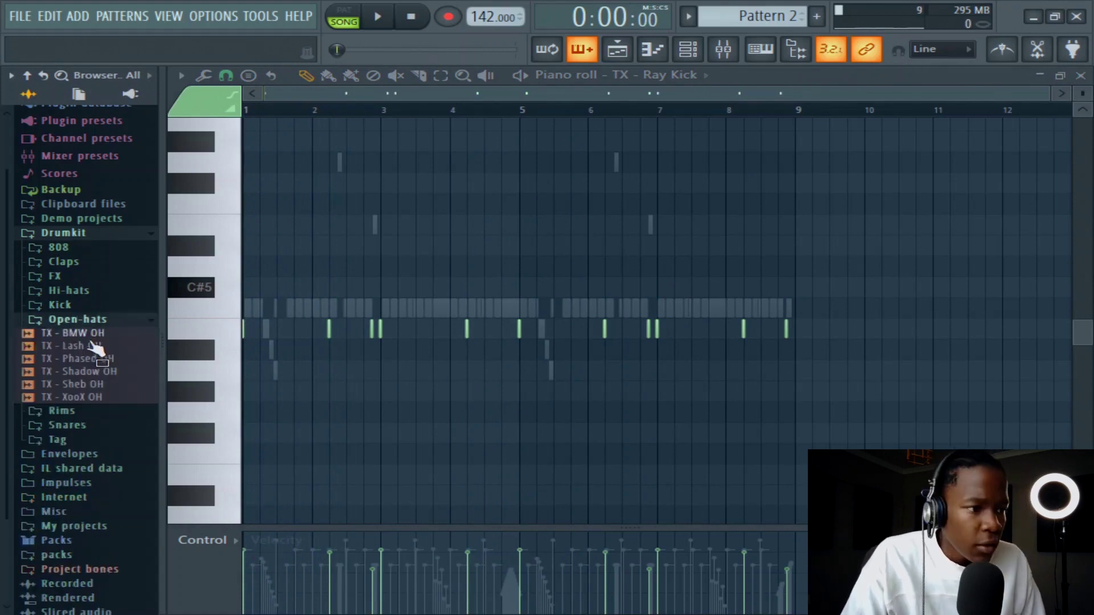
drag(93, 351, 371, 285)
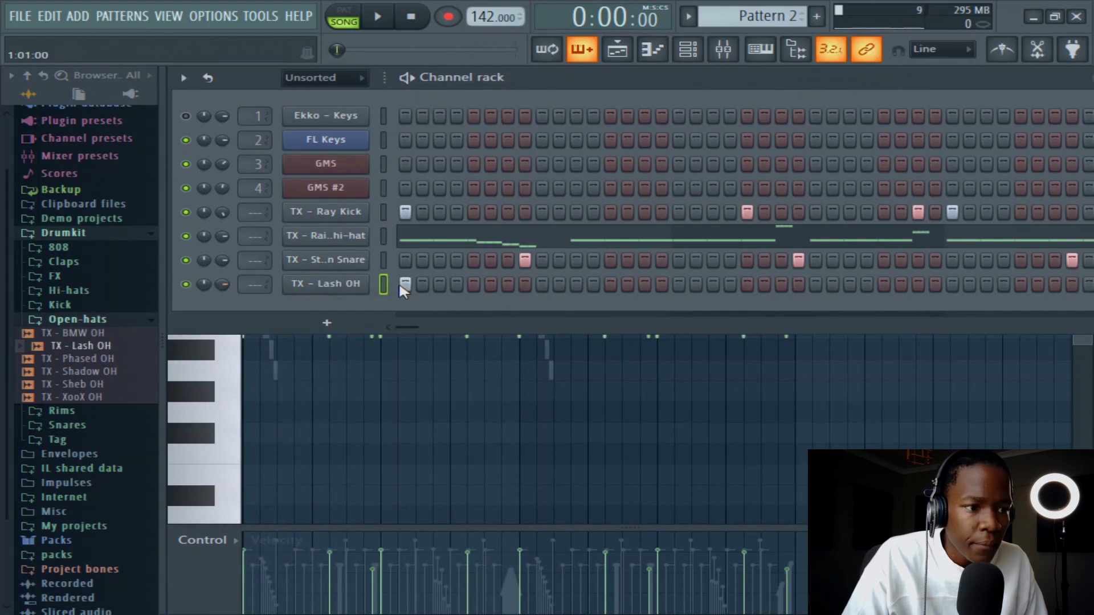
Audition the other open hats, then add TX - BMW OH as a channel with hits on steps 5, 29 and 37
click(91, 372)
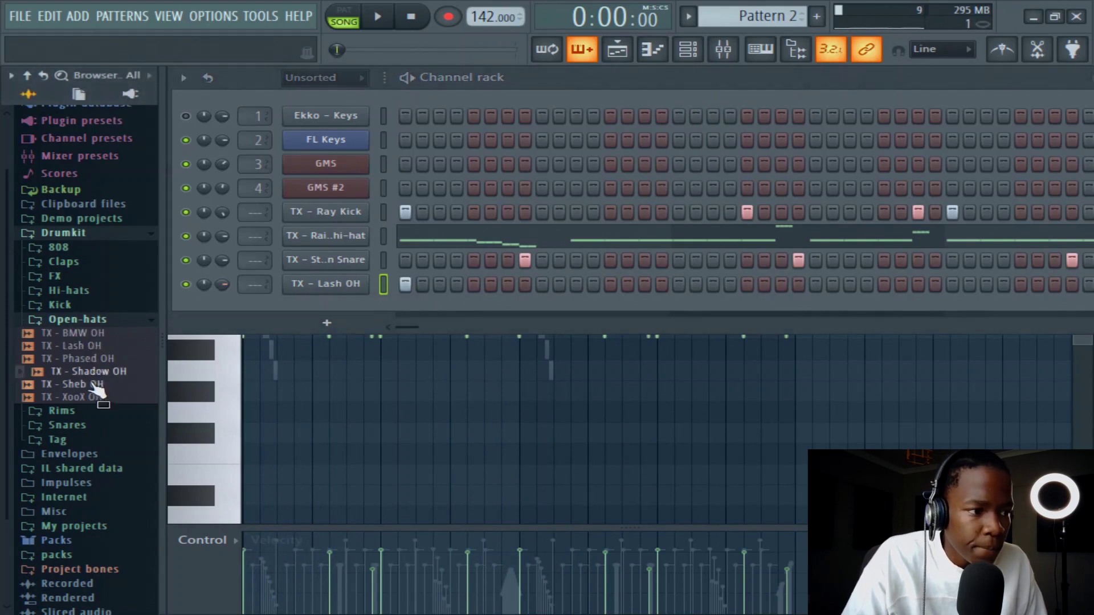
scroll(92, 387, up, 1)
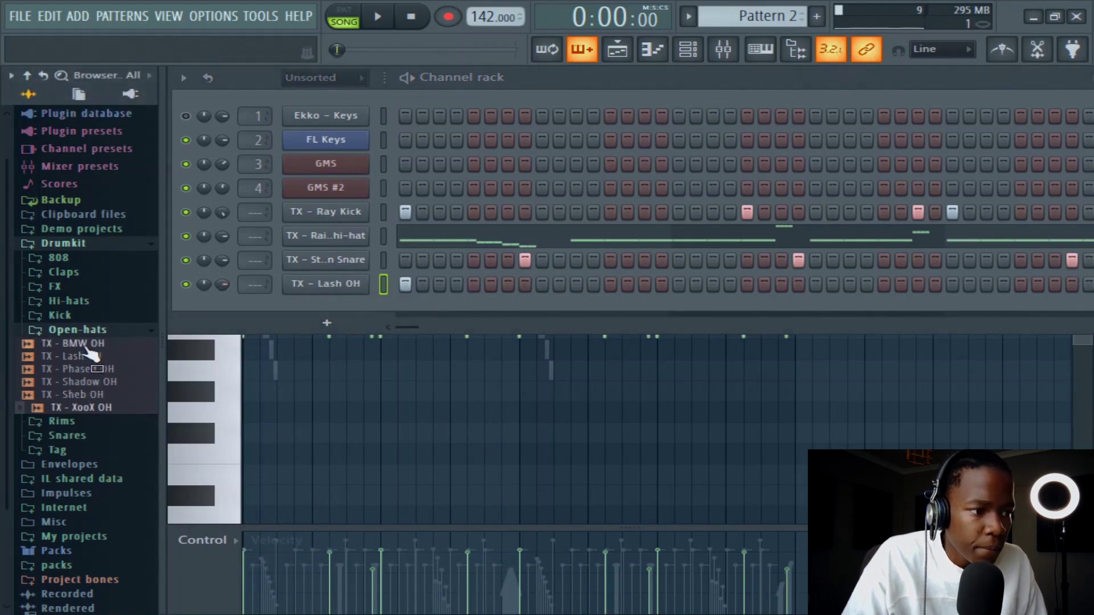
drag(337, 323, 342, 311)
click(473, 308)
key(space)
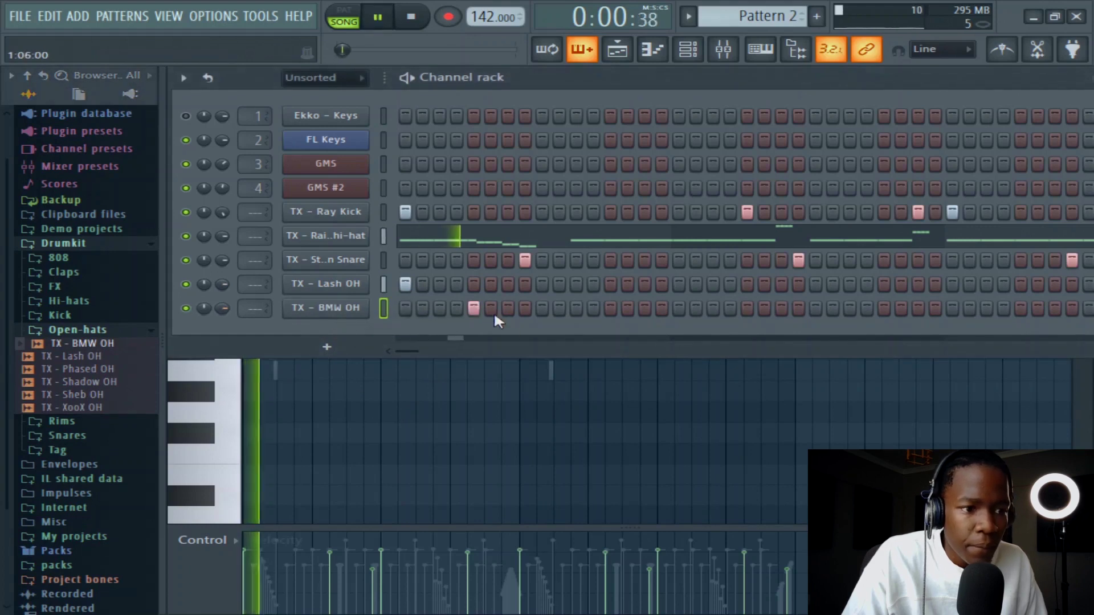
click(883, 309)
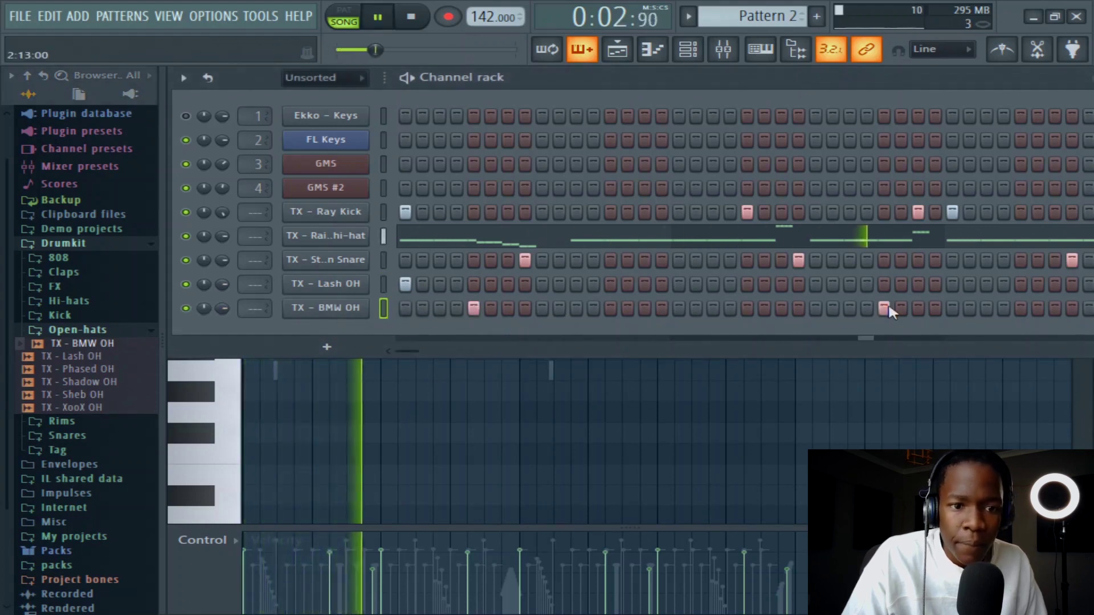
click(1022, 308)
Duplicate the first four bars of the TX - BMW OH notes into bars 5 to 8 in the piano roll
right_click(300, 311)
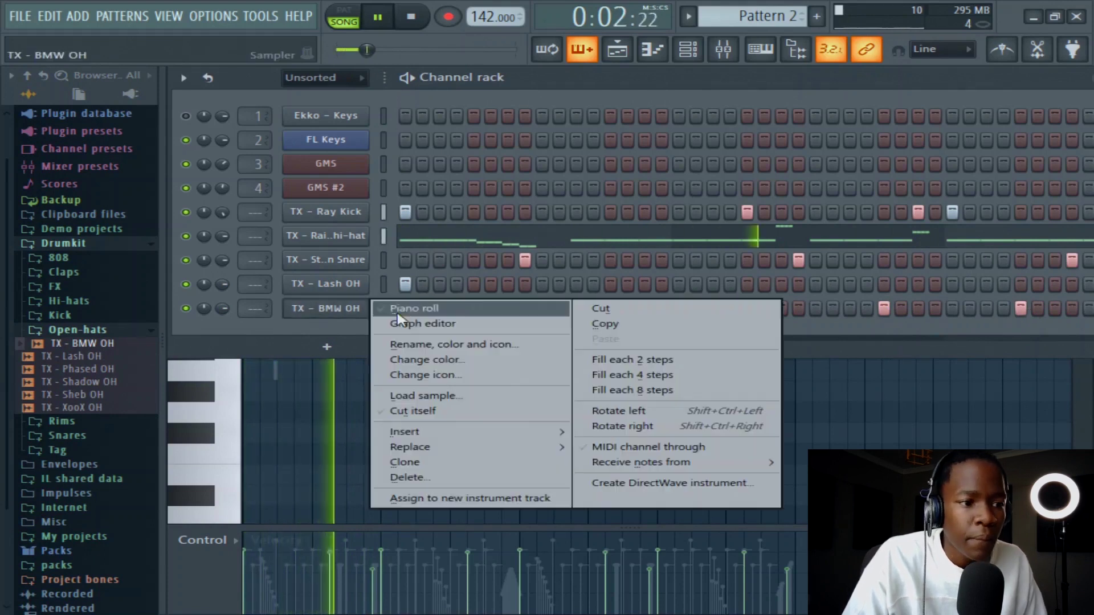
click(424, 308)
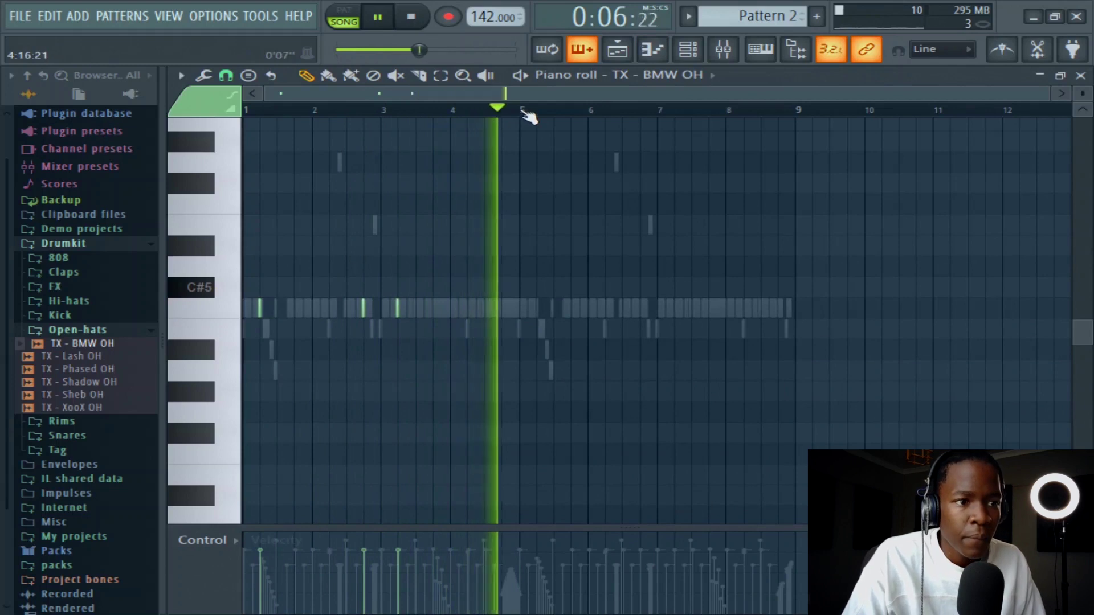
drag(523, 111, 3, 242)
key(ctrl+b)
ctrl+click(923, 111)
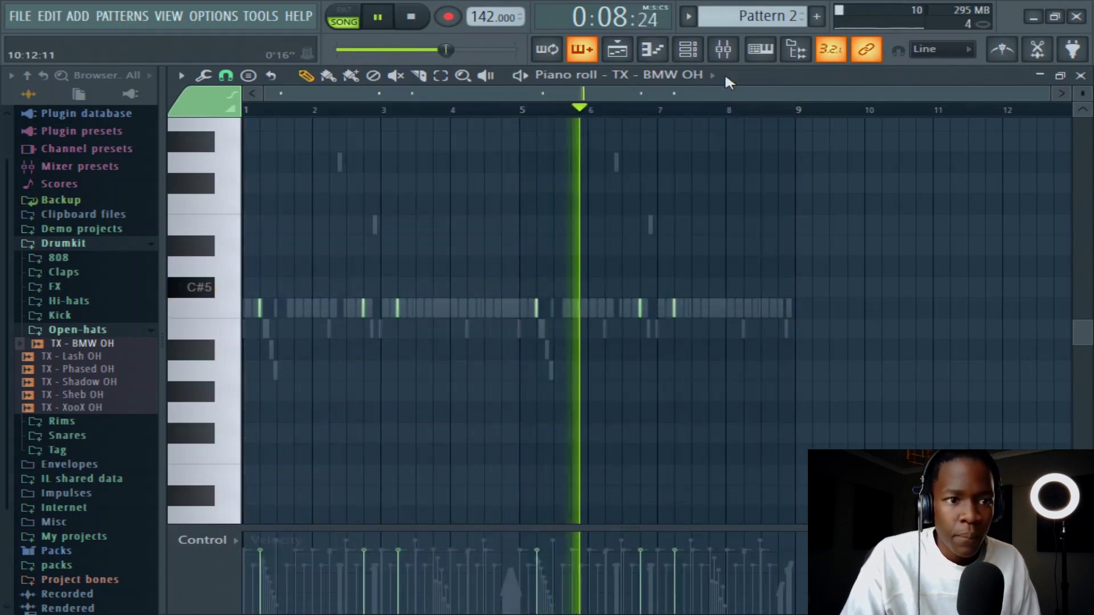
Duplicate the first four bars of the TX - Lash OH notes so its hit also falls at bar 5
scroll(685, 77, up, 1)
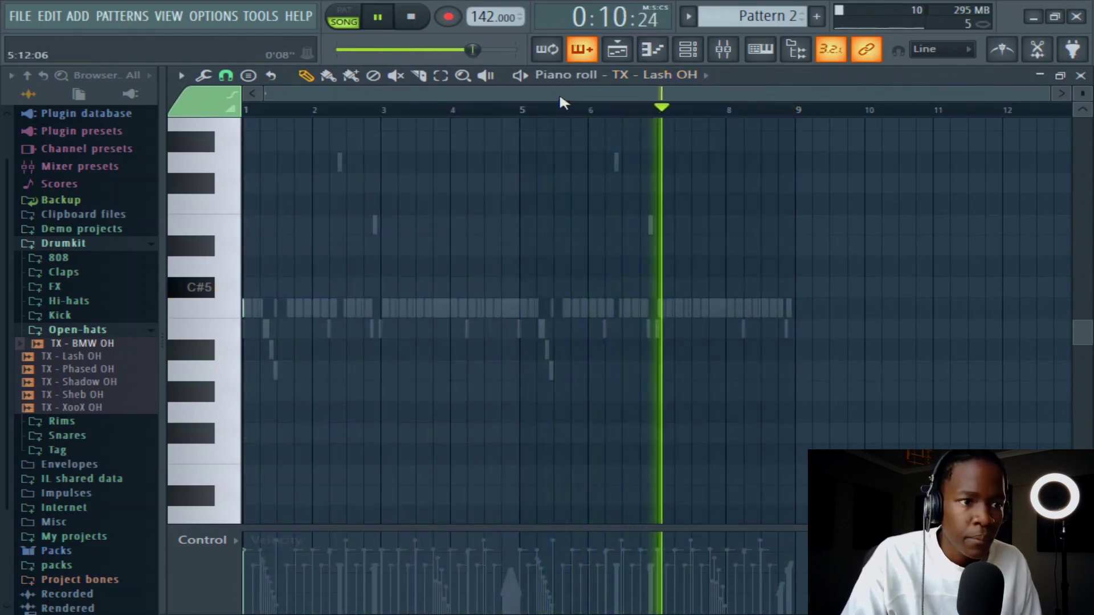
drag(525, 113, 1, 320)
key(ctrl+b)
key(ctrl+d)
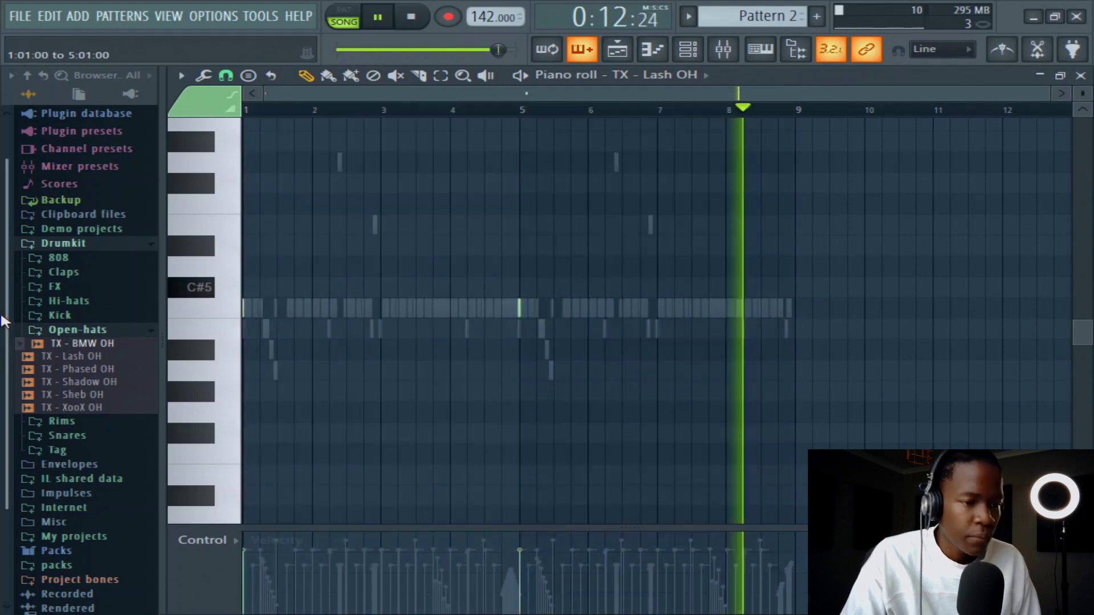
click(1080, 76)
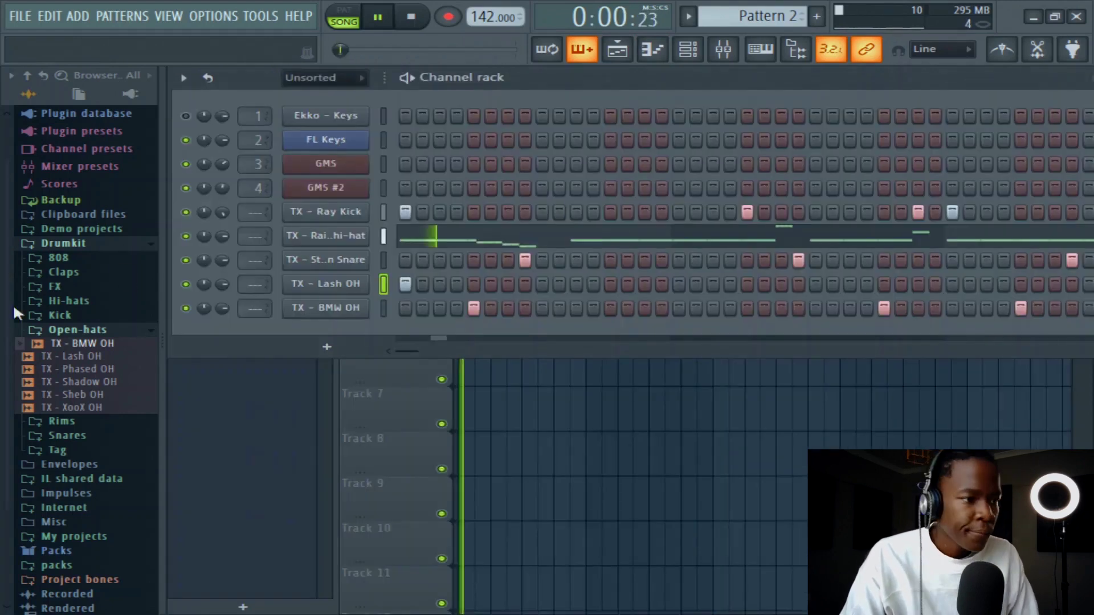
Audition the samples in the Drumkit 808 folder and add TX - Xzominate as a channel
click(76, 333)
click(77, 331)
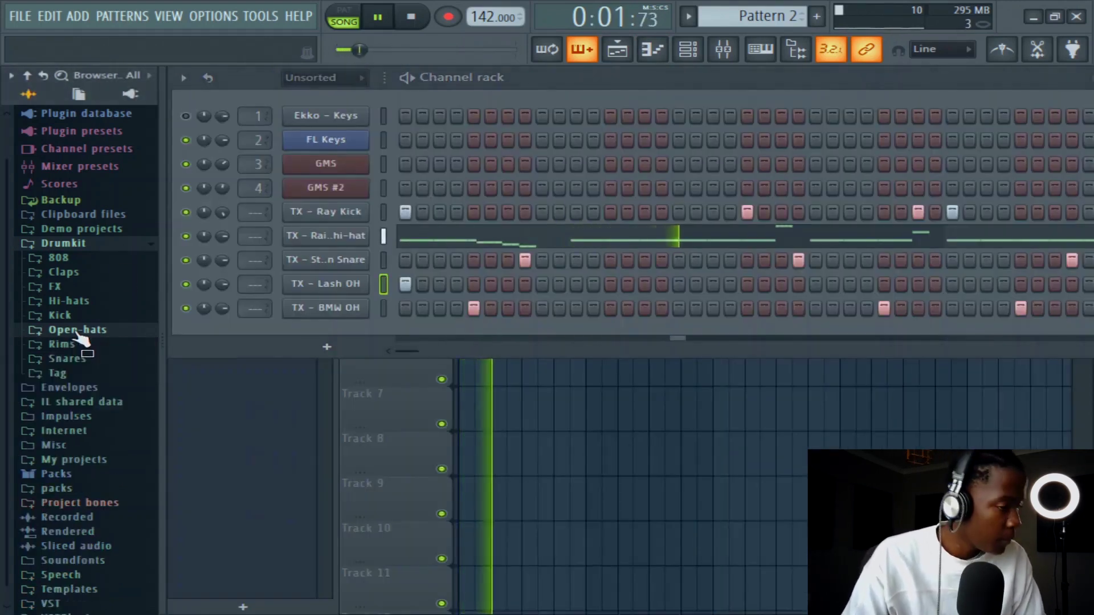
click(69, 258)
click(68, 273)
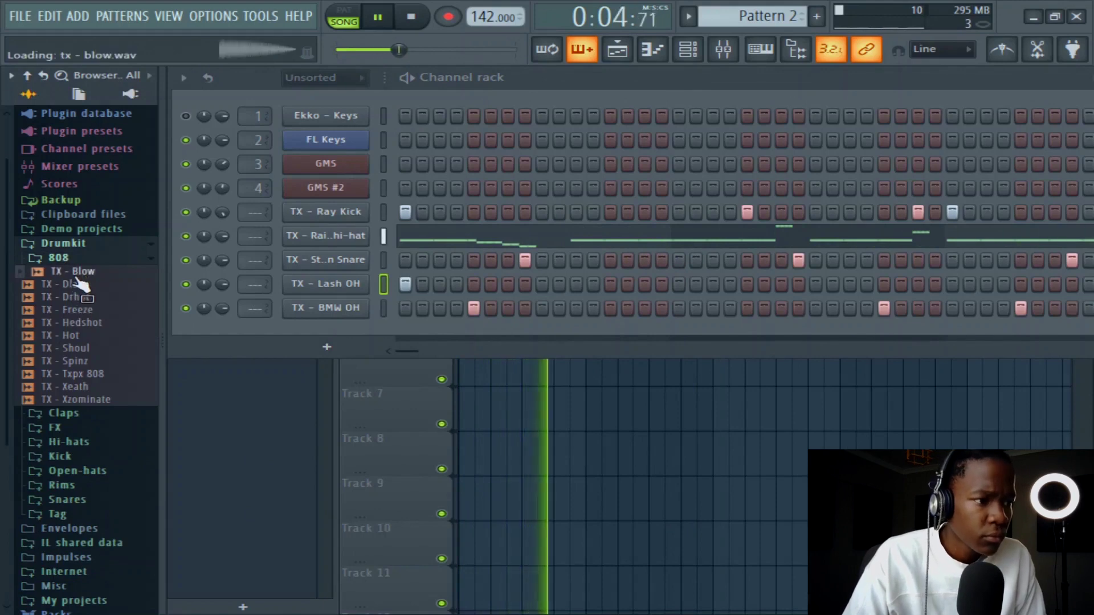
click(85, 310)
key(space)
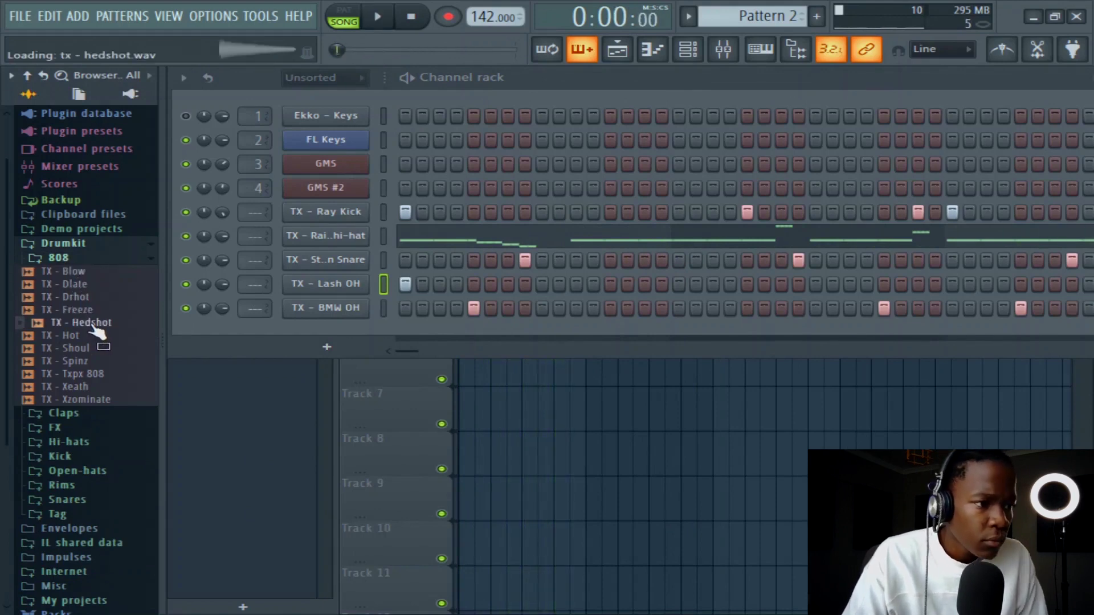
click(106, 400)
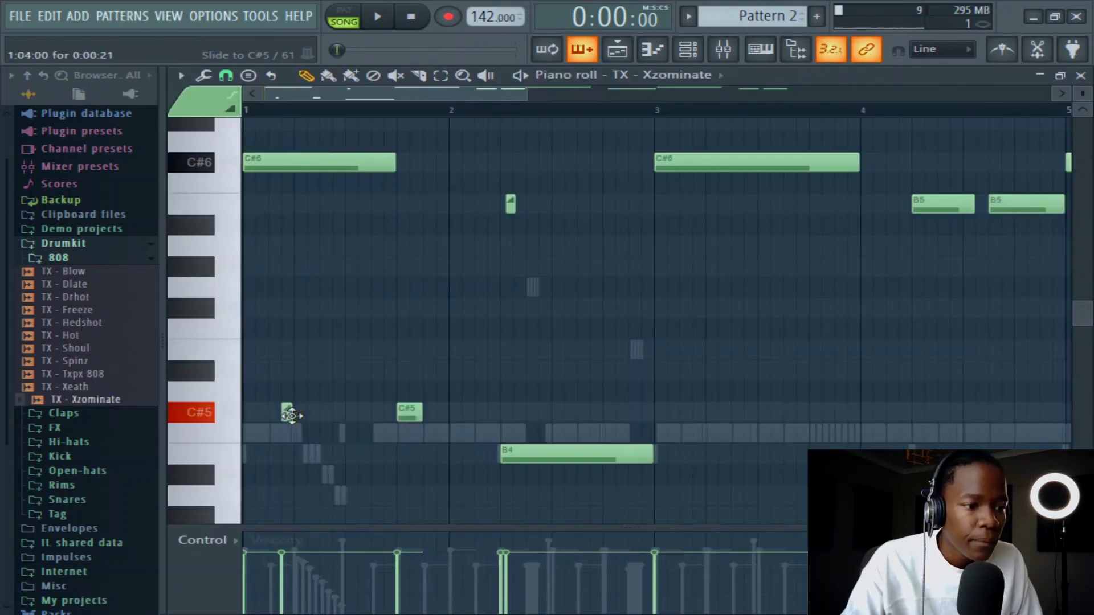
Lengthen the C#5 slide note in bar 1 to 0:01:21, start it on step 5, and play it back
drag(291, 415, 304, 415)
key(space)
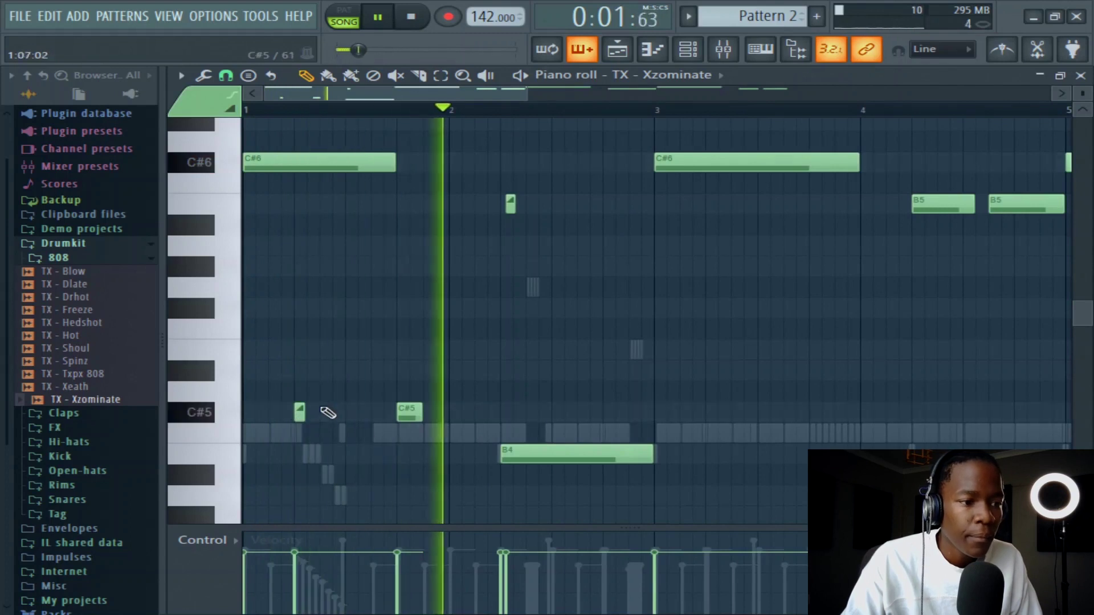
key(space)
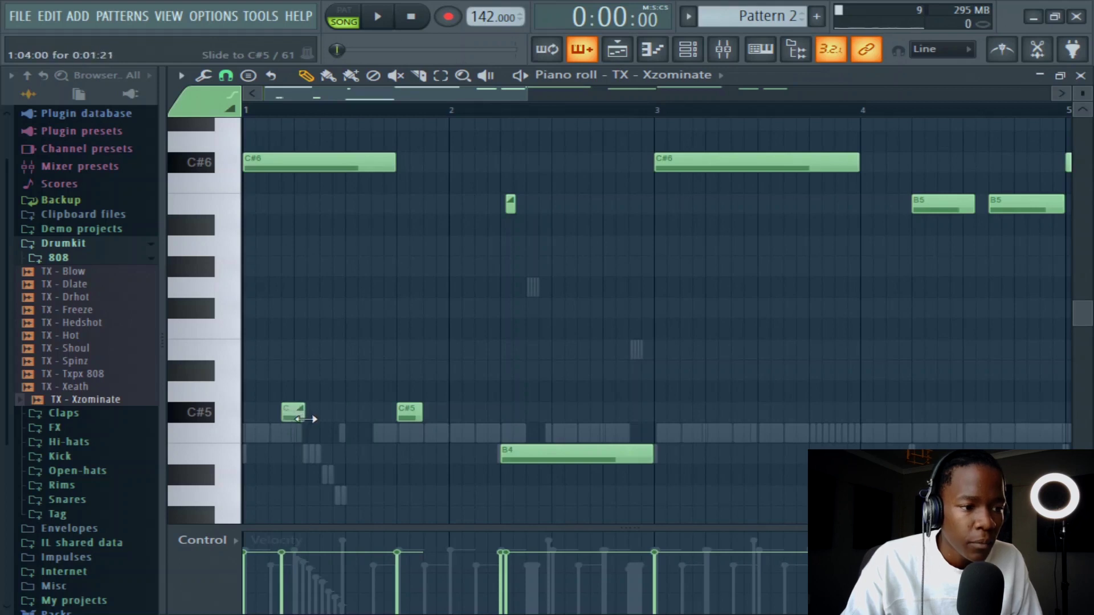
key(space)
key(space)
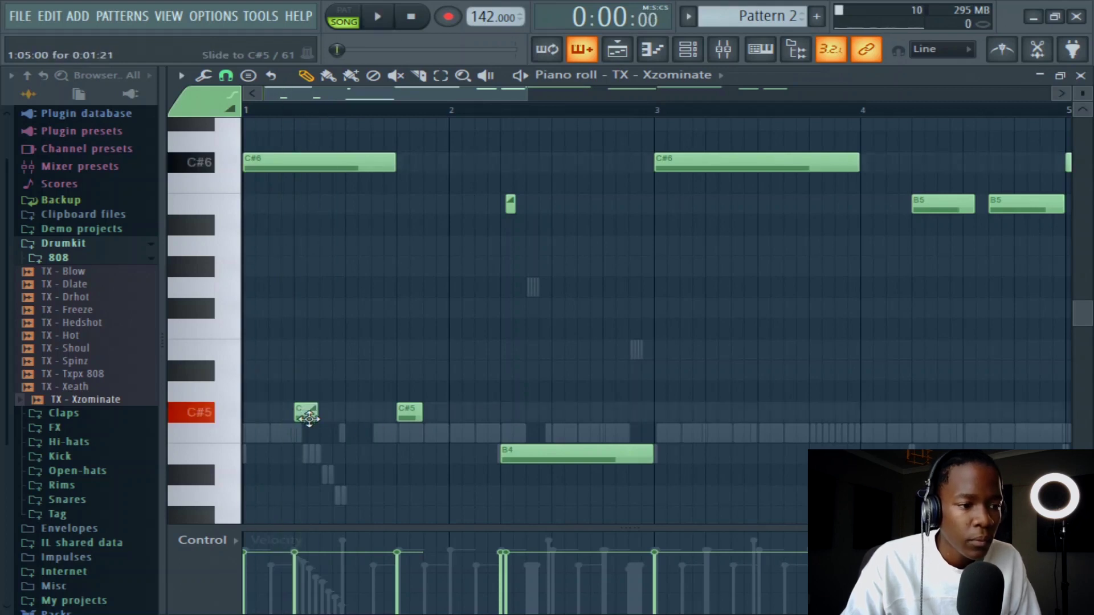
key(space)
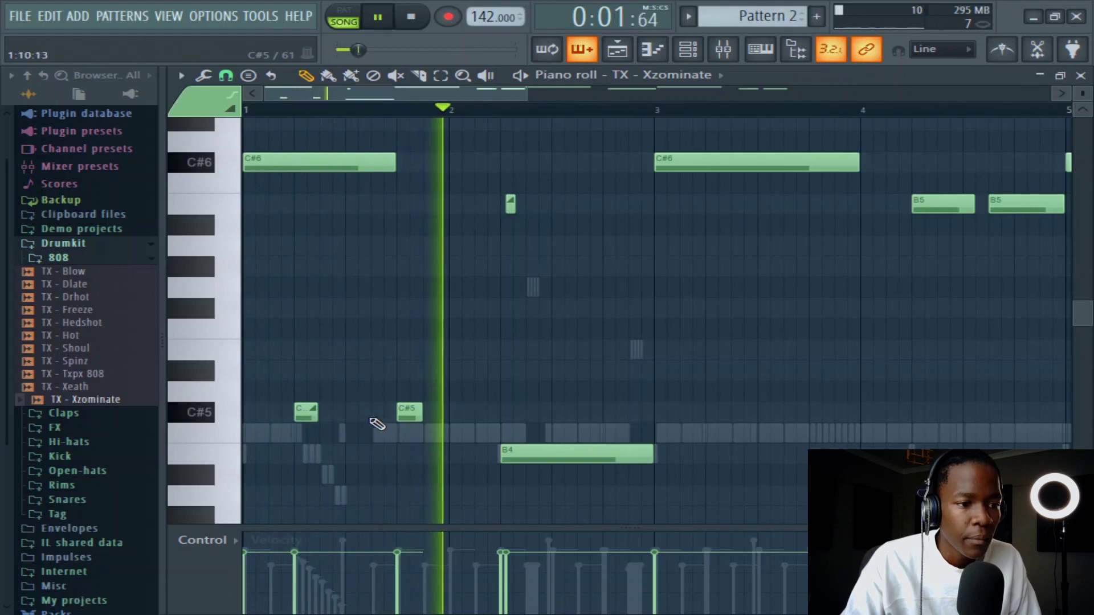
Play back the 808 line and shorten the long B4 note in bar 2 to end about two steps before bar 3
scroll(571, 113, down, 2)
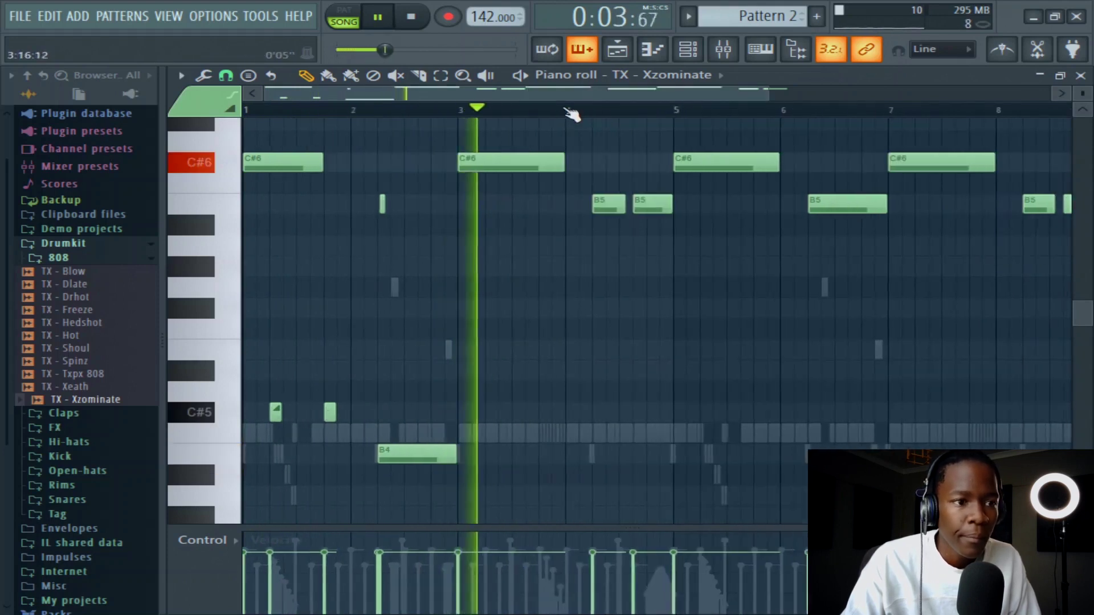
key(space)
scroll(444, 374, up, 3)
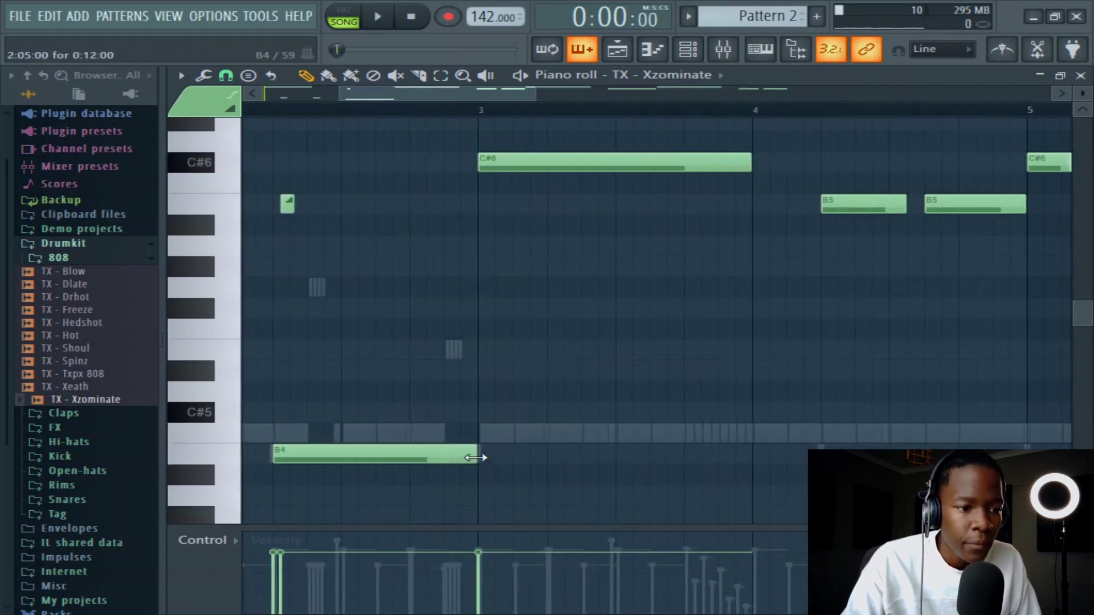
scroll(433, 458, down, 2)
scroll(749, 490, down, 5)
Try a one-step C#4 note on step 2 of bar 4, raised an octave to C#5
click(746, 474)
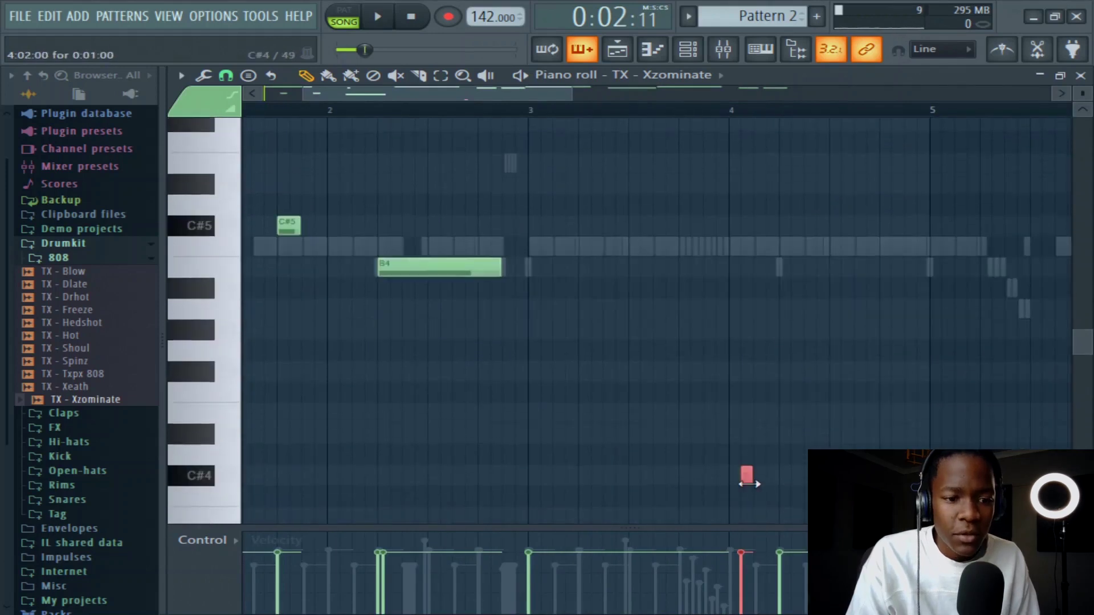
scroll(758, 483, up, 4)
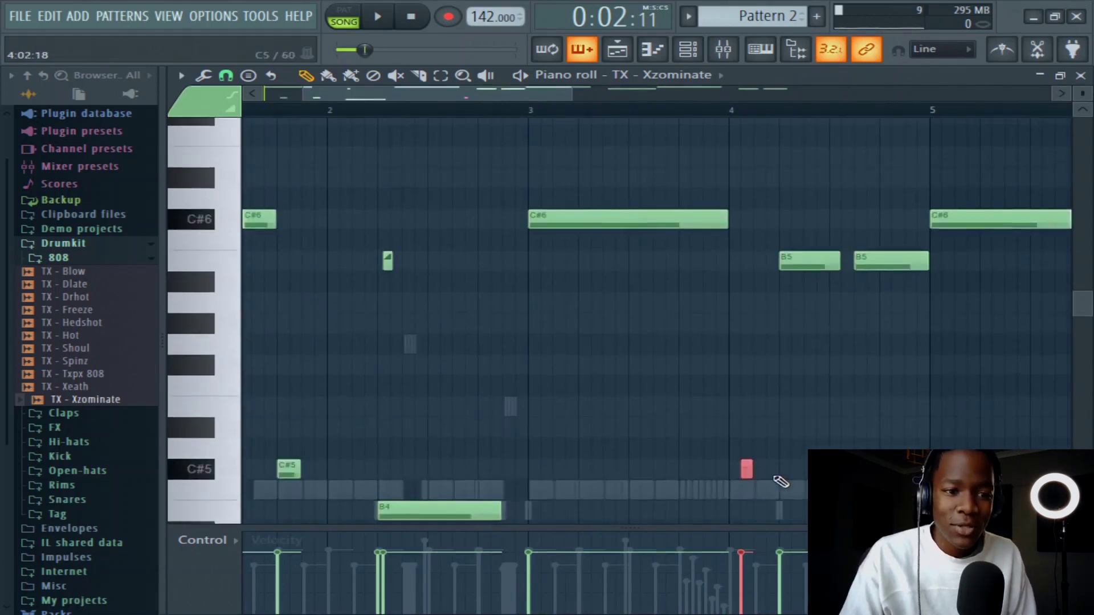
scroll(780, 379, up, 3)
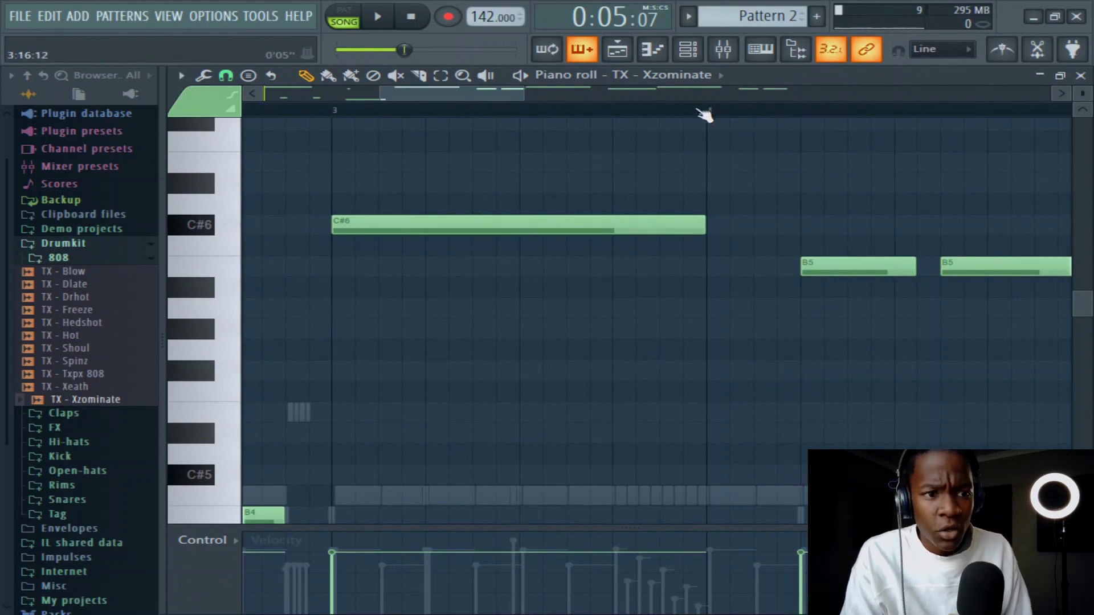
Add a one-step B4 note on step 4 of bar 4, lower its velocity to 51%, and play back from bar 4
scroll(705, 114, down, 3)
key(space)
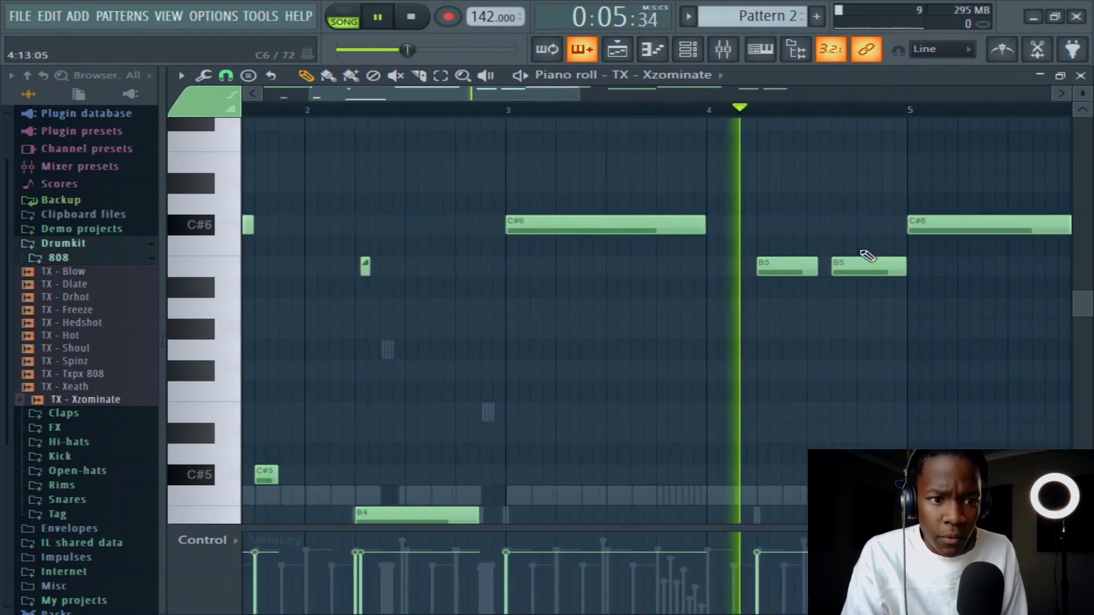
key(space)
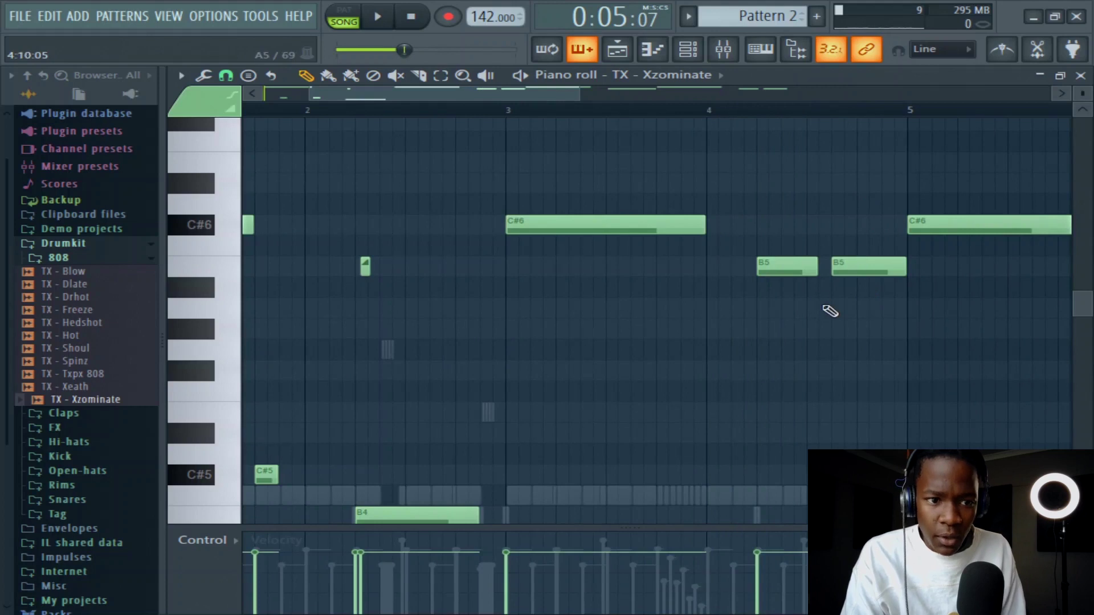
key(space)
key(space)
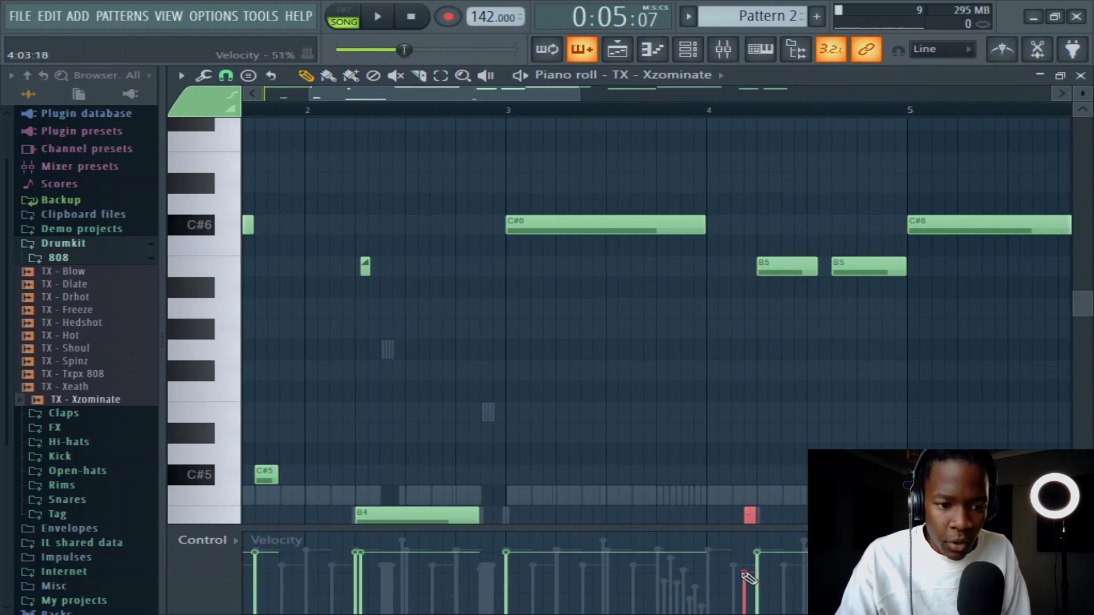
scroll(821, 415, down, 3)
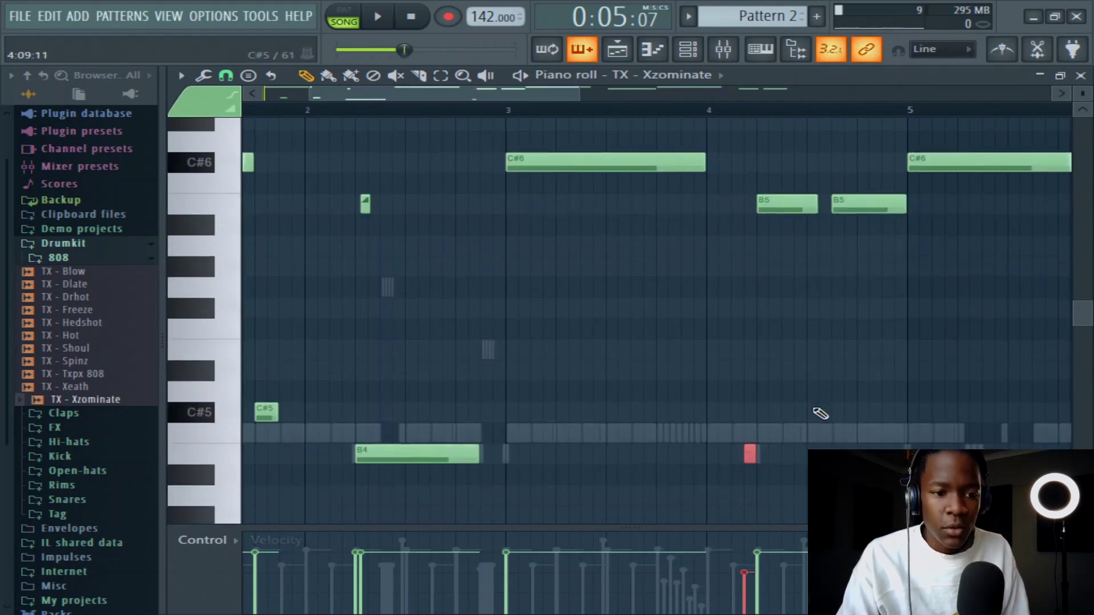
key(space)
Duplicate the first four bars of the TX - Xzominate notes into bars 5 to 8 and play them back
key(space)
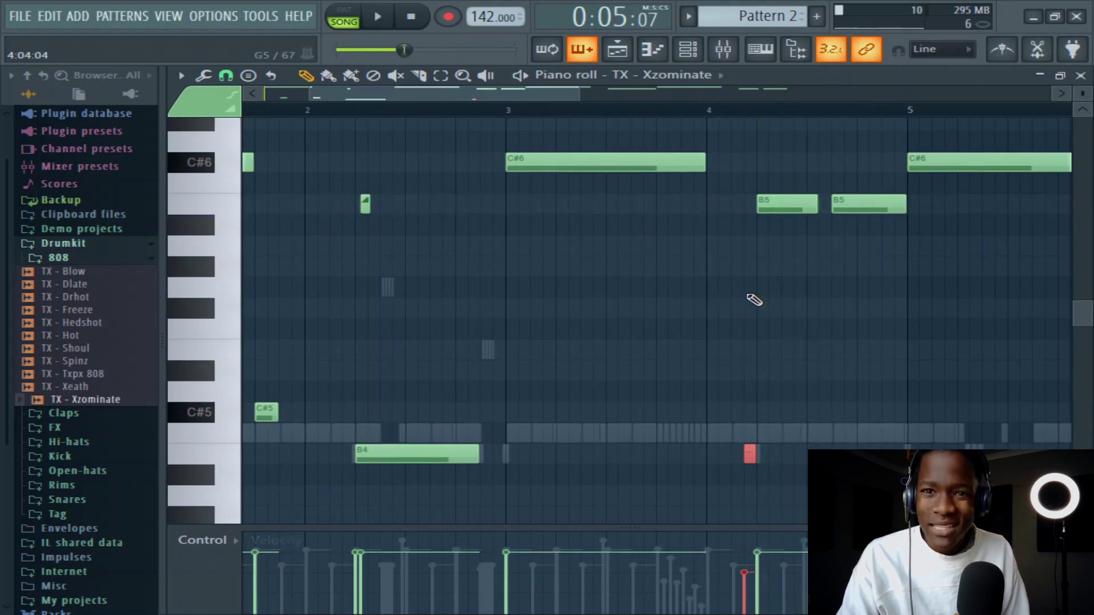
key(space)
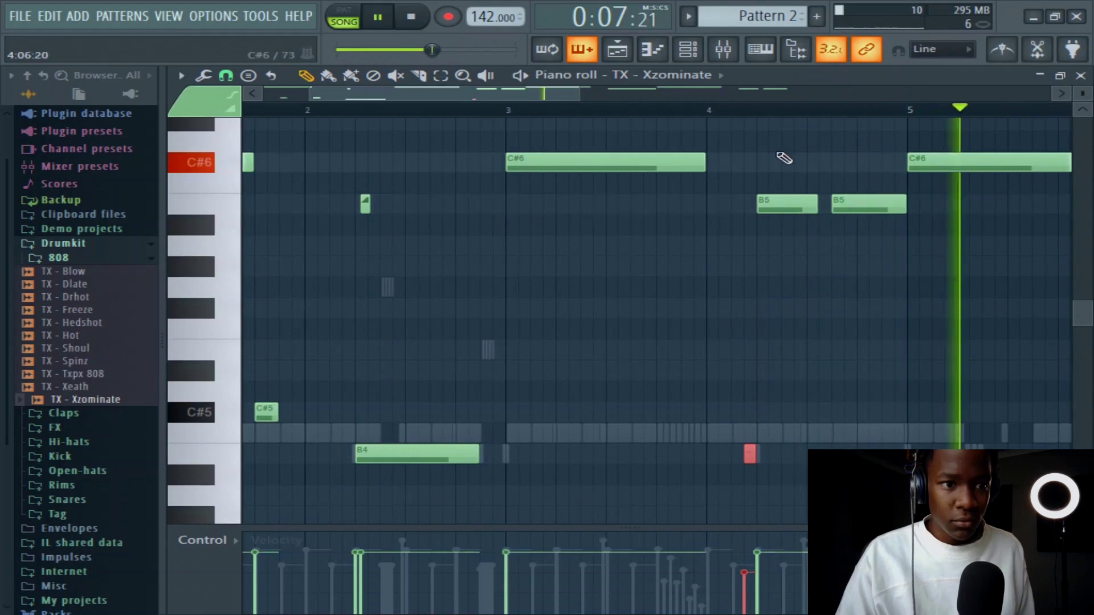
key(space)
scroll(707, 113, up, 3)
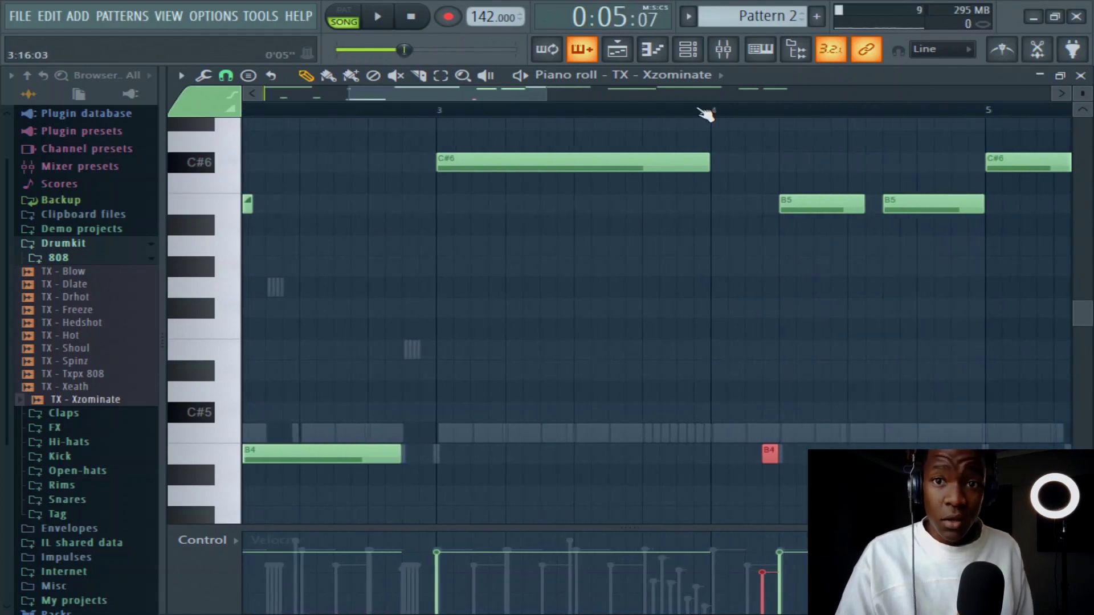
key(space)
key(space)
scroll(723, 117, down, 4)
drag(538, 110, 243, 110)
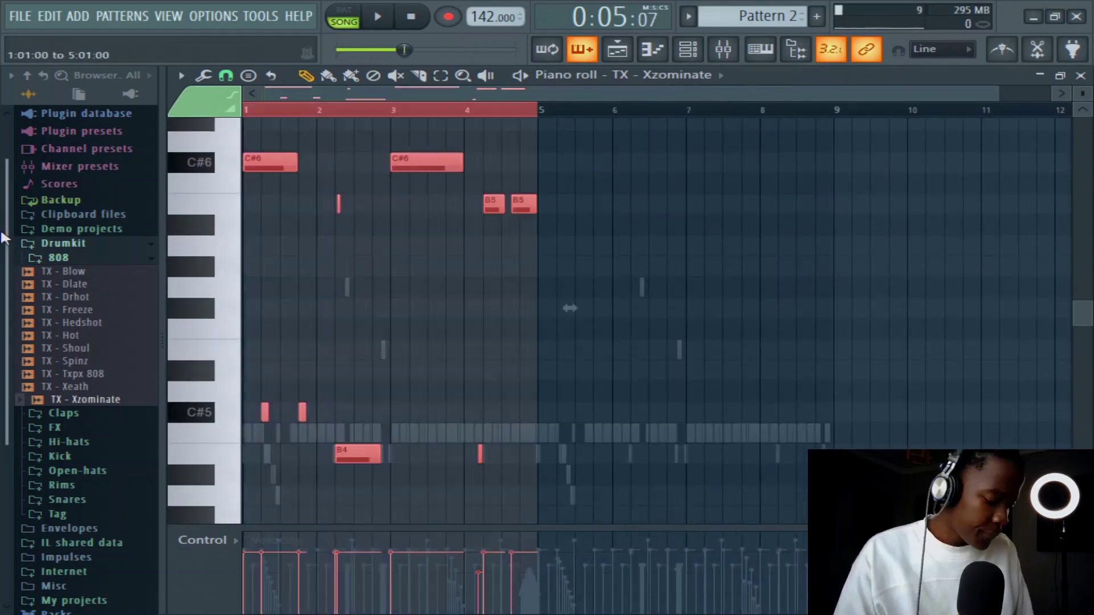
key(ctrl+b)
key(space)
key(space)
Fill the end of bar 5 with short C#5 notes and add short higher-octave C# notes leading into bar 6
scroll(598, 342, up, 3)
drag(601, 291, 622, 296)
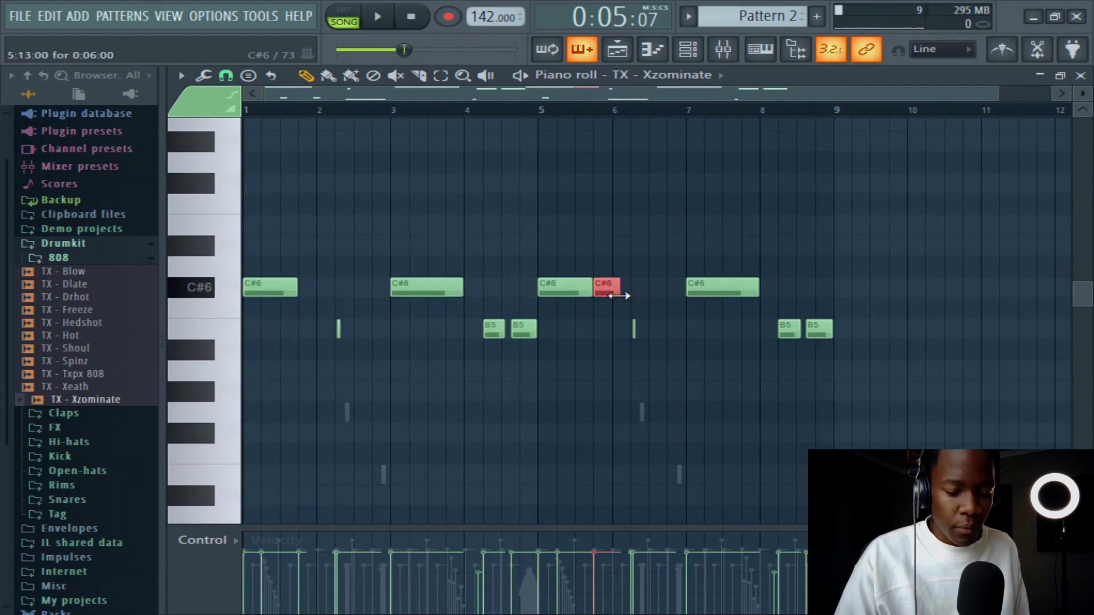
key(ctrl+z)
scroll(625, 359, up, 6)
click(686, 475)
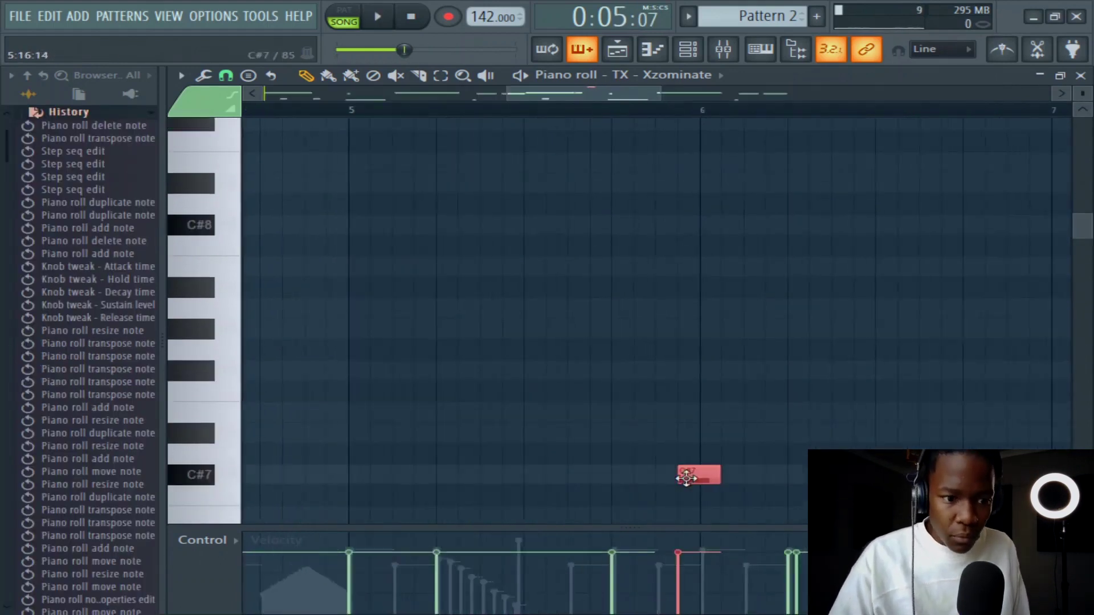
scroll(686, 399, down, 5)
click(688, 225)
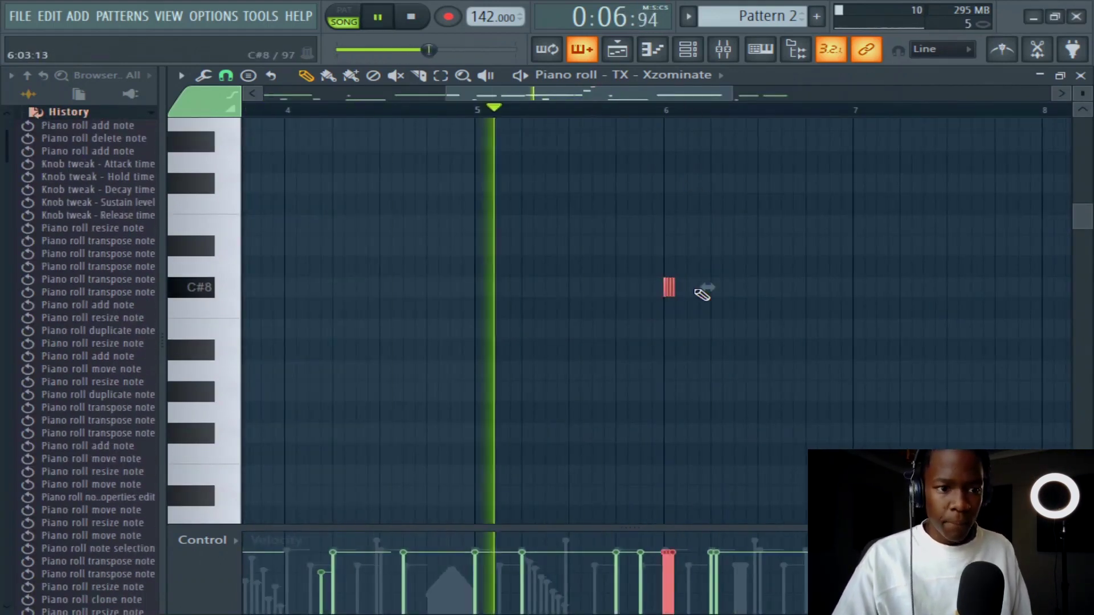
key(space)
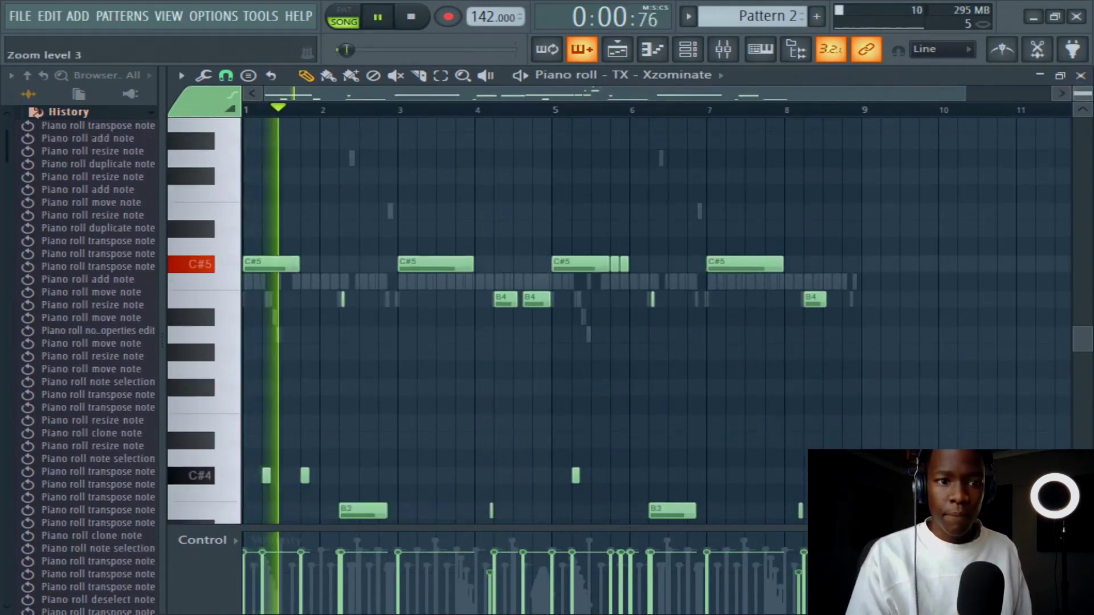
Play back the 808 pattern, check the TX - Rain hi-hat notes, and reopen the TX - Xzominate piano roll
drag(1085, 93, 1085, 113)
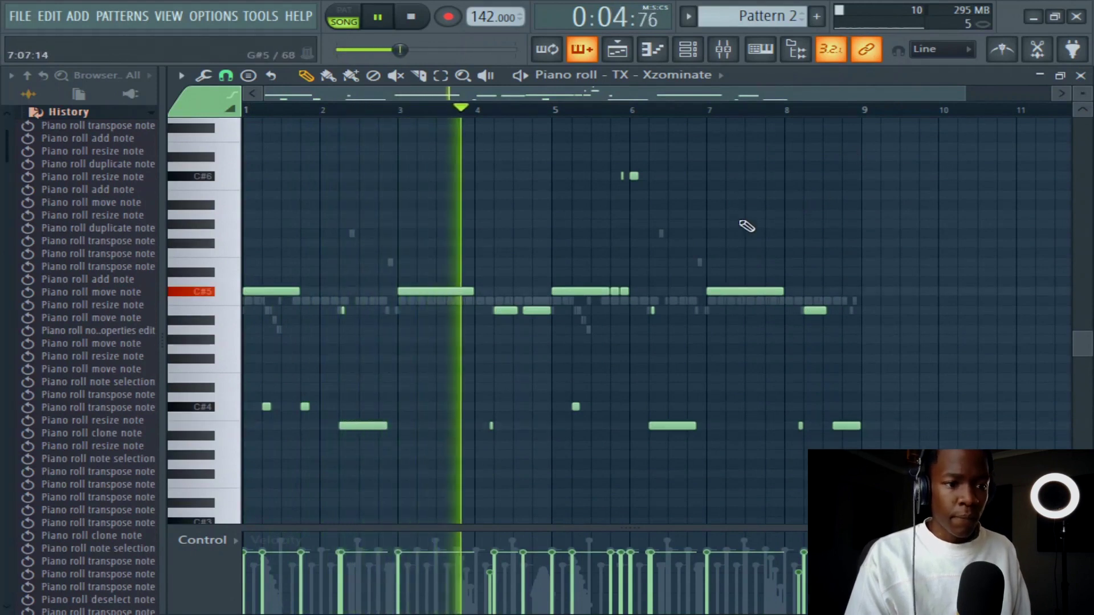
click(1081, 75)
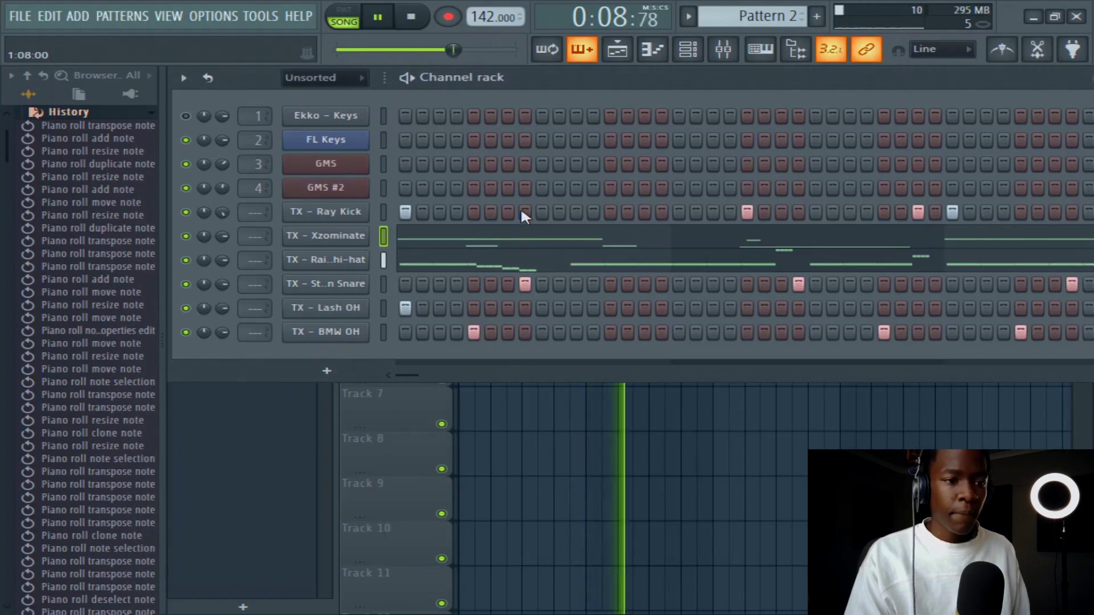
key(space)
click(767, 266)
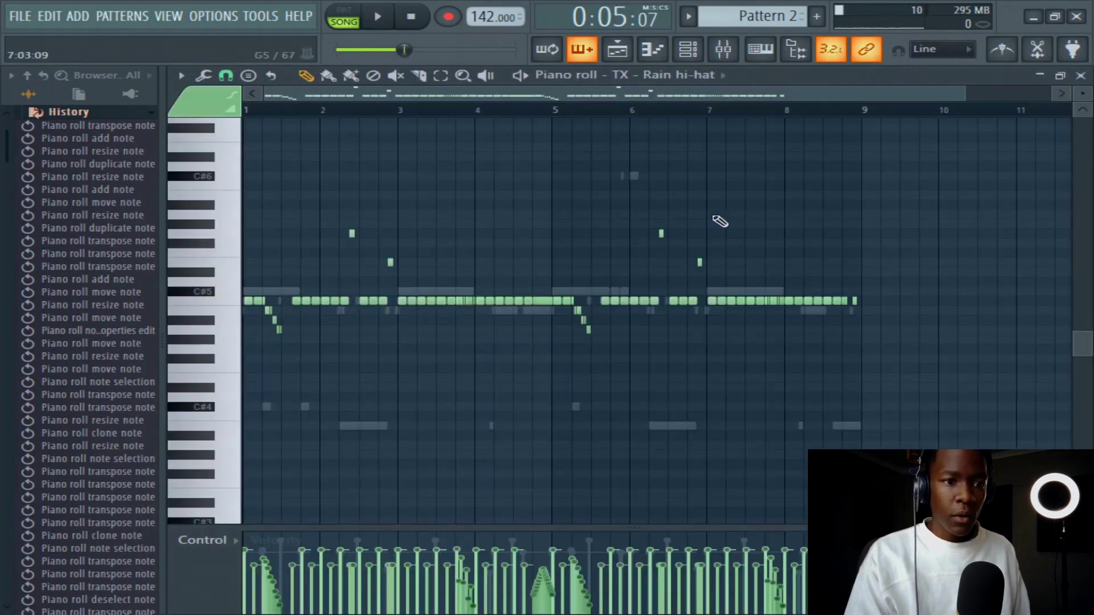
scroll(719, 80, down, 1)
scroll(656, 185, up, 5)
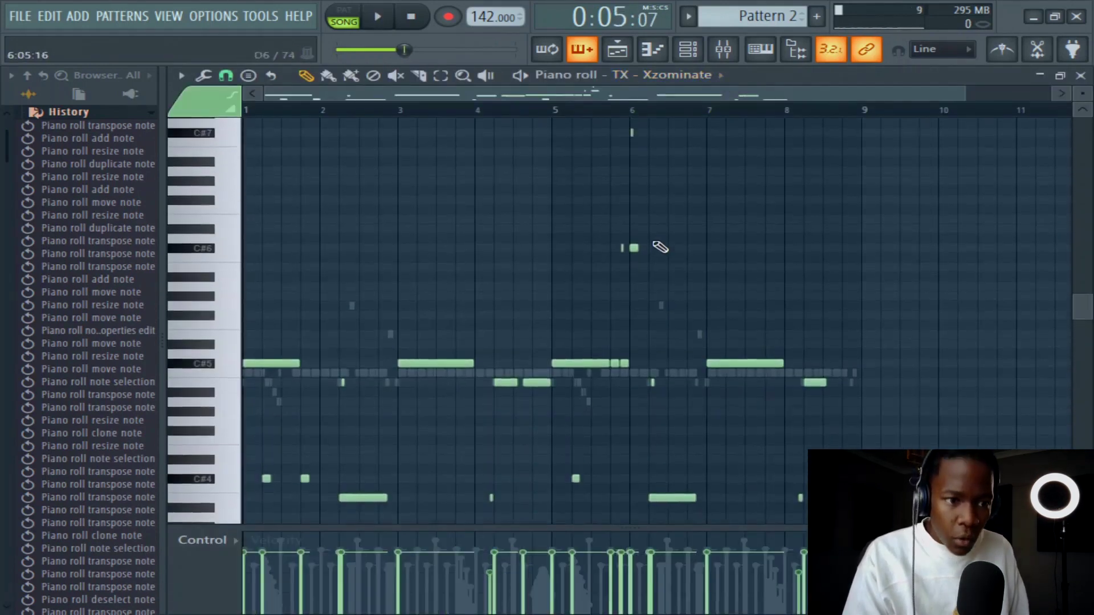
Transpose the short high notes around the start of bar 6 by octaves, moving the C#6 pair to C#7, and play them back
drag(641, 214, 606, 197)
key(ctrl+Down)
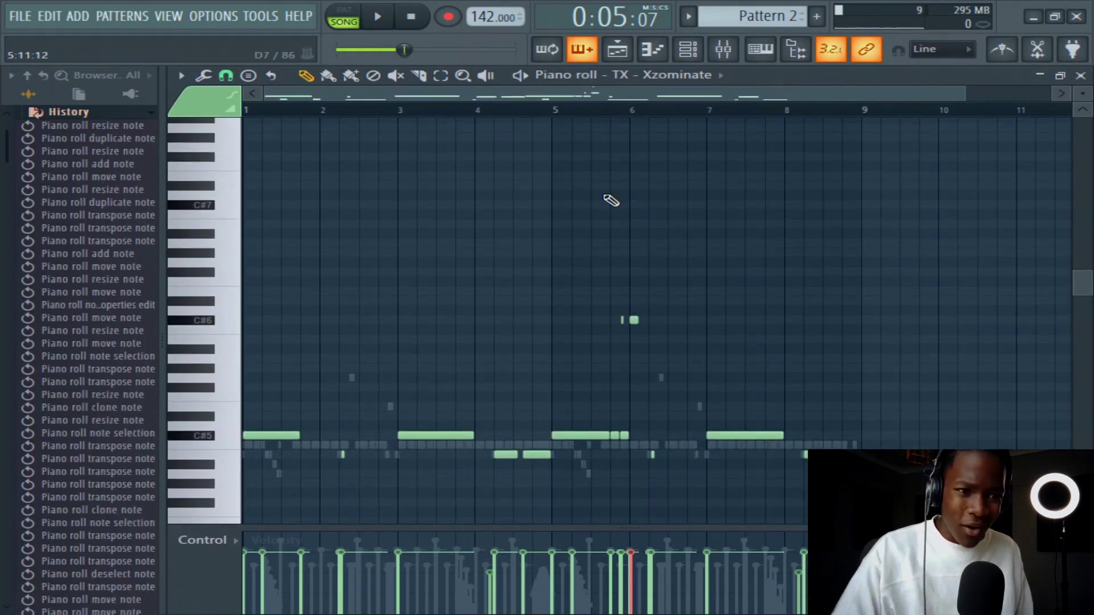
key(space)
drag(647, 331, 569, 312)
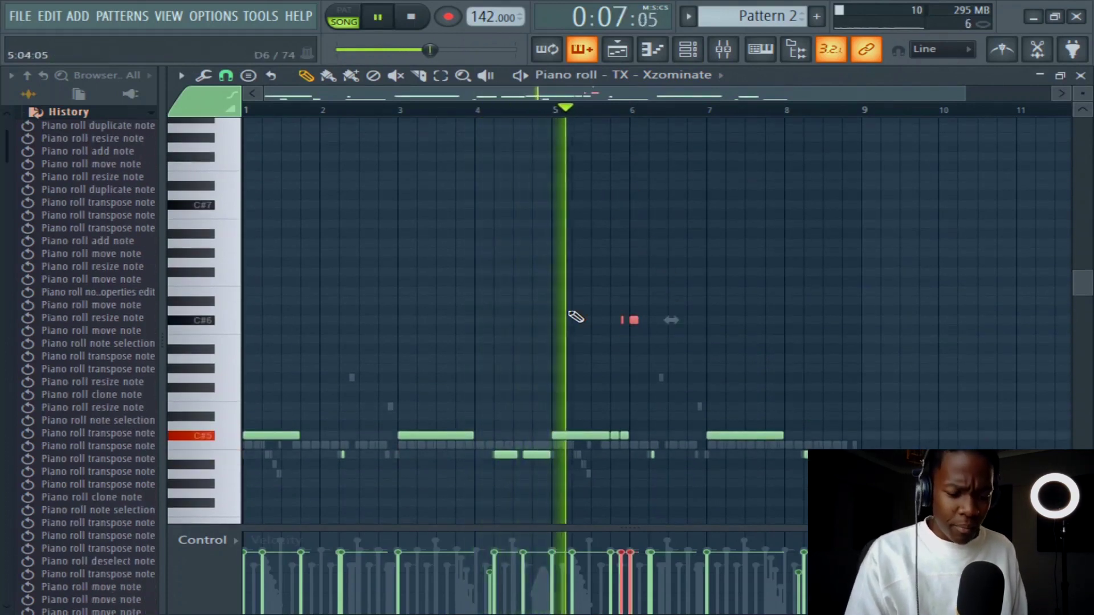
key(ctrl+Up)
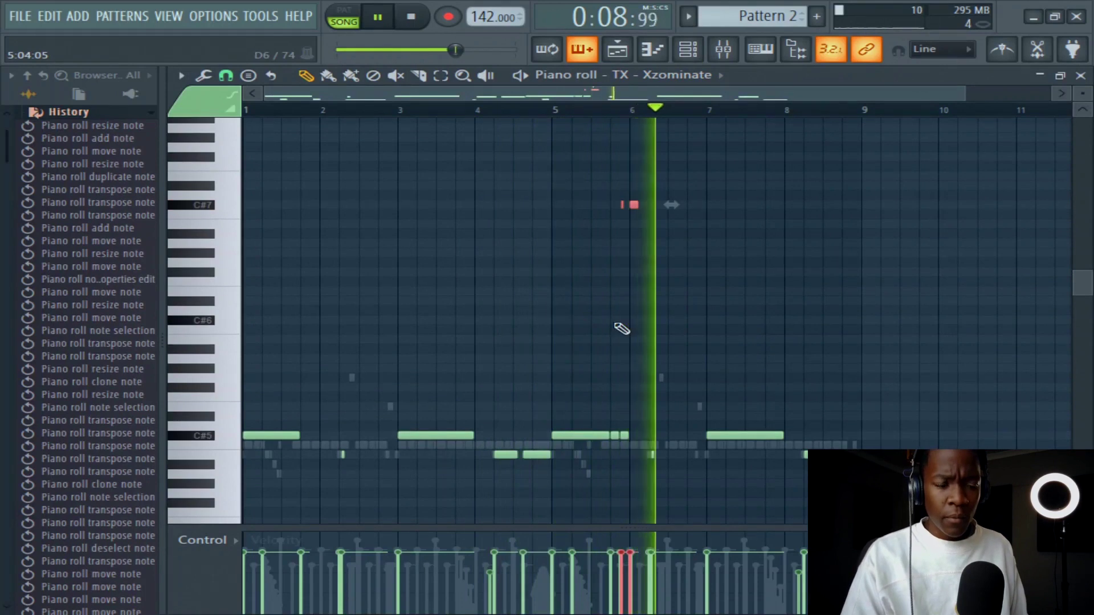
scroll(809, 335, up, 4)
key(space)
drag(650, 223, 625, 210)
key(space)
key(ctrl+Up)
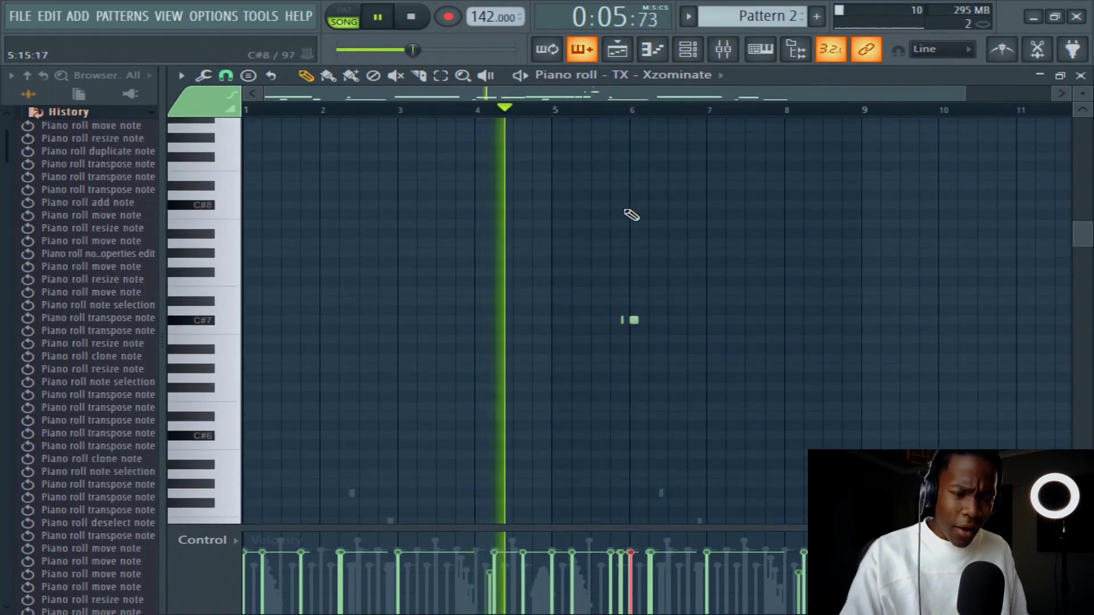
ctrl+click(655, 338)
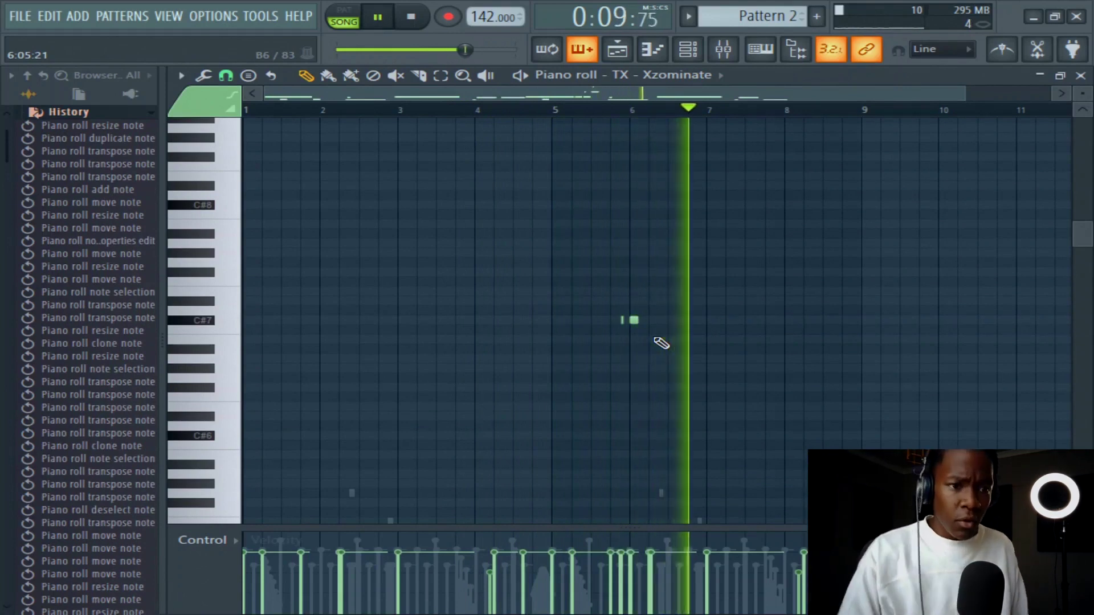
Check the mixer and the TX - Xzominate notes, then play the arrangement in the playlist
scroll(661, 343, up, 3)
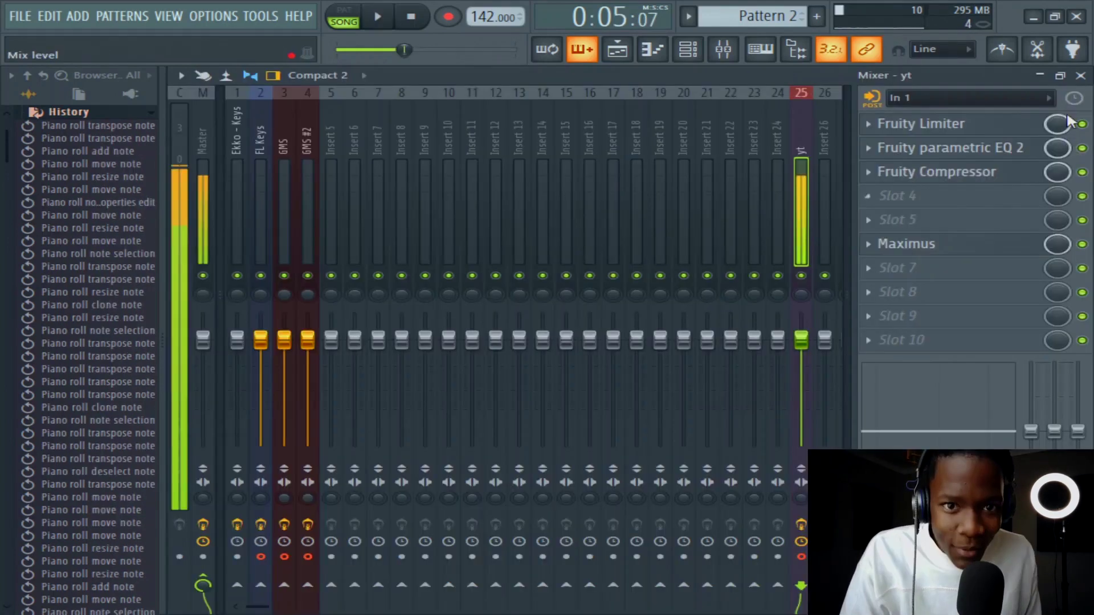
click(1084, 80)
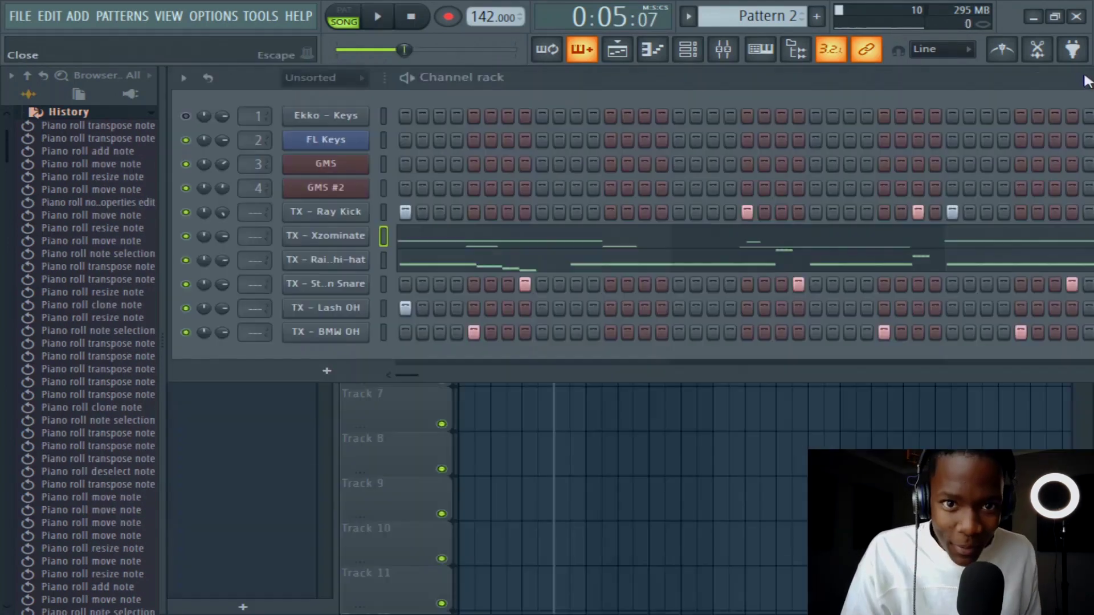
click(556, 243)
scroll(817, 215, up, 1)
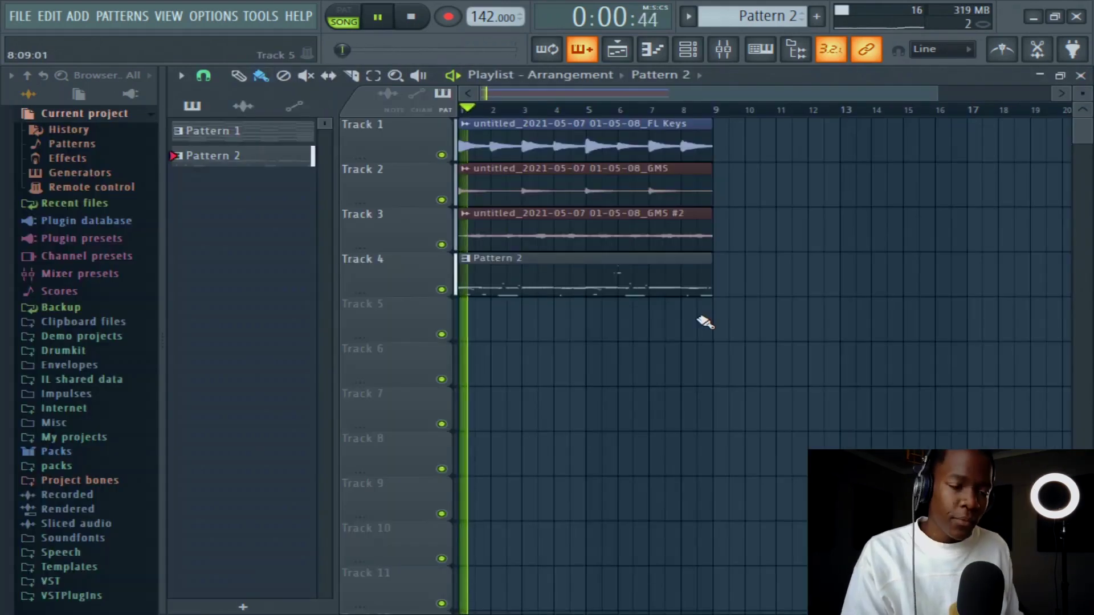